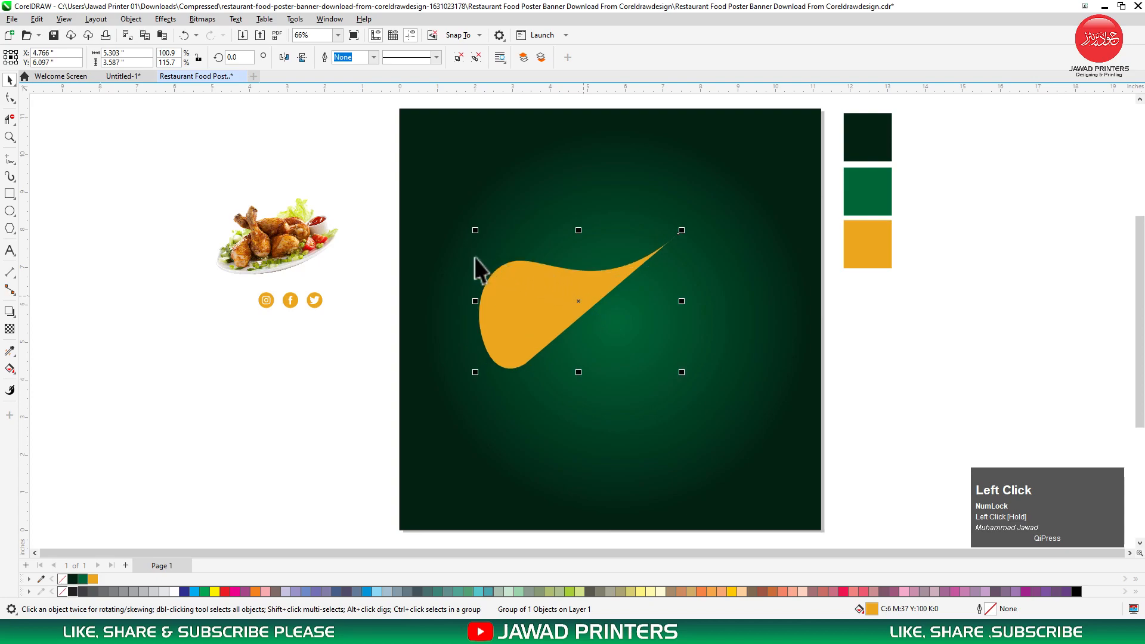
# Mirror-duplicate the orange shape and place the flipped copy beside the original.
pyautogui.moveTo(475, 230); pyautogui.dragTo(705, 366)
pyautogui.rightClick(706, 366)
pyautogui.moveTo(803, 401); pyautogui.dragTo(640, 325)
# Centre both orange pieces horizontally and vertically on the poster, then reselect them.
pyautogui.keyDown('shift'); pyautogui.click(557, 306); pyautogui.keyUp('shift')
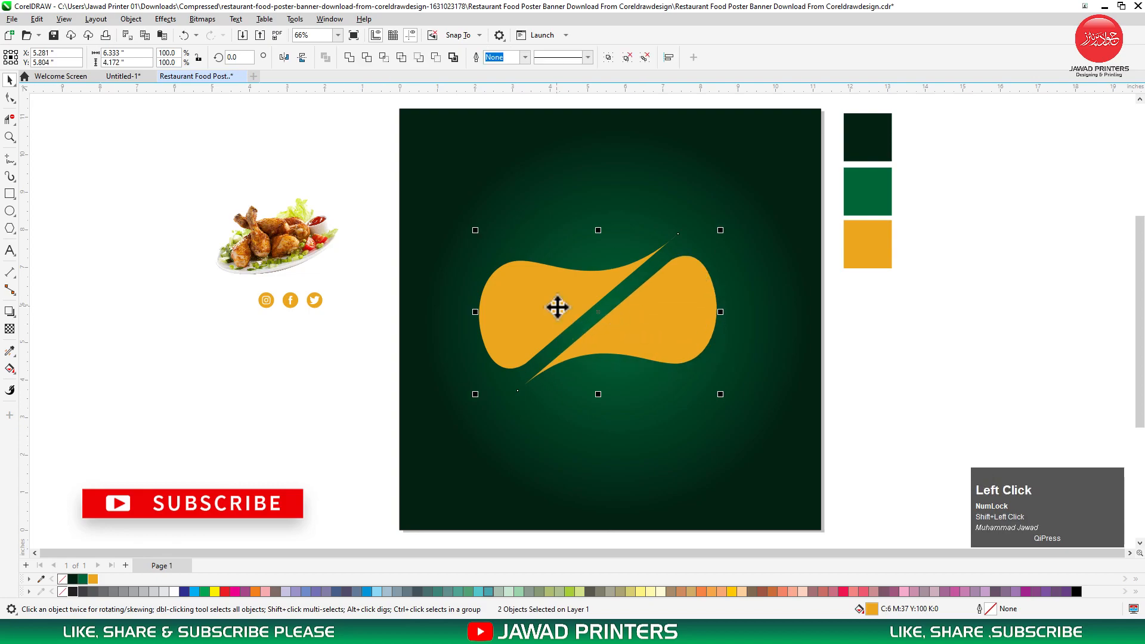
pyautogui.press('b')
pyautogui.hotkey('ctrl', 'z')
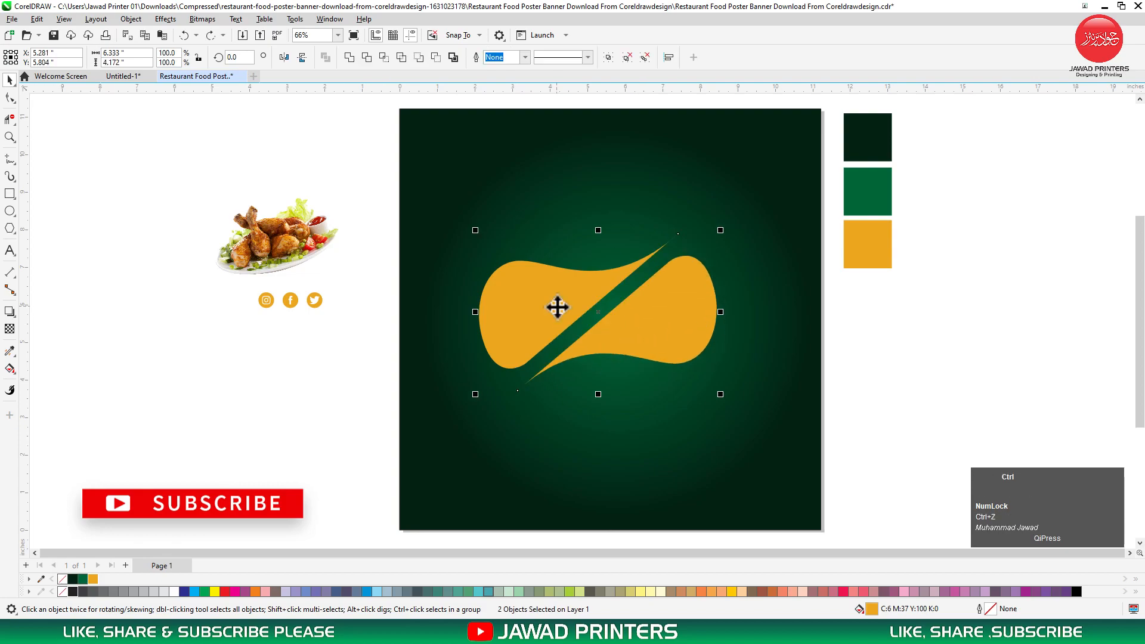
pyautogui.keyDown('shift'); pyautogui.click(647, 421); pyautogui.keyUp('shift')
pyautogui.press('c')
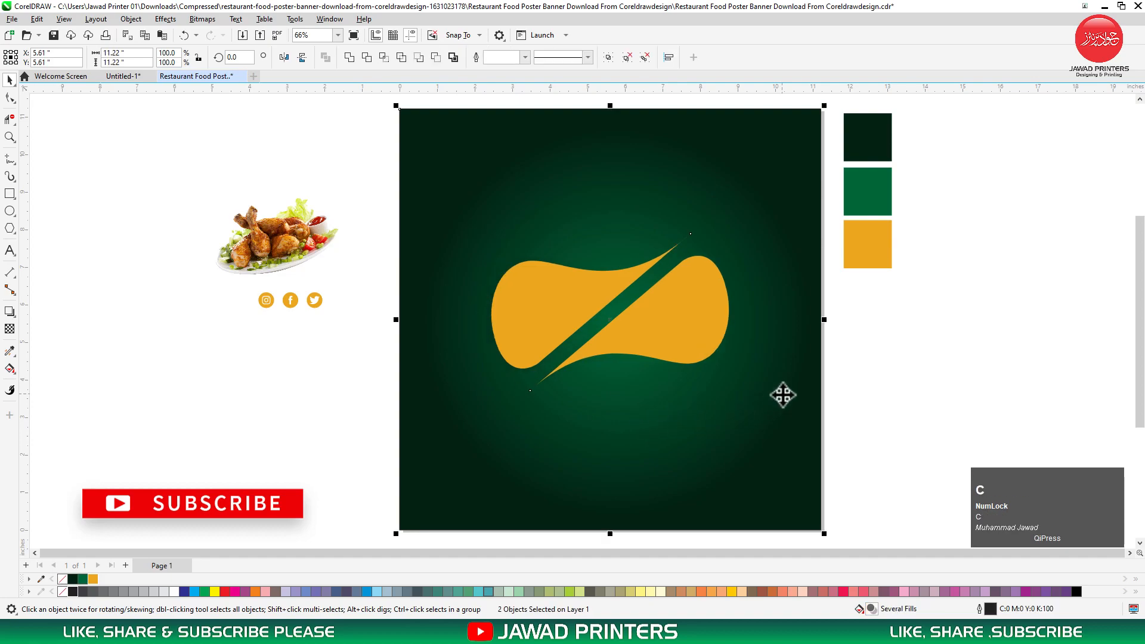
pyautogui.press('e')
pyautogui.click(854, 358)
pyautogui.click(710, 349)
# Enlarge the orange shape and set the enlarged chicken photo in front of it.
pyautogui.moveTo(733, 401); pyautogui.dragTo(777, 450)
pyautogui.click(285, 221)
pyautogui.moveTo(285, 221); pyautogui.dragTo(599, 322)
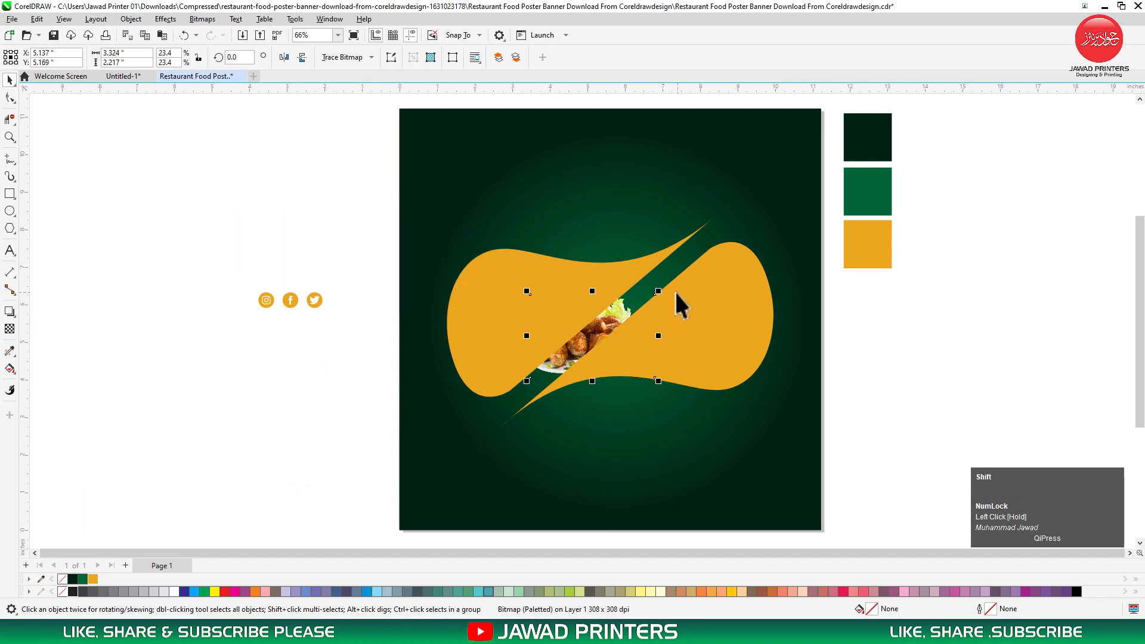
pyautogui.hotkey('shift', 'pageup')
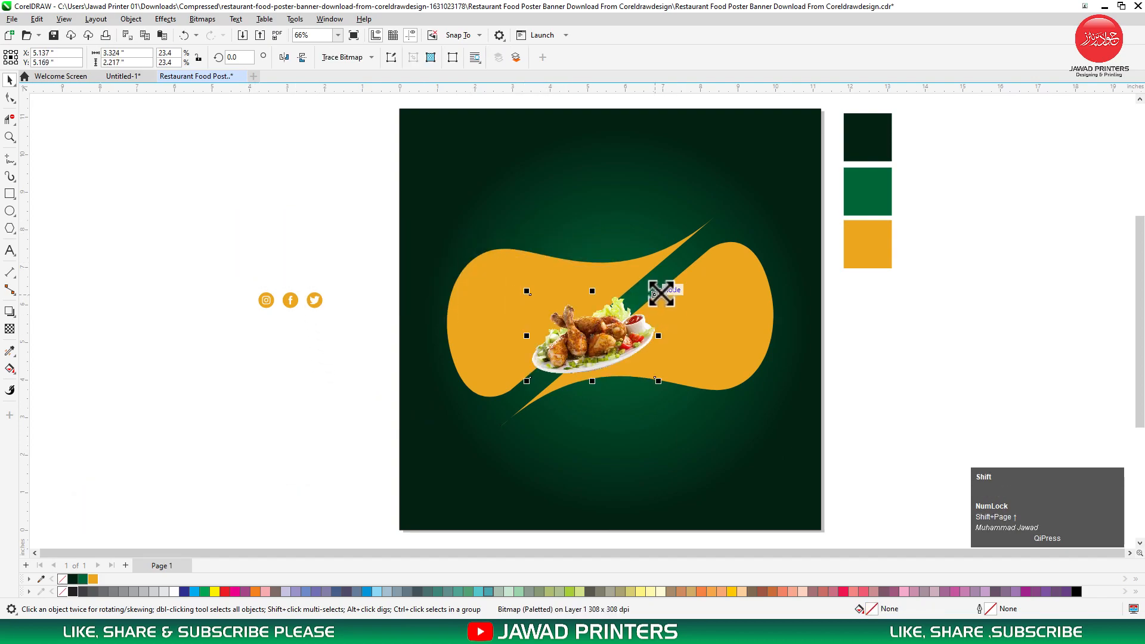
pyautogui.moveTo(658, 291); pyautogui.dragTo(714, 241)
pyautogui.moveTo(646, 328); pyautogui.dragTo(673, 307)
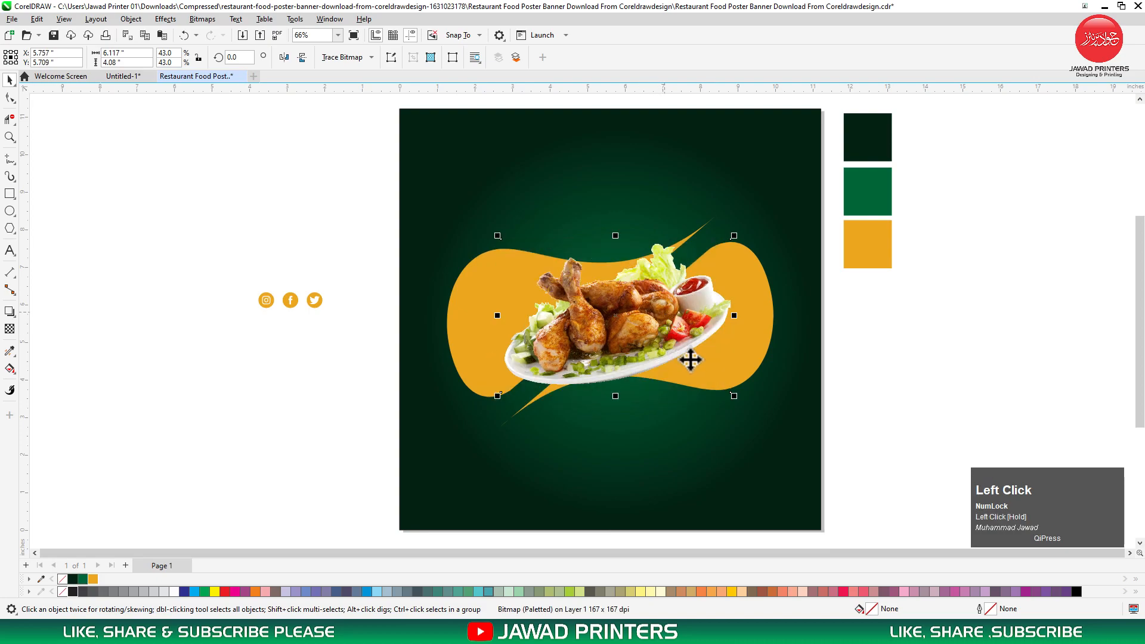
# Move the chicken photo and orange shape down together, then reselect the photo alone.
pyautogui.keyDown('shift'); pyautogui.click(738, 357); pyautogui.keyUp('shift')
pyautogui.click(716, 317)
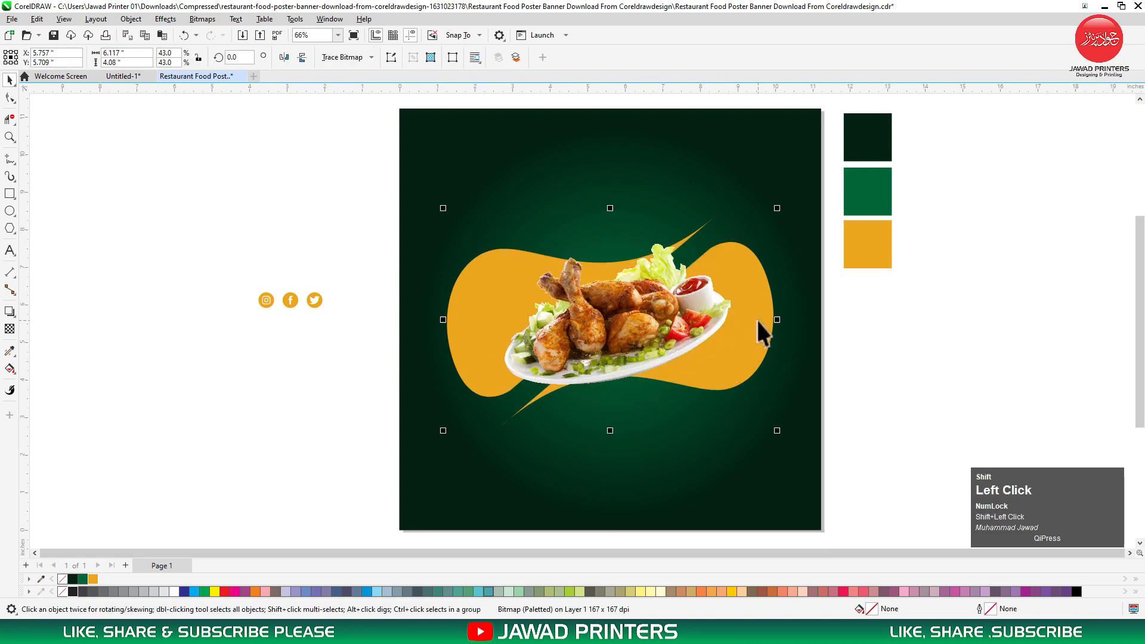
pyautogui.keyDown('shift'); pyautogui.click(757, 323); pyautogui.keyUp('shift')
pyautogui.moveTo(742, 327); pyautogui.dragTo(743, 351)
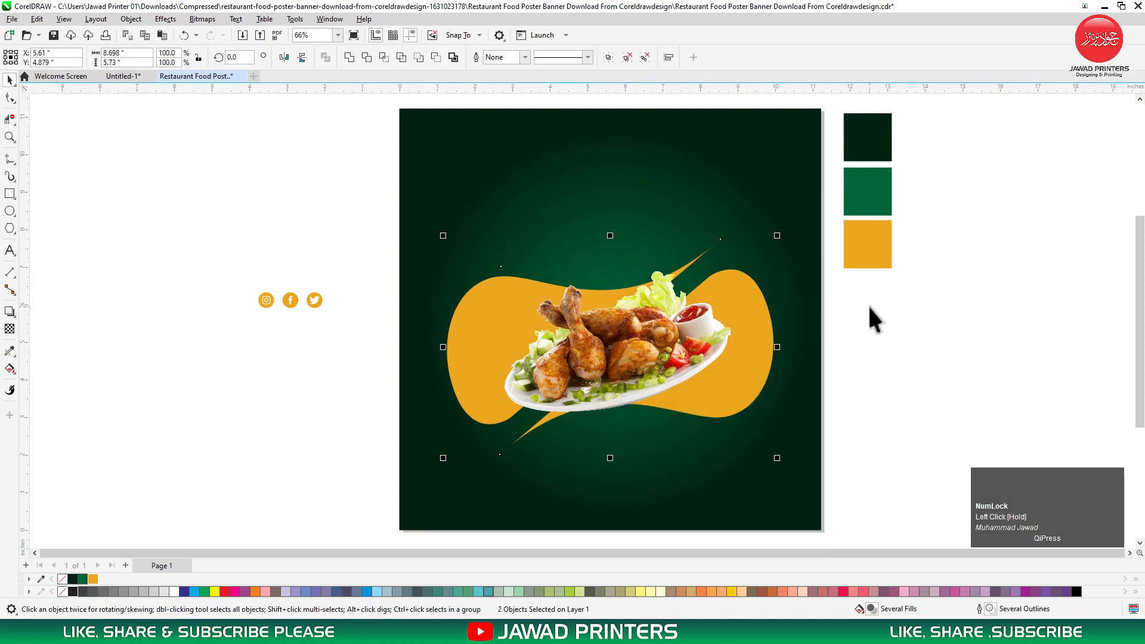
pyautogui.click(627, 347)
pyautogui.click(9, 311)
# Give the chicken photo a drop shadow with opacity 85 and blur 10.
pyautogui.moveTo(615, 343); pyautogui.dragTo(627, 395)
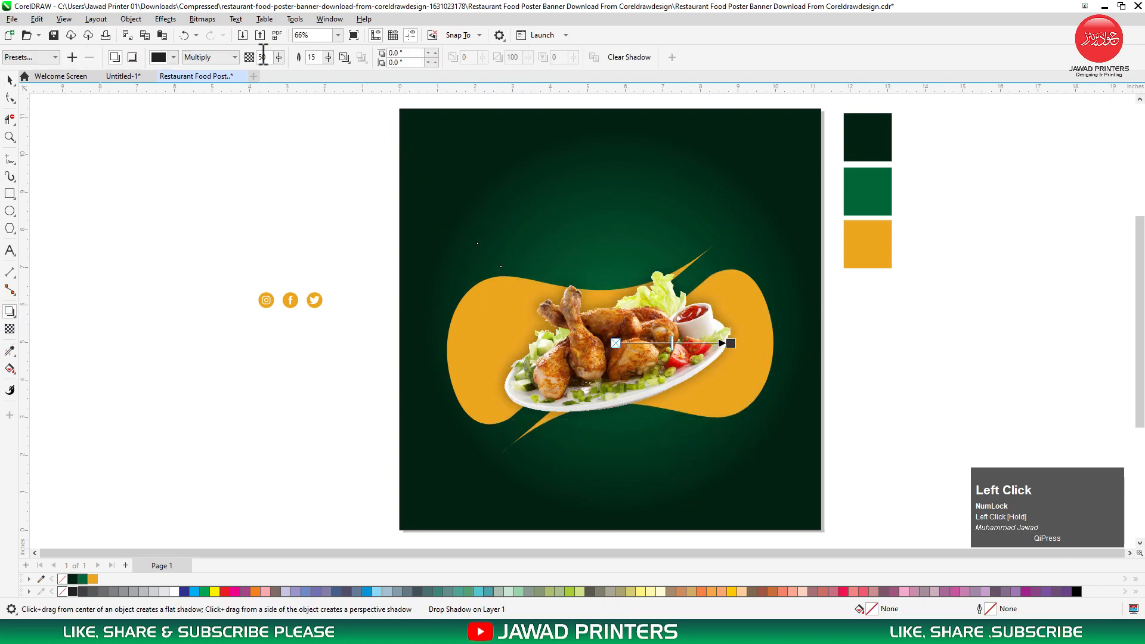
pyautogui.write('85')
pyautogui.press('Return')
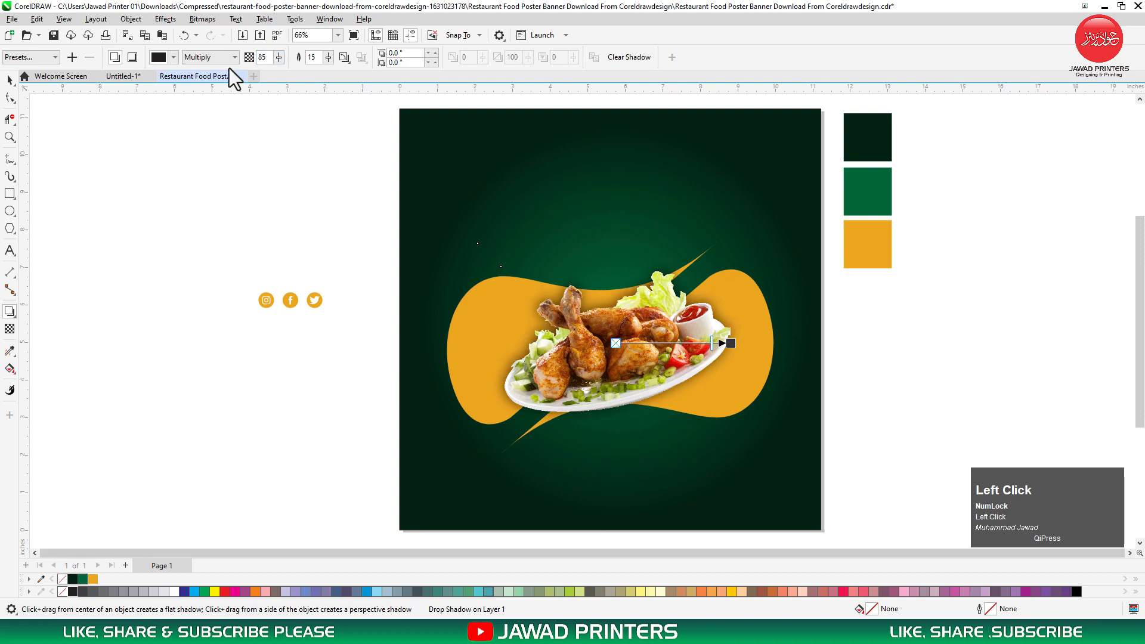
pyautogui.click(318, 57)
pyautogui.write('9')
pyautogui.press('Return')
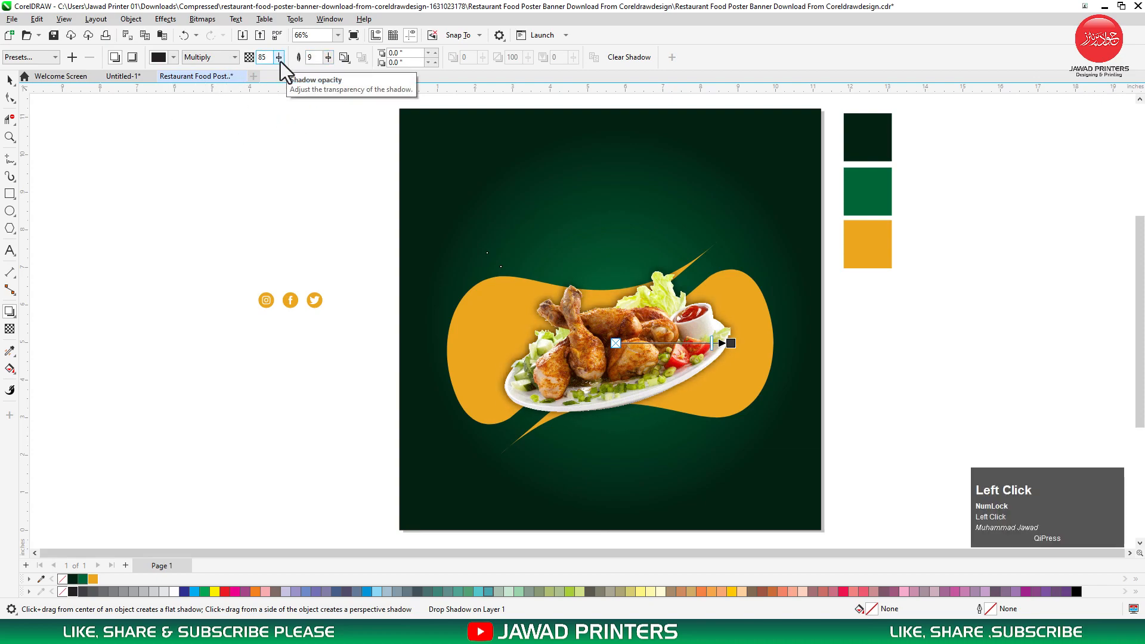
pyautogui.click(314, 57)
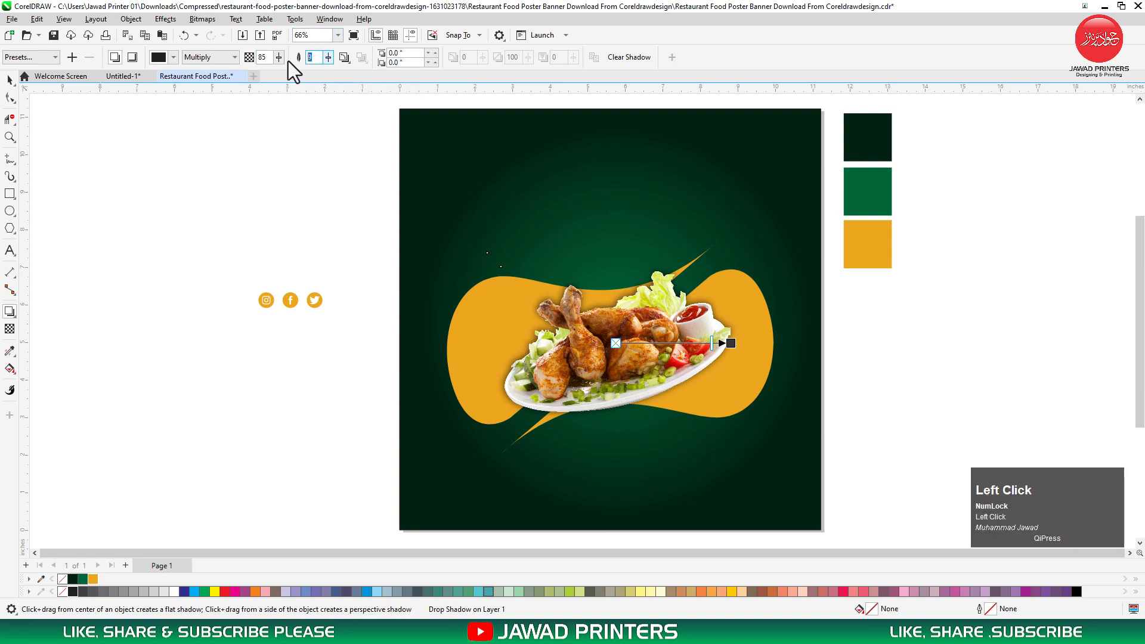
pyautogui.write('10')
pyautogui.press('Return')
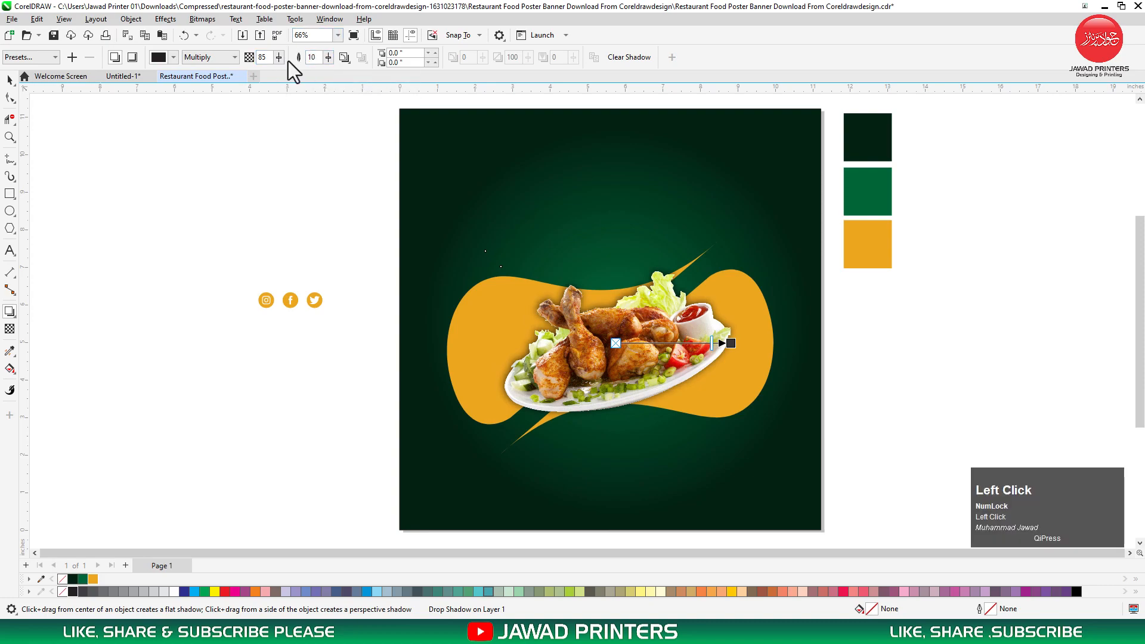
pyautogui.click(10, 79)
pyautogui.click(207, 305)
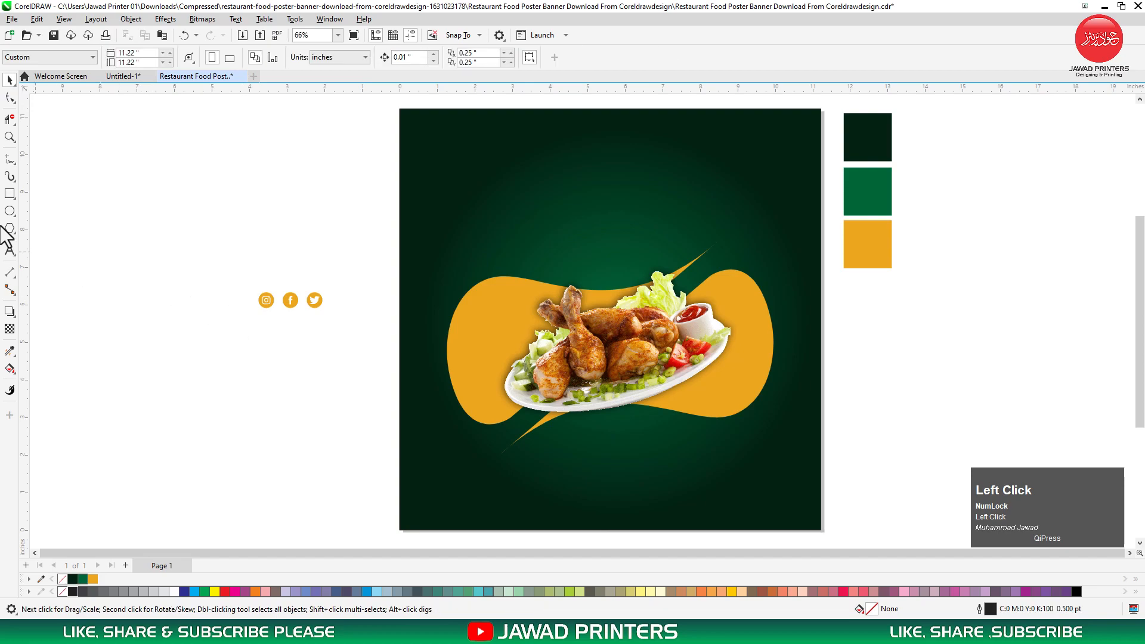
# Draw a perfect circle beside the poster.
pyautogui.click(9, 250)
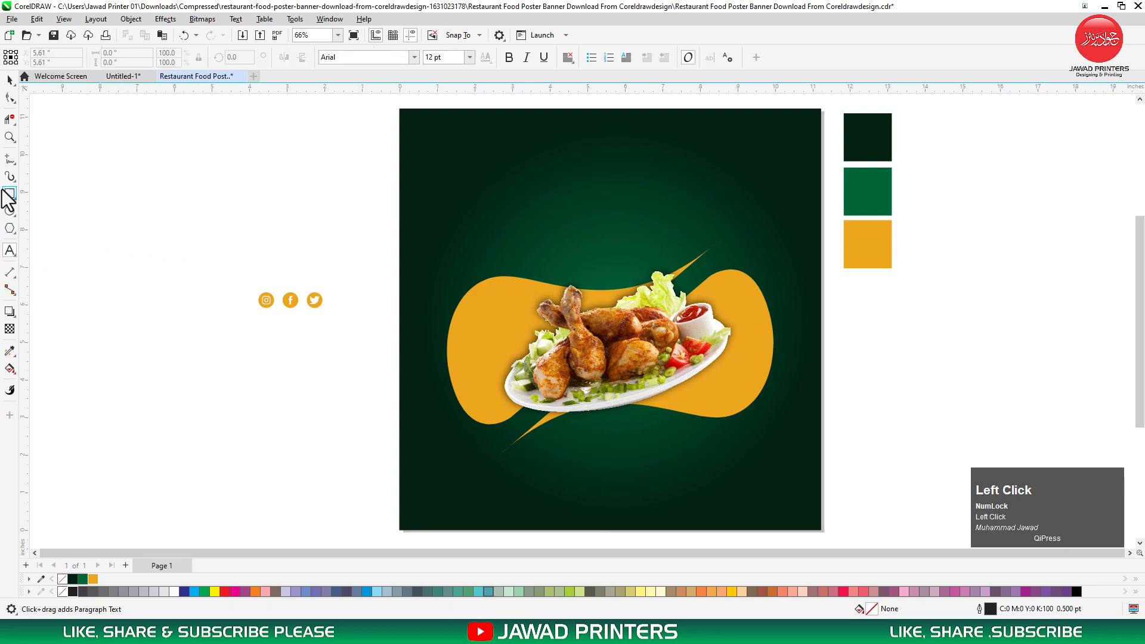
pyautogui.click(10, 212)
pyautogui.moveTo(162, 150); pyautogui.dragTo(266, 271)
pyautogui.press('space')
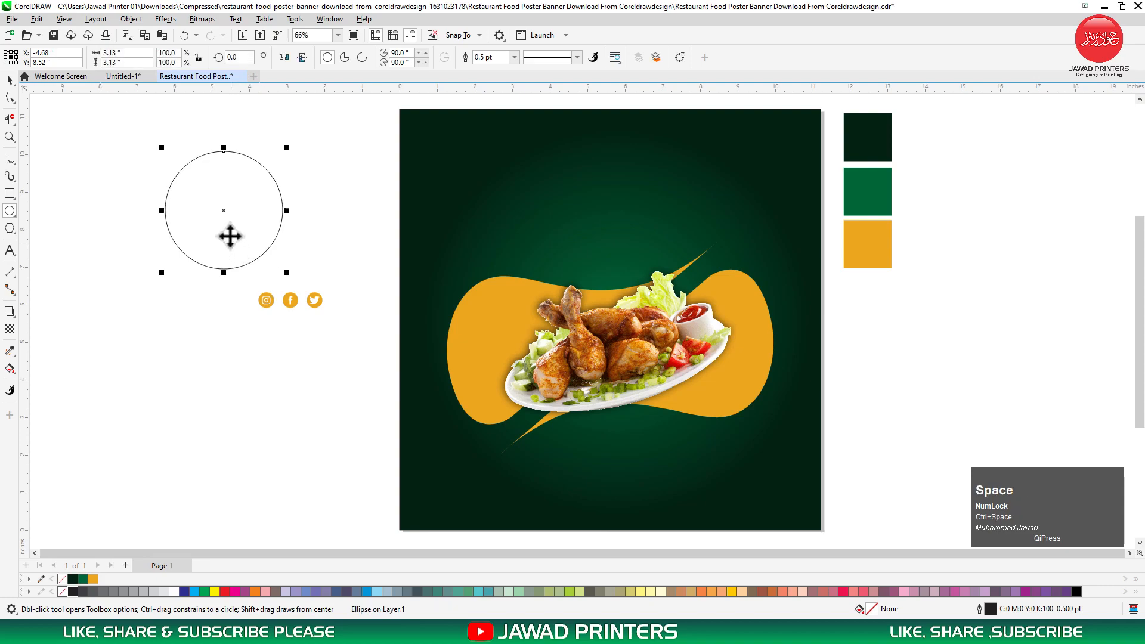
# Add an inner contour ring, break it apart, and enlarge it over the top-left corner.
pyautogui.click(6, 313)
pyautogui.click(60, 325)
pyautogui.moveTo(224, 270); pyautogui.dragTo(235, 247)
pyautogui.press('space')
pyautogui.hotkey('ctrl', 'k')
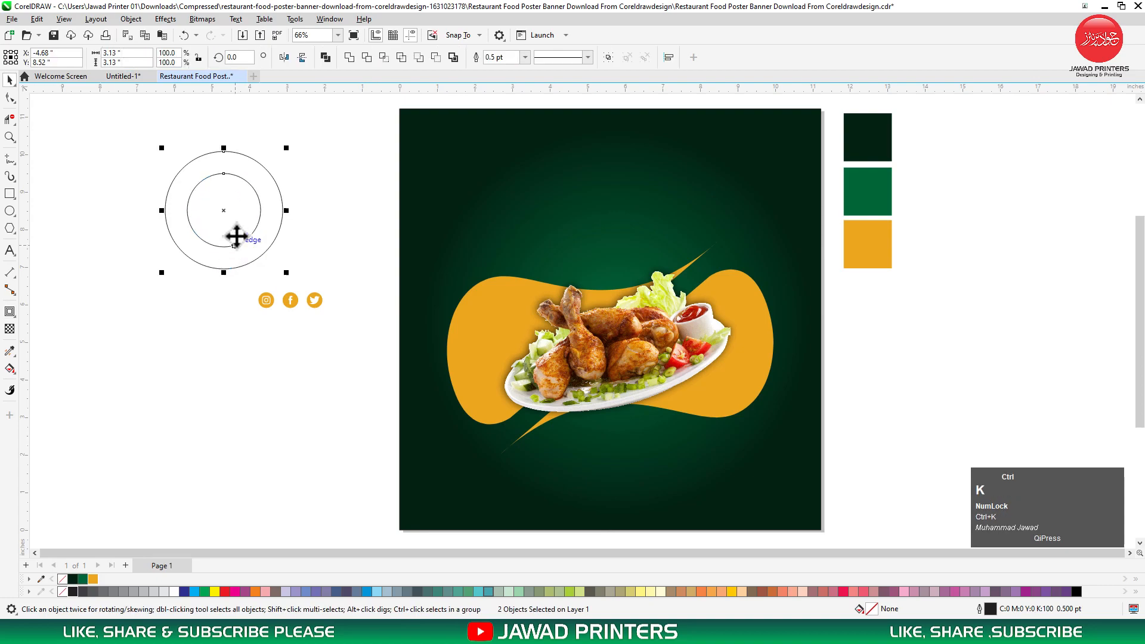
pyautogui.moveTo(264, 170); pyautogui.dragTo(461, 134)
pyautogui.moveTo(485, 235); pyautogui.dragTo(516, 266)
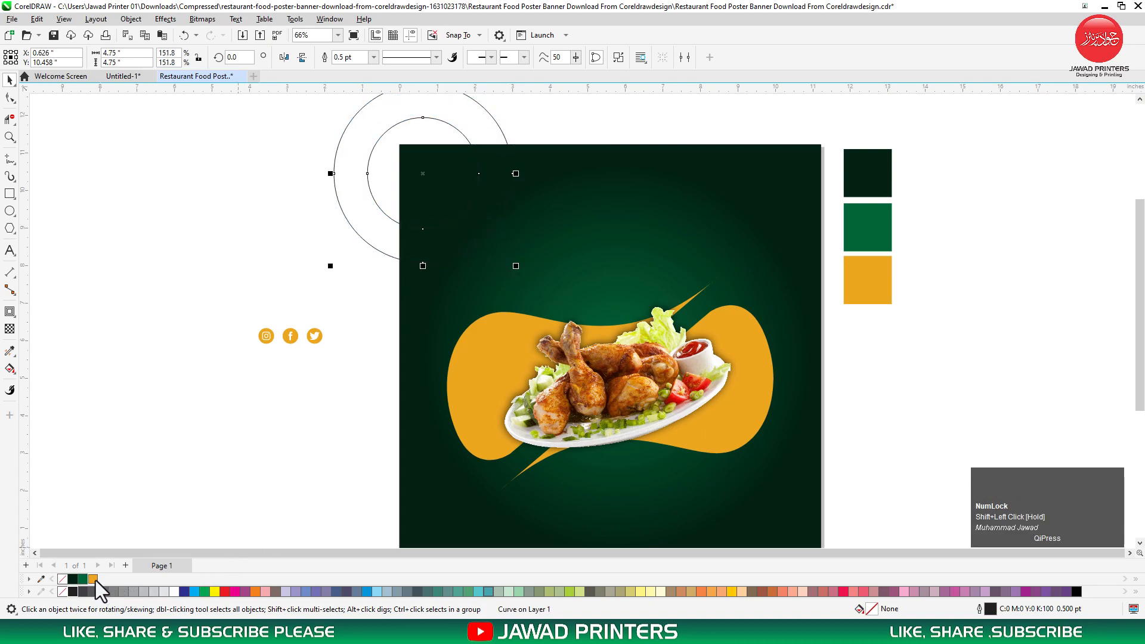
# Fill the double ring orange with no outline and nudge it right and down.
pyautogui.click(93, 578)
pyautogui.rightClick(62, 579)
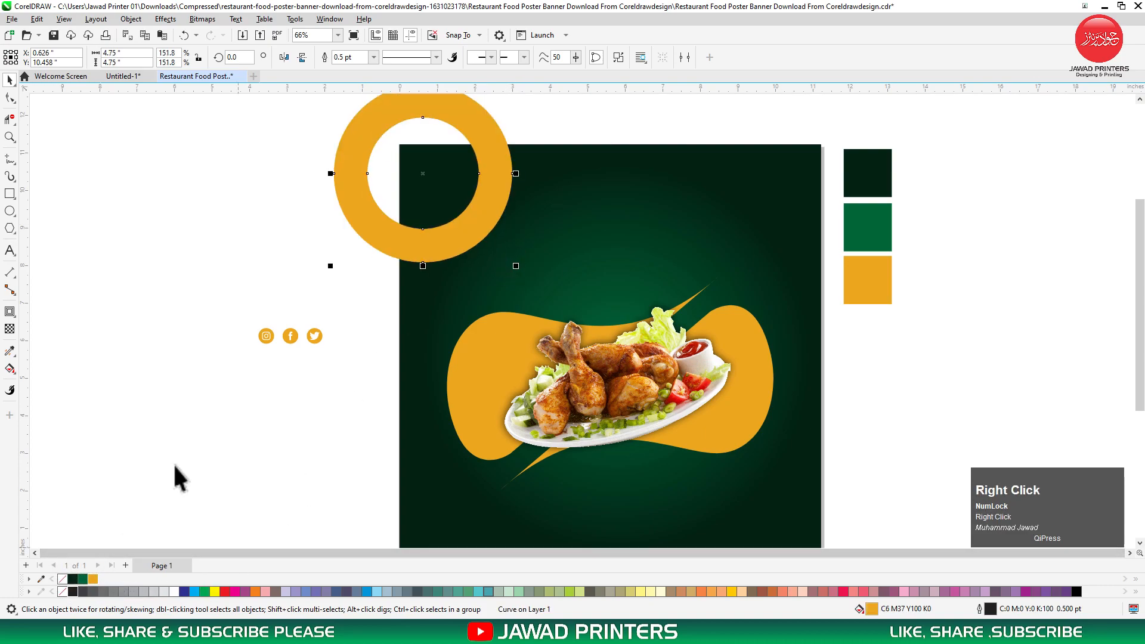
pyautogui.moveTo(491, 182); pyautogui.dragTo(502, 191)
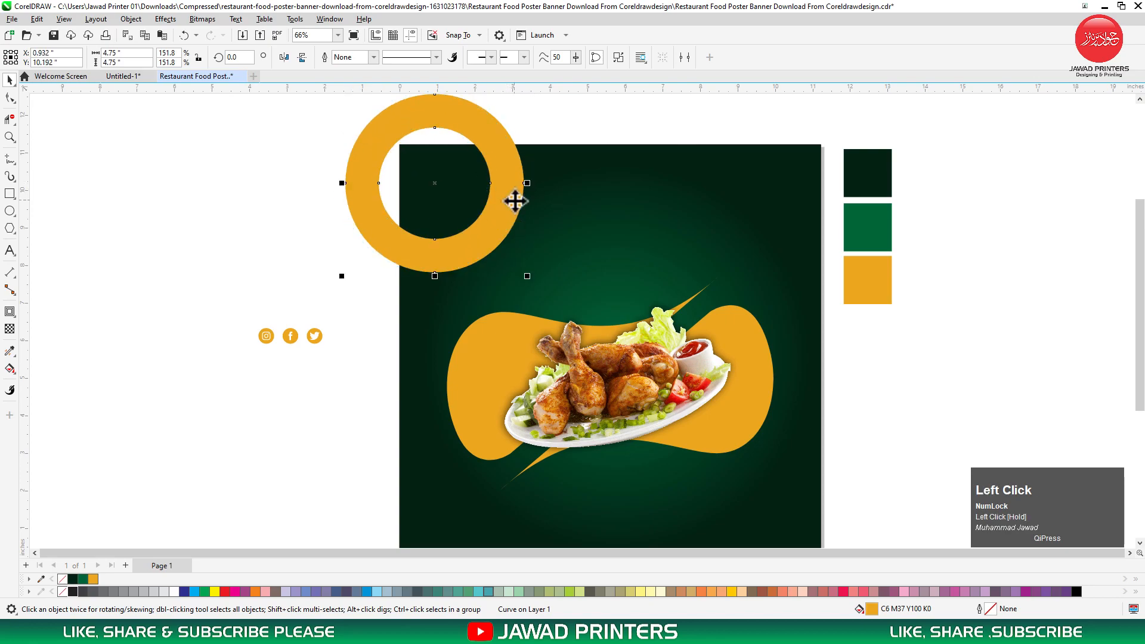
# PowerClip the orange ring inside the dark poster background.
pyautogui.rightClick(515, 201)
pyautogui.click(561, 331)
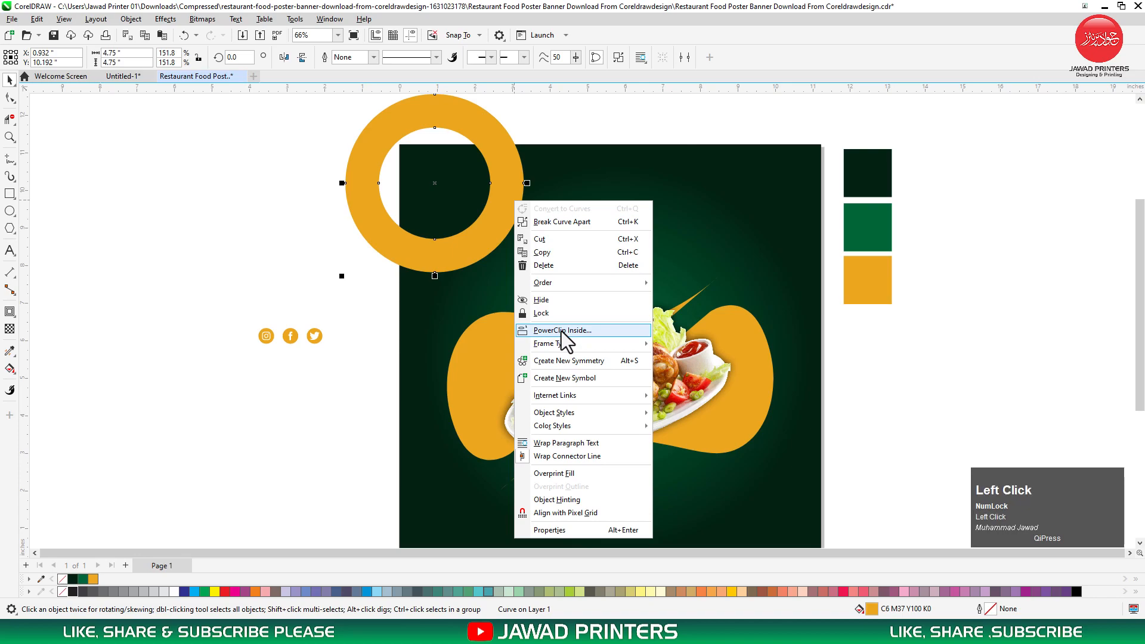
pyautogui.click(568, 233)
pyautogui.click(328, 276)
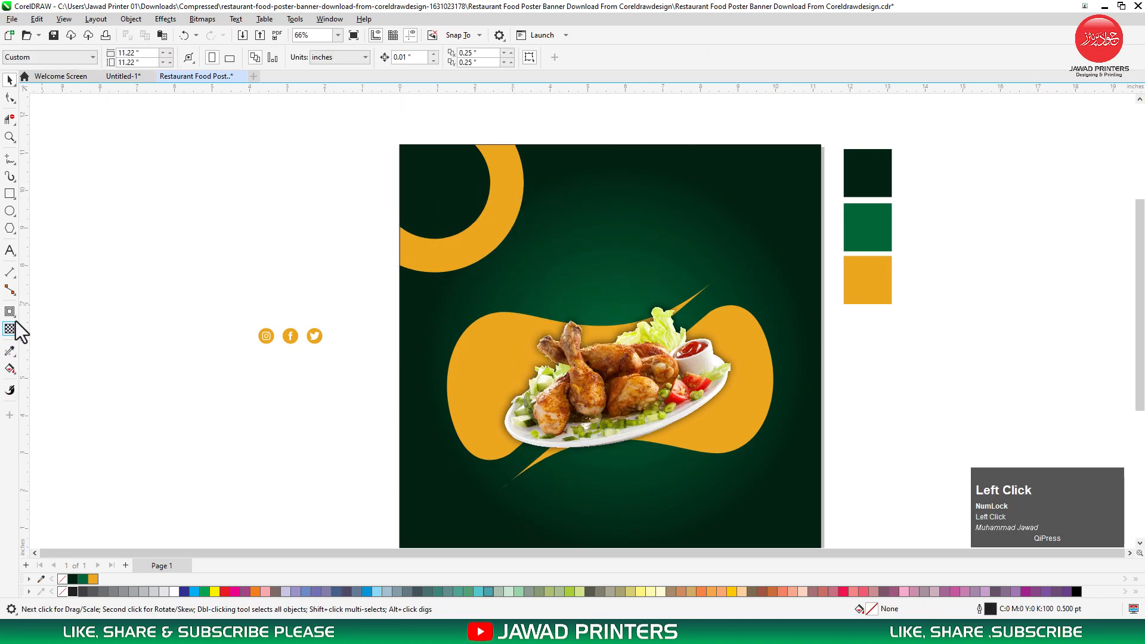
pyautogui.click(10, 254)
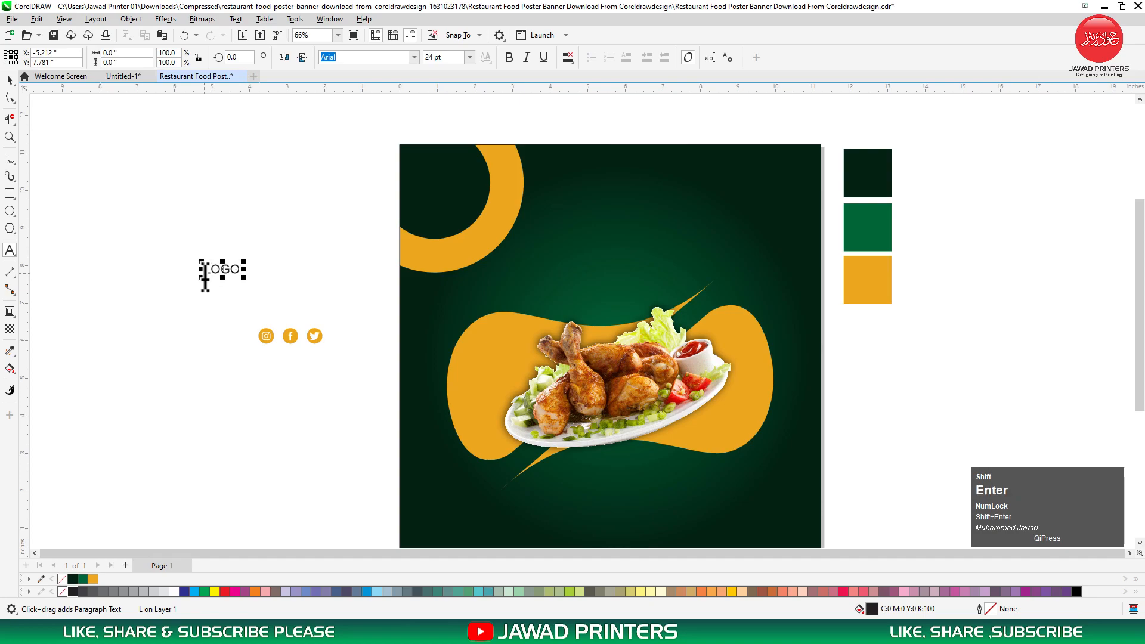
# Finish typing LOGO HERE and set it in Montserrat Black.
pyautogui.write('RE')
pyautogui.hotkey('ctrl', 'space')
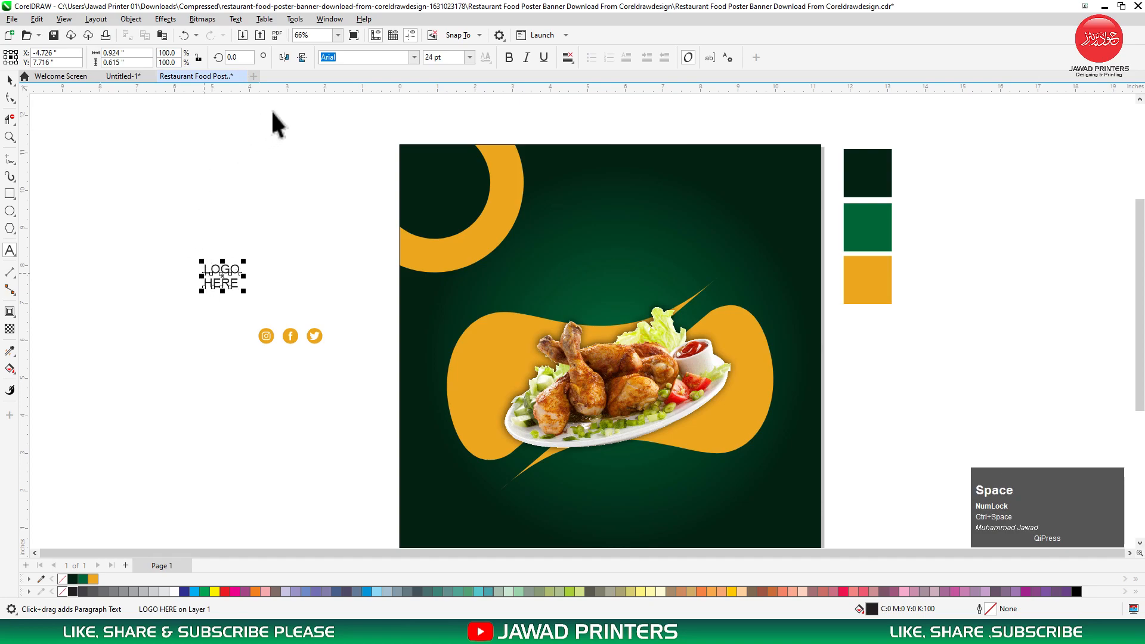
pyautogui.click(382, 62)
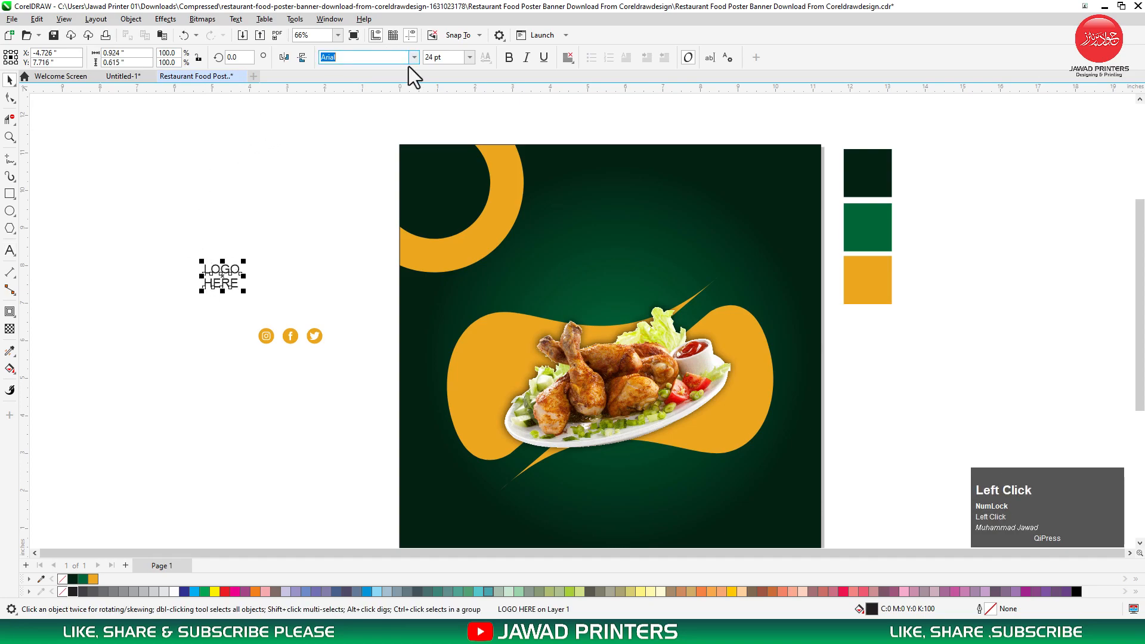
pyautogui.write('Montserrat')
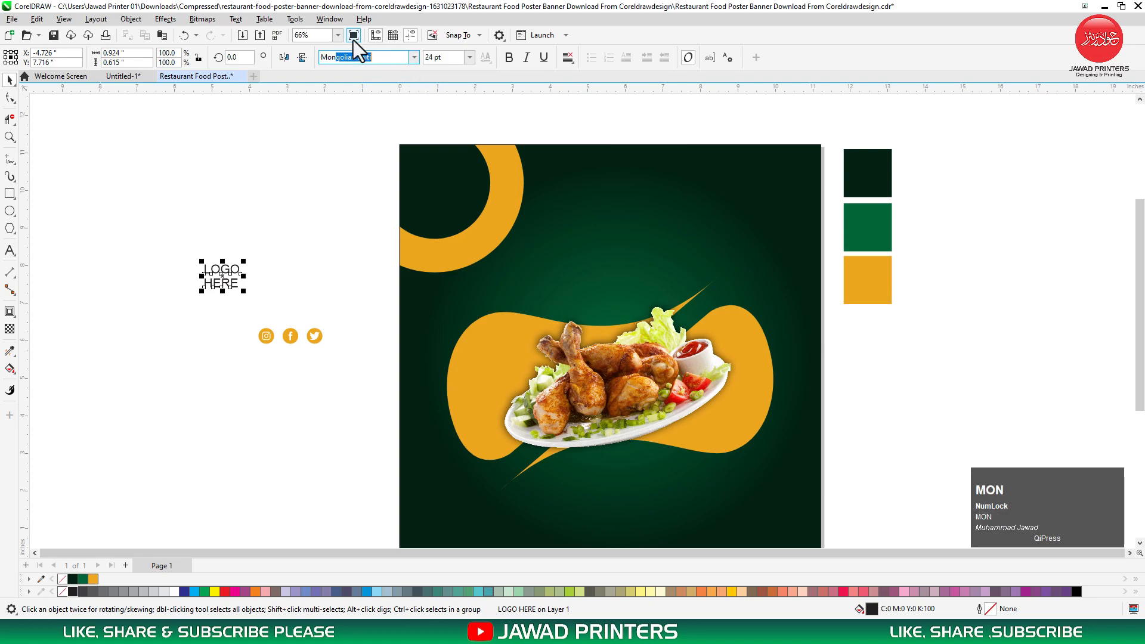
pyautogui.click(412, 55)
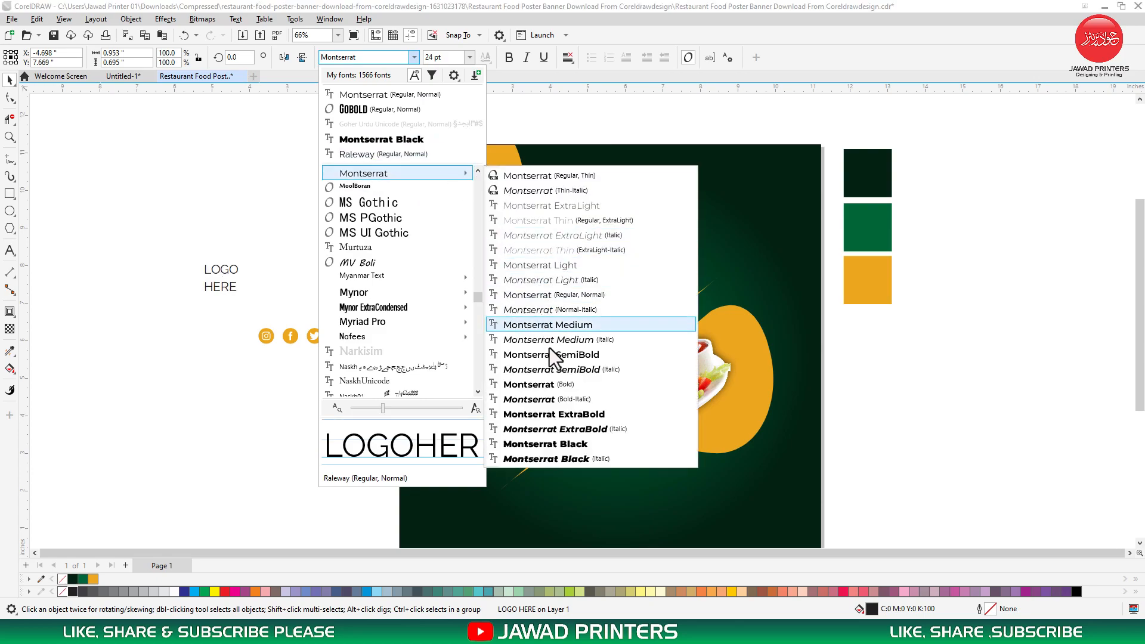
pyautogui.click(564, 442)
# Move LOGO HERE into the top-left circle, enlarge it, and tighten its line spacing.
pyautogui.moveTo(234, 279); pyautogui.dragTo(457, 184)
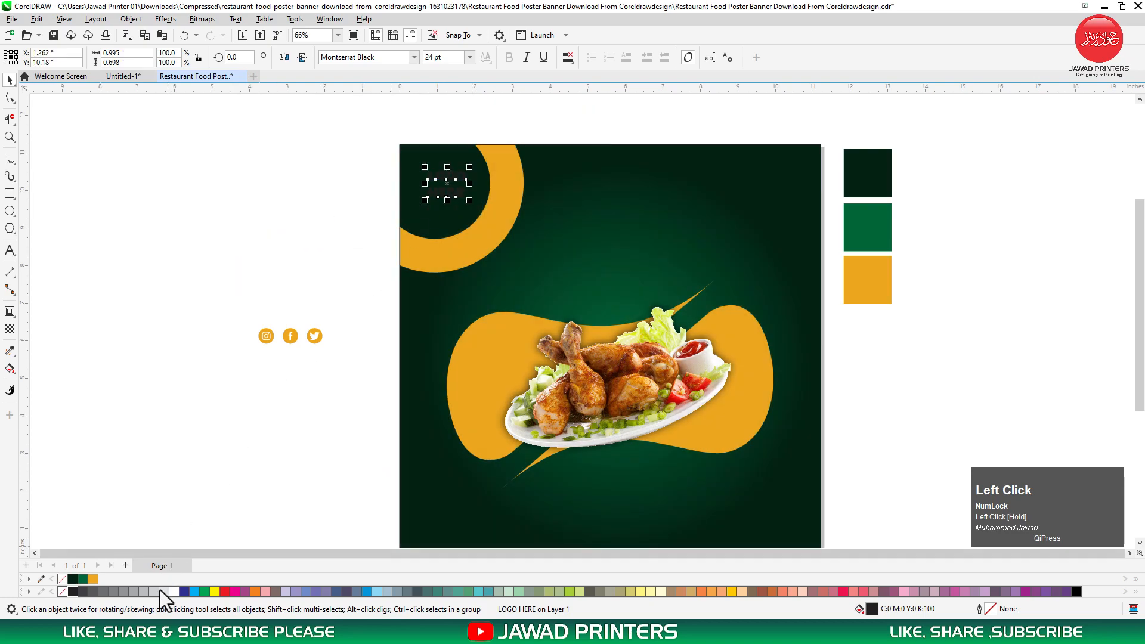
pyautogui.scroll(2, 456, 212)
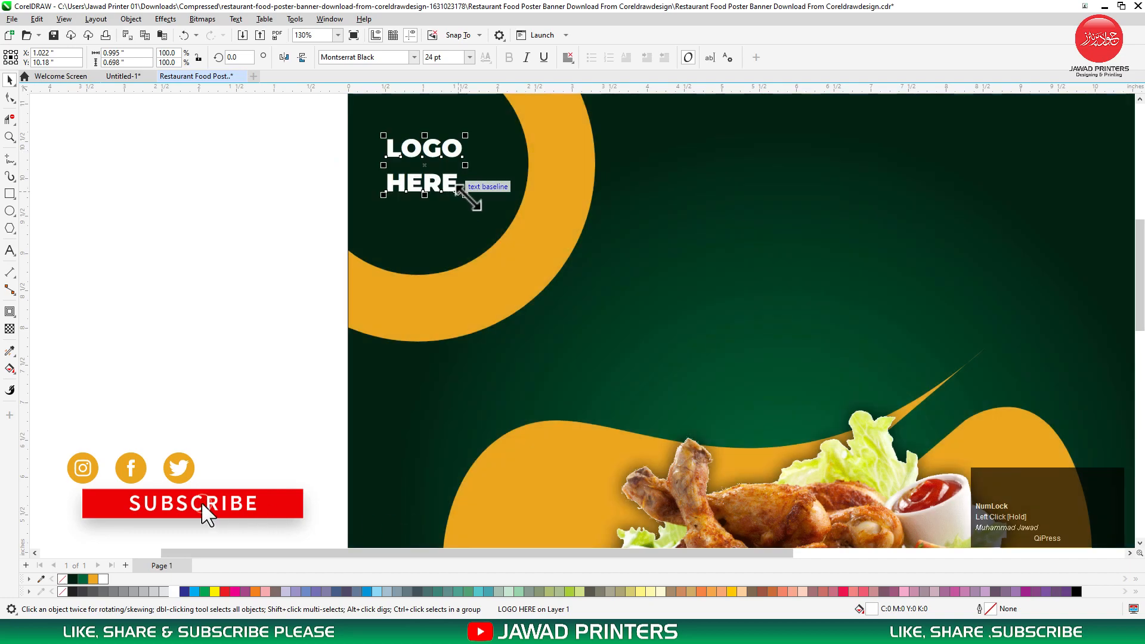
pyautogui.moveTo(477, 193); pyautogui.dragTo(515, 249)
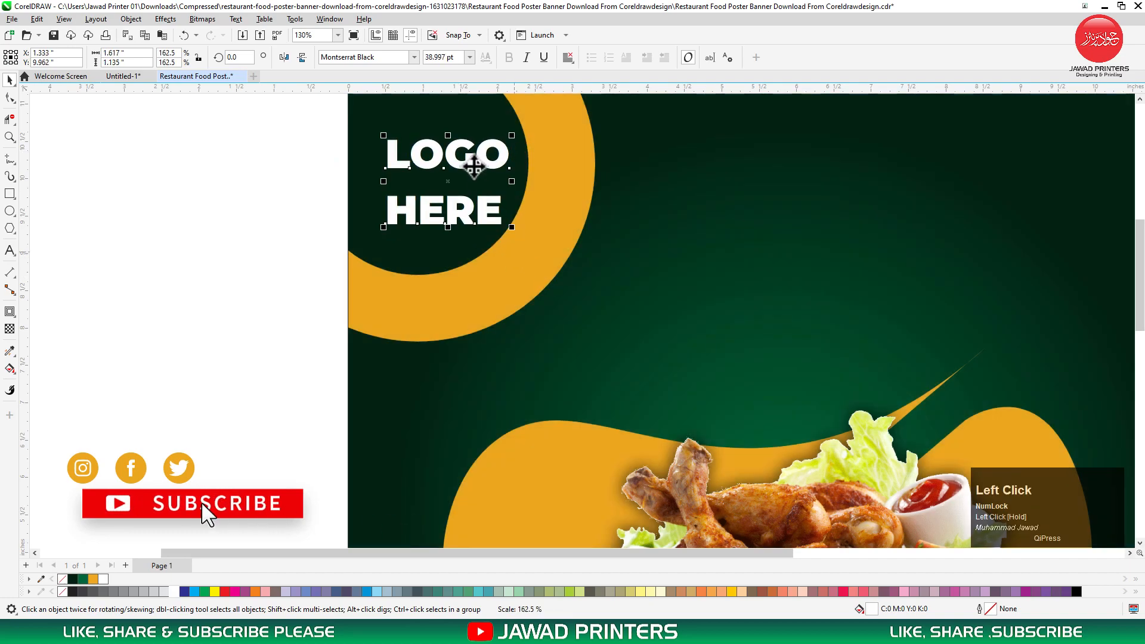
pyautogui.moveTo(462, 159); pyautogui.dragTo(462, 162)
pyautogui.click(9, 97)
pyautogui.moveTo(374, 235); pyautogui.dragTo(374, 206)
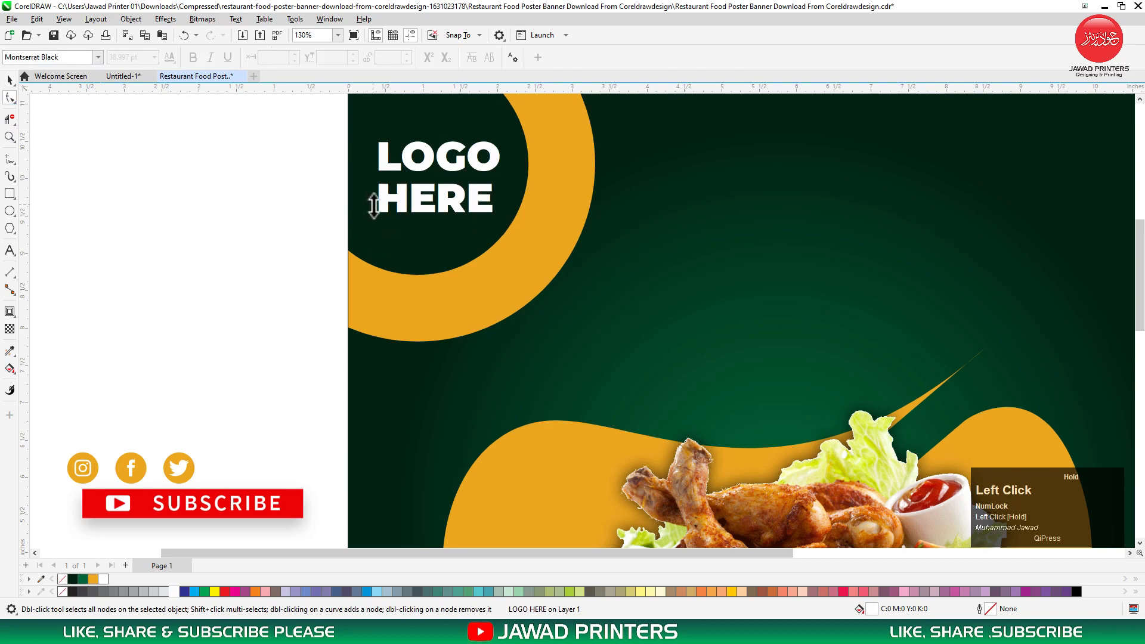
pyautogui.press('space')
pyautogui.click(446, 183)
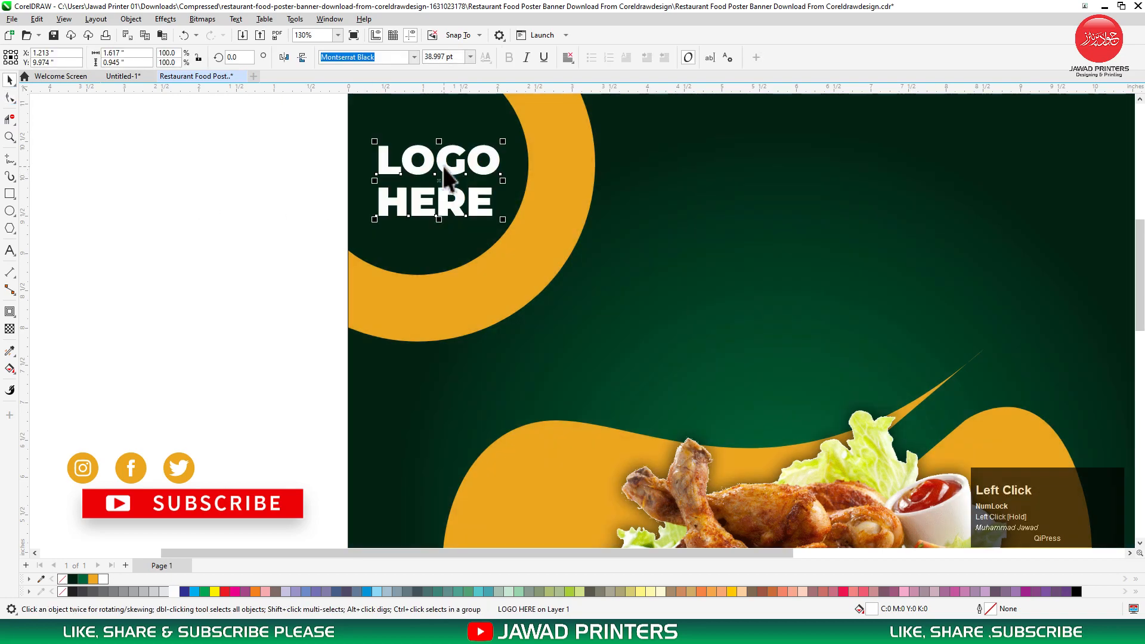
pyautogui.click(248, 216)
# Zoom in on the poster and select the social-icons group.
pyautogui.press('F3')
pyautogui.press('F2')
pyautogui.moveTo(865, 127); pyautogui.dragTo(286, 439)
pyautogui.press('space')
pyautogui.click(293, 349)
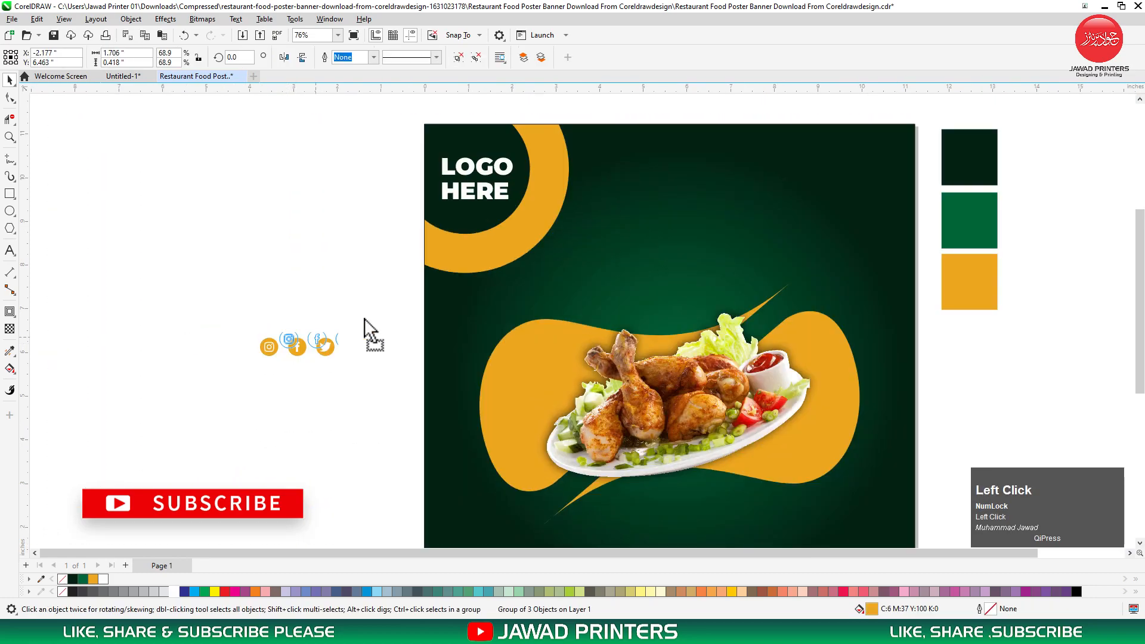
# Place the social icons at the top-right, top-aligned with LOGO HERE, and nudge both up.
pyautogui.moveTo(349, 324); pyautogui.dragTo(750, 186)
pyautogui.moveTo(844, 153); pyautogui.dragTo(850, 152)
pyautogui.keyDown('shift'); pyautogui.click(503, 175); pyautogui.keyUp('shift')
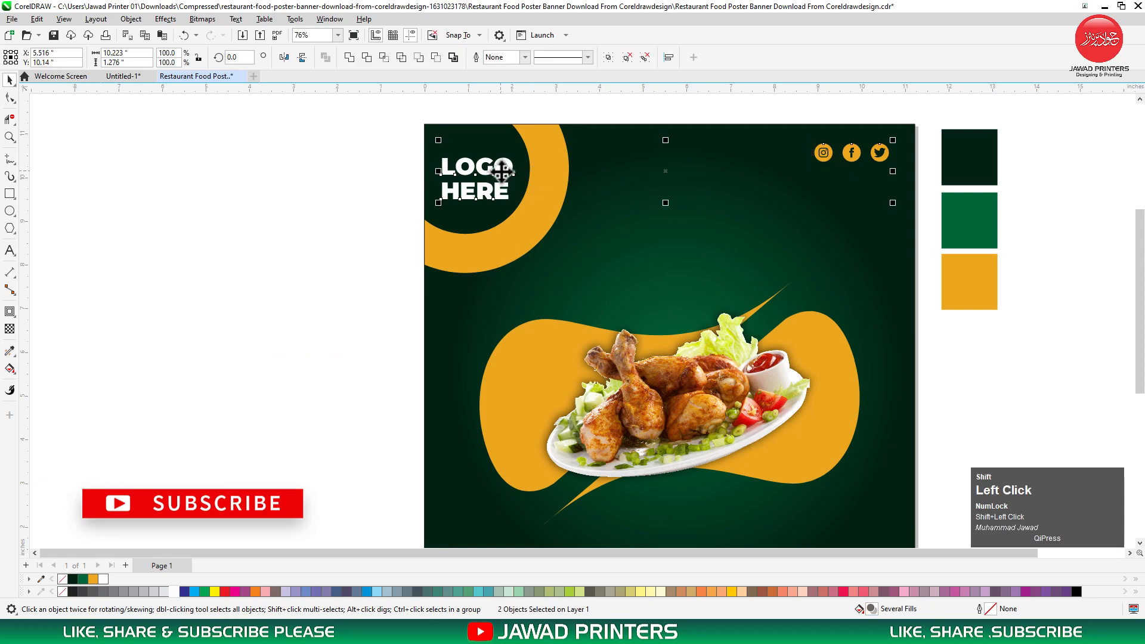
pyautogui.press('t')
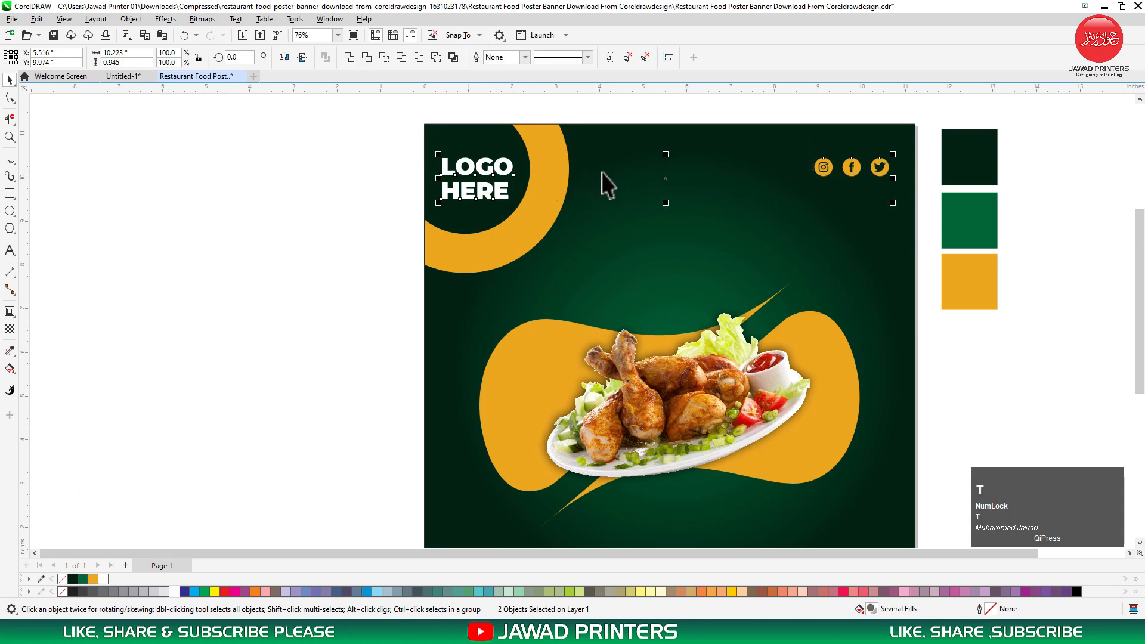
pyautogui.moveTo(668, 177); pyautogui.dragTo(667, 163)
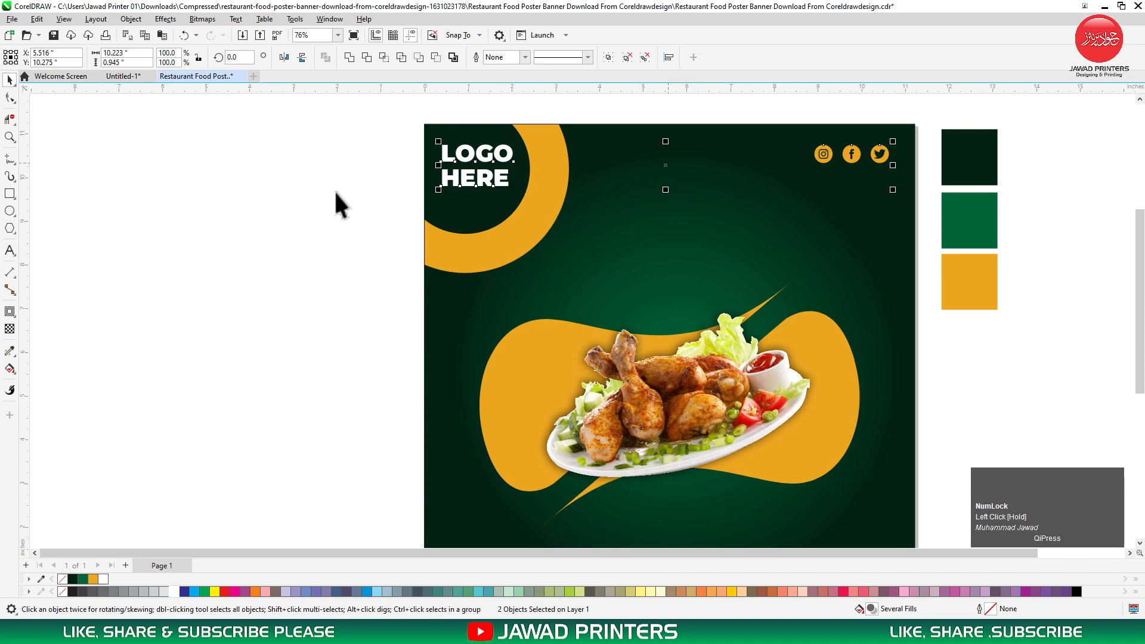
pyautogui.click(335, 194)
pyautogui.press('F2')
pyautogui.moveTo(362, 130); pyautogui.dragTo(808, 388)
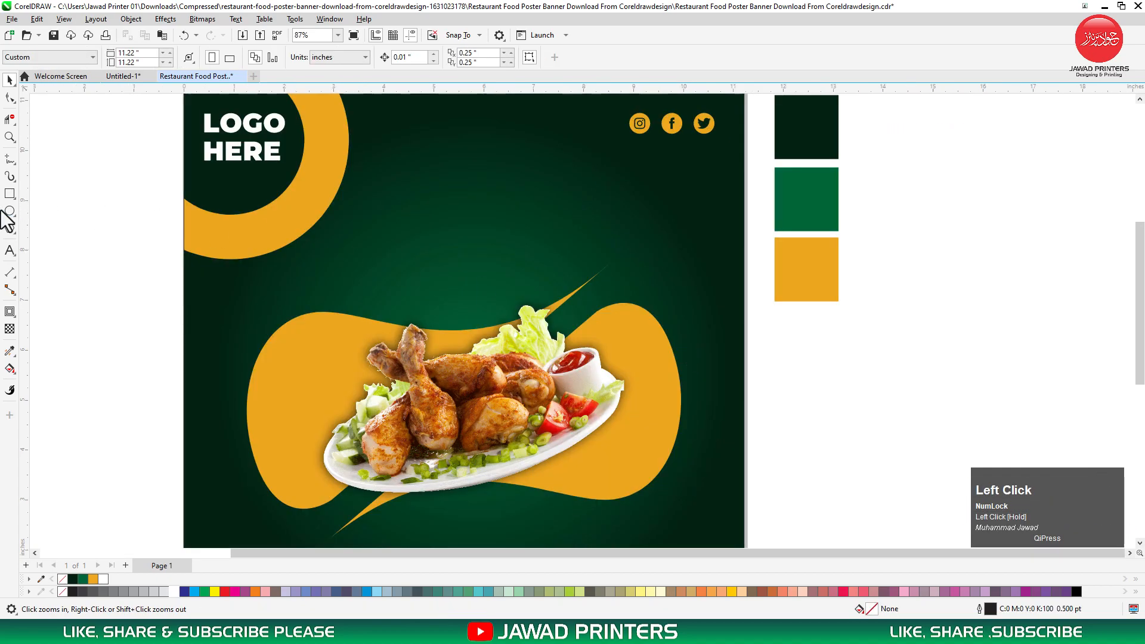
# Type the headline 'Restraunt' on the poster in Montserrat Black.
pyautogui.click(11, 251)
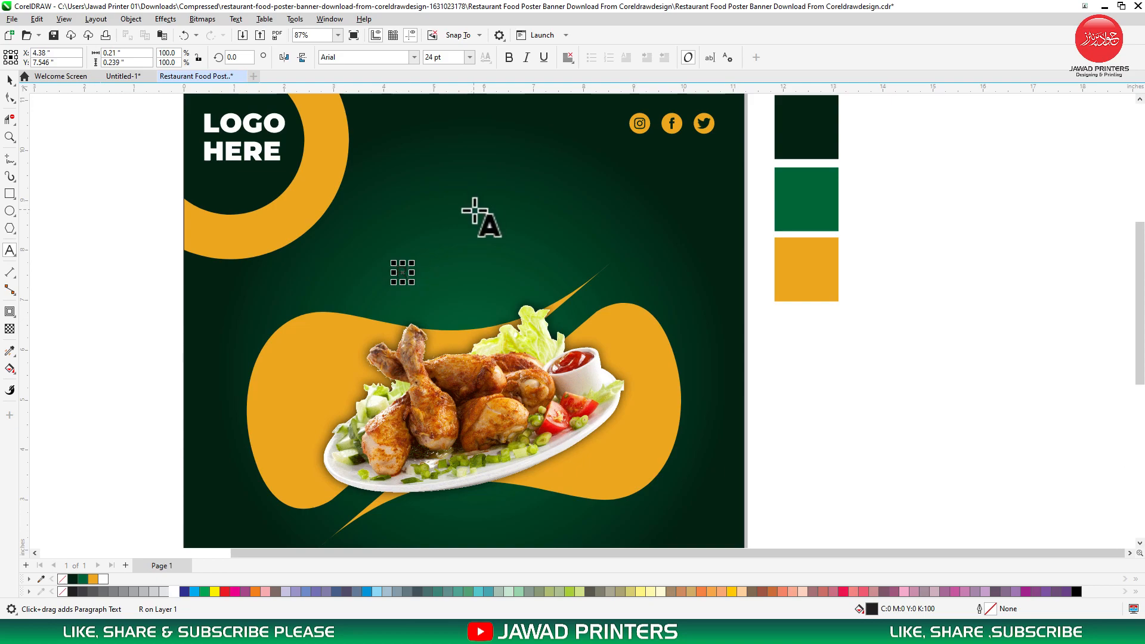
pyautogui.write('Restraun')
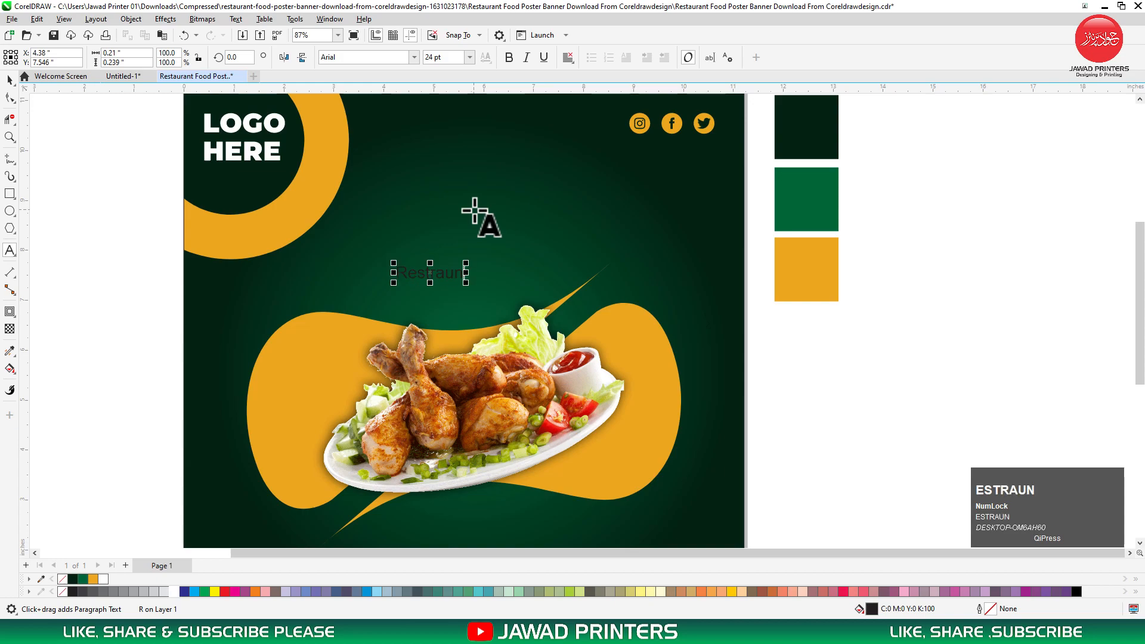
pyautogui.hotkey('ctrl', 'space')
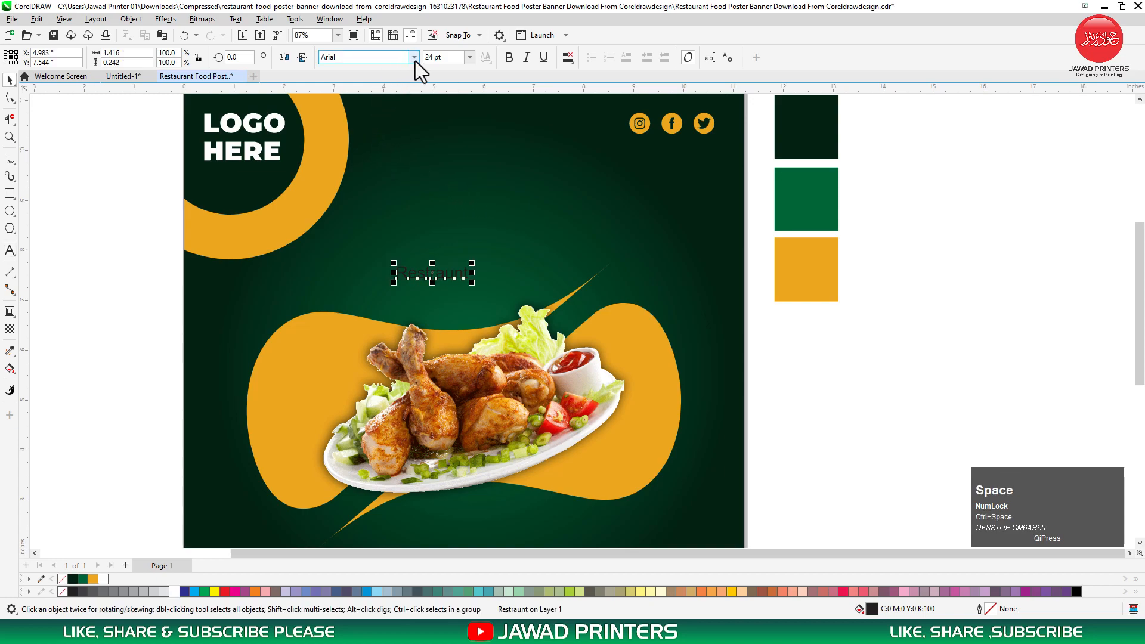
pyautogui.click(414, 57)
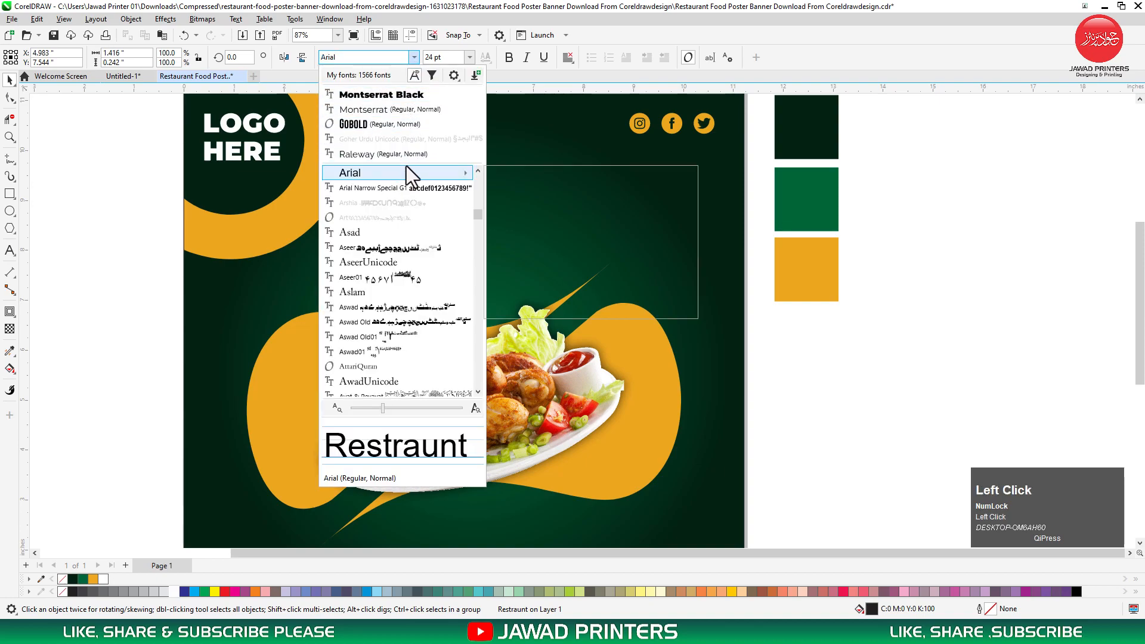
pyautogui.click(411, 94)
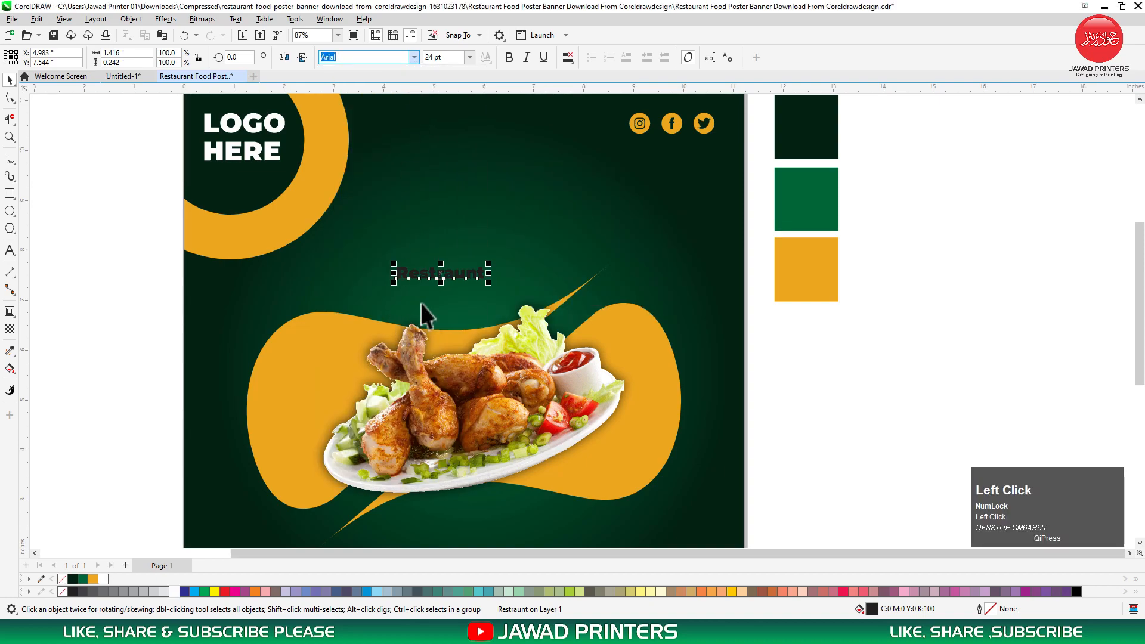
# Make Restraunt white, enlarge it, and centre it horizontally near the poster top.
pyautogui.moveTo(442, 273); pyautogui.dragTo(455, 190)
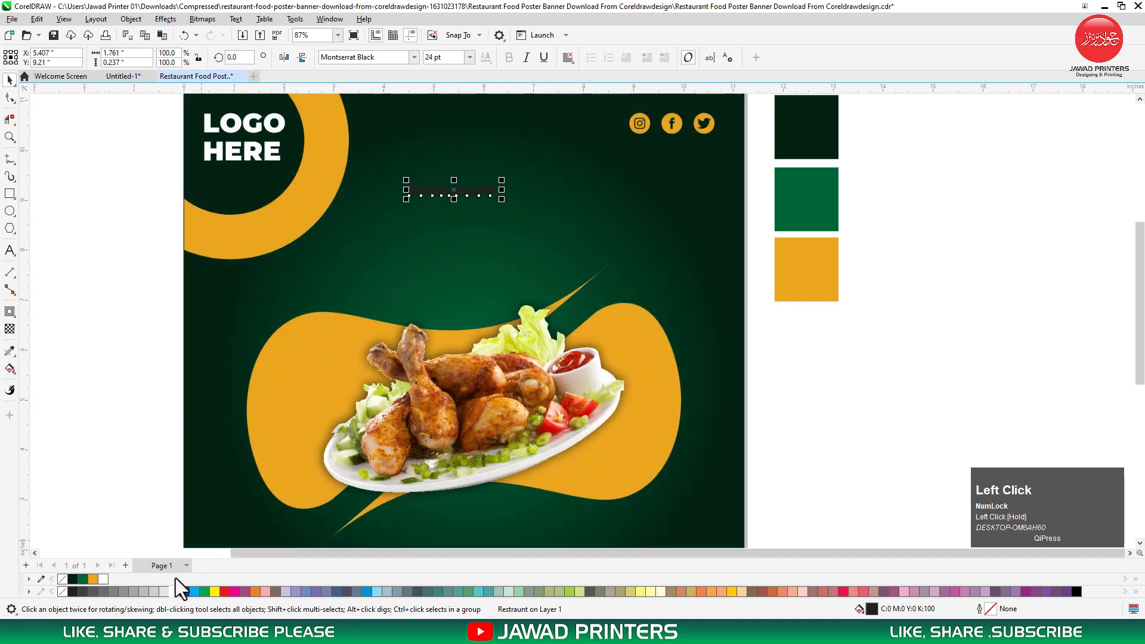
pyautogui.click(174, 590)
pyautogui.moveTo(502, 202); pyautogui.dragTo(557, 225)
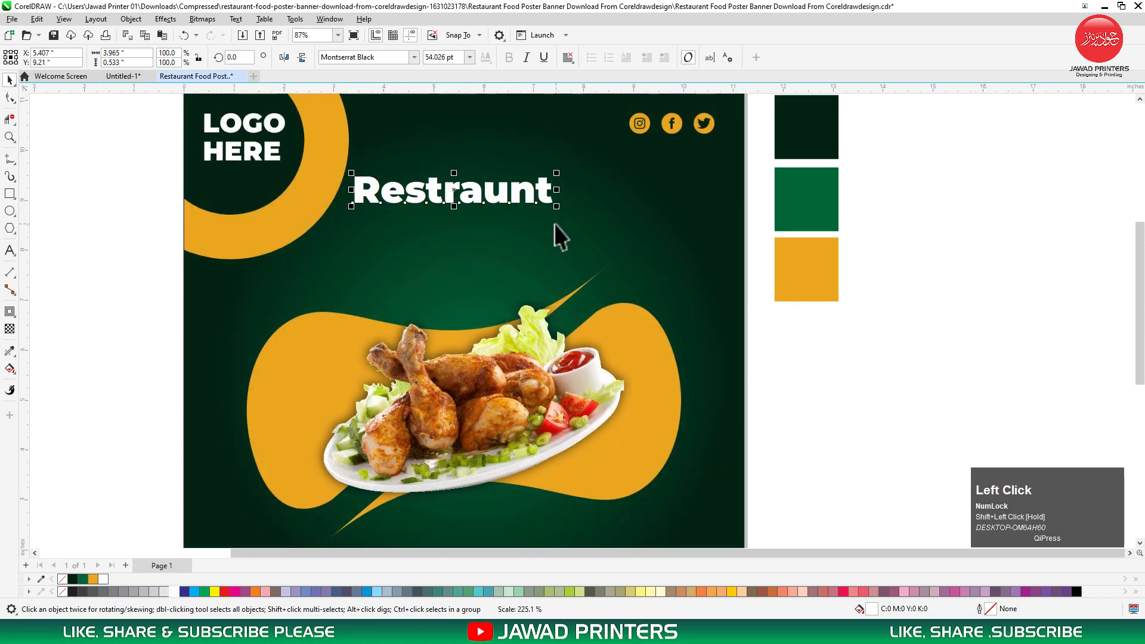
pyautogui.keyDown('shift'); pyautogui.click(623, 205); pyautogui.keyUp('shift')
pyautogui.press('c')
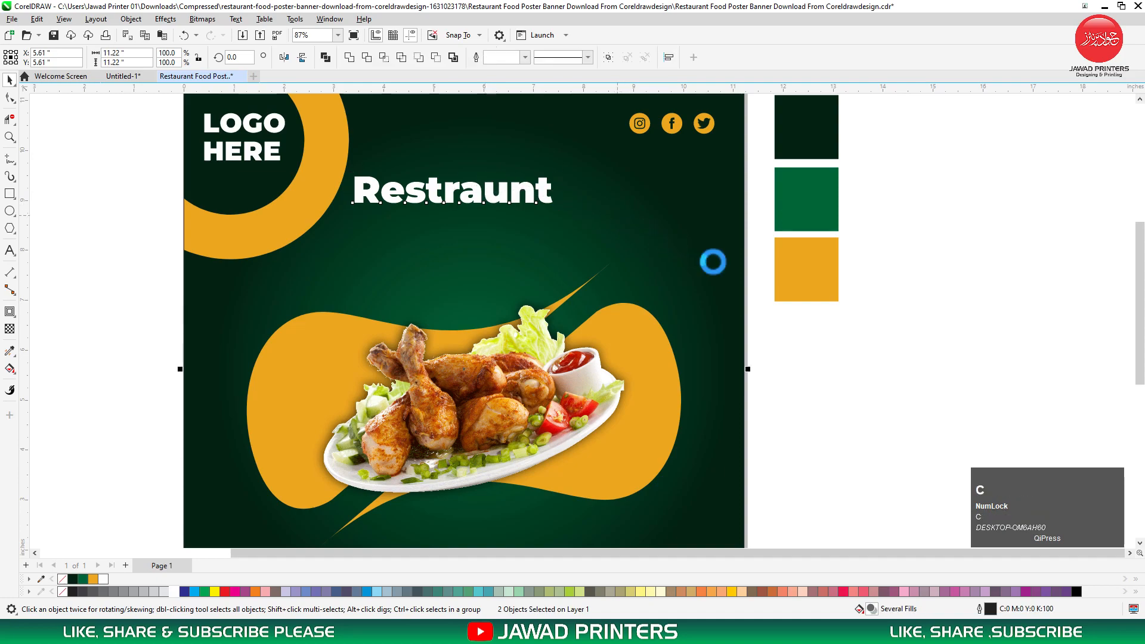
pyautogui.click(817, 318)
# Duplicate Restraunt directly below and change the copy's text to 'FOOD'.
pyautogui.moveTo(506, 194); pyautogui.dragTo(506, 236)
pyautogui.rightClick(506, 236)
pyautogui.doubleClick(506, 237)
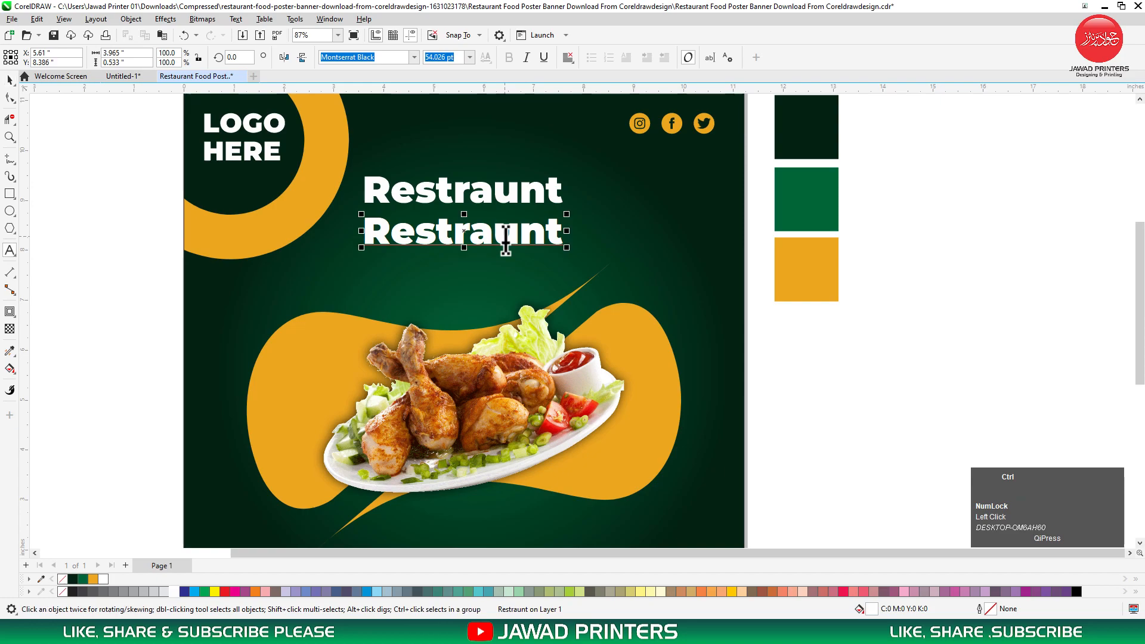
pyautogui.rightClick(506, 238)
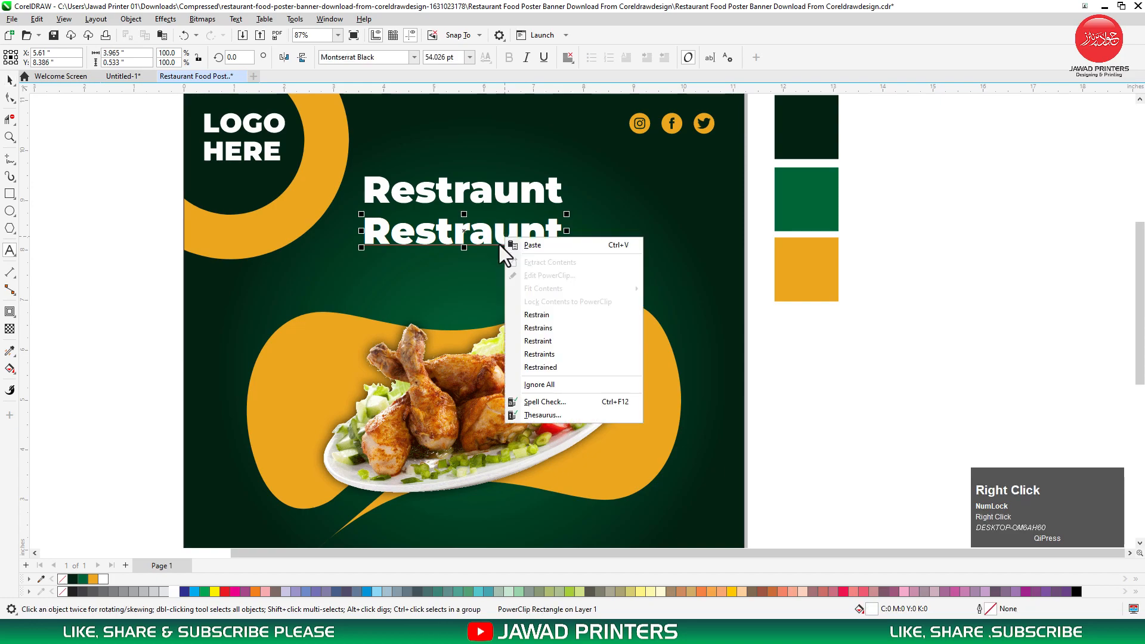
pyautogui.click(479, 237)
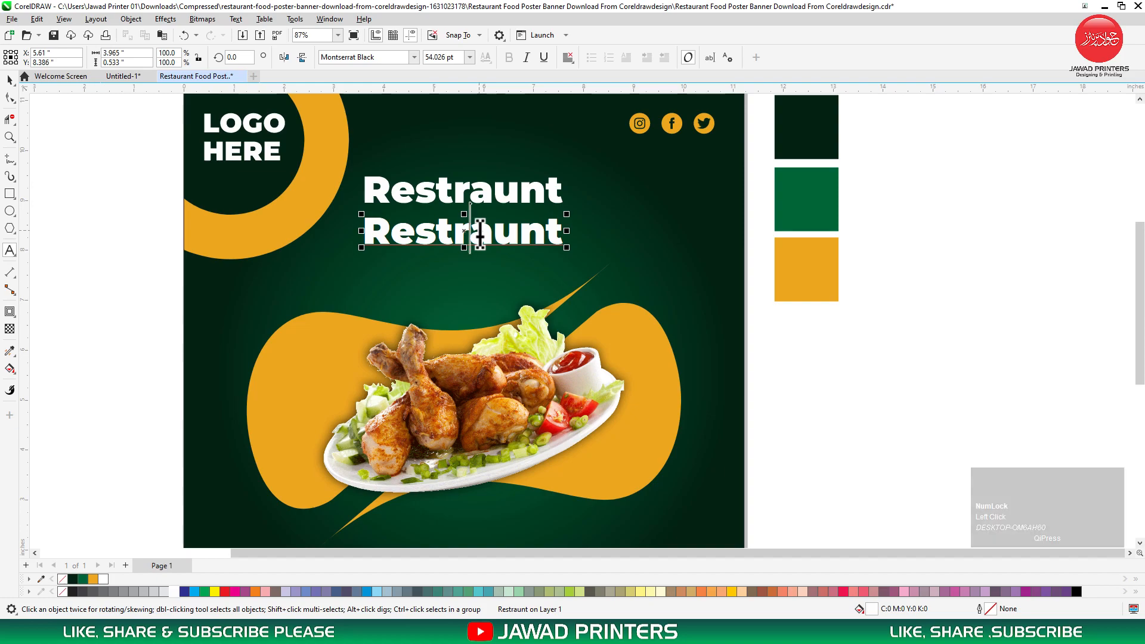
pyautogui.hotkey('ctrl', 'a')
pyautogui.write('F')
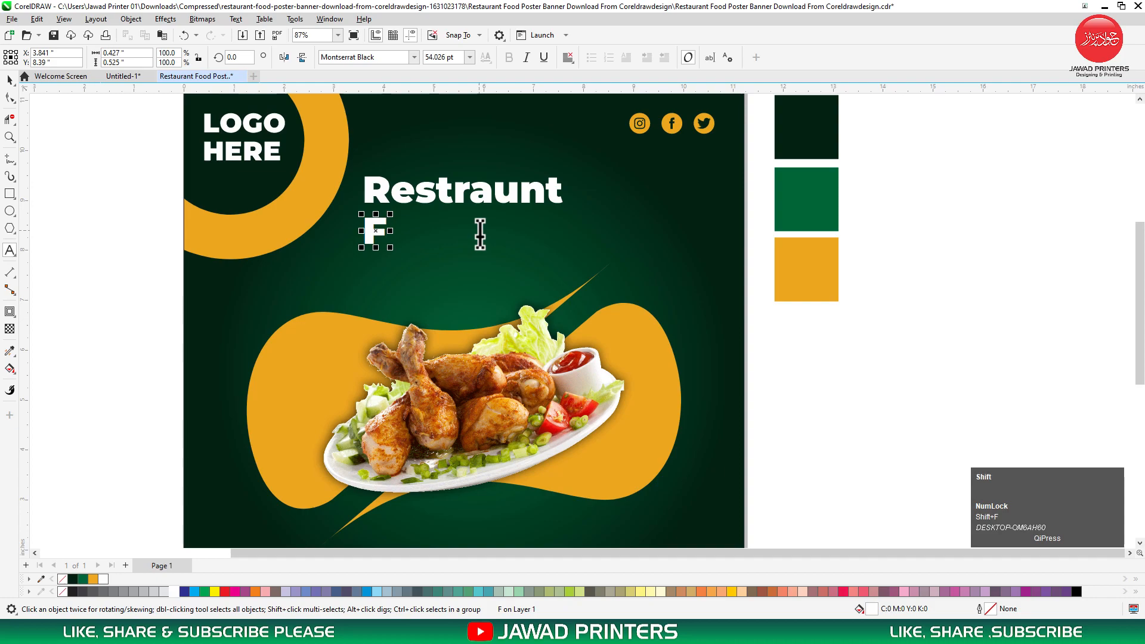
pyautogui.write('OO')
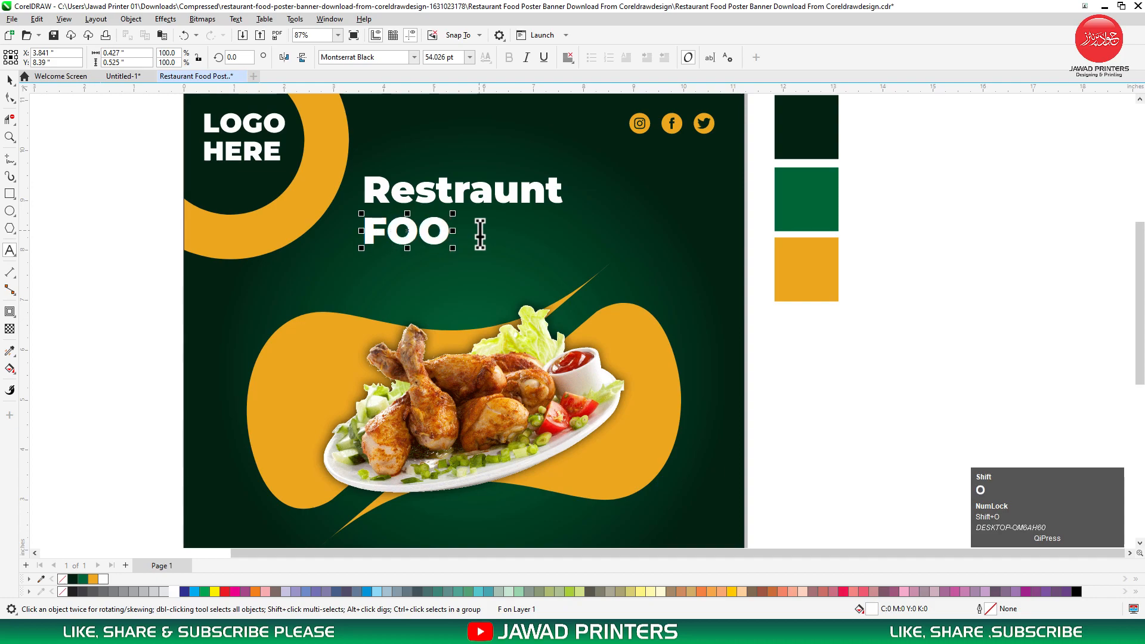
pyautogui.write('D')
pyautogui.hotkey('ctrl', 'space')
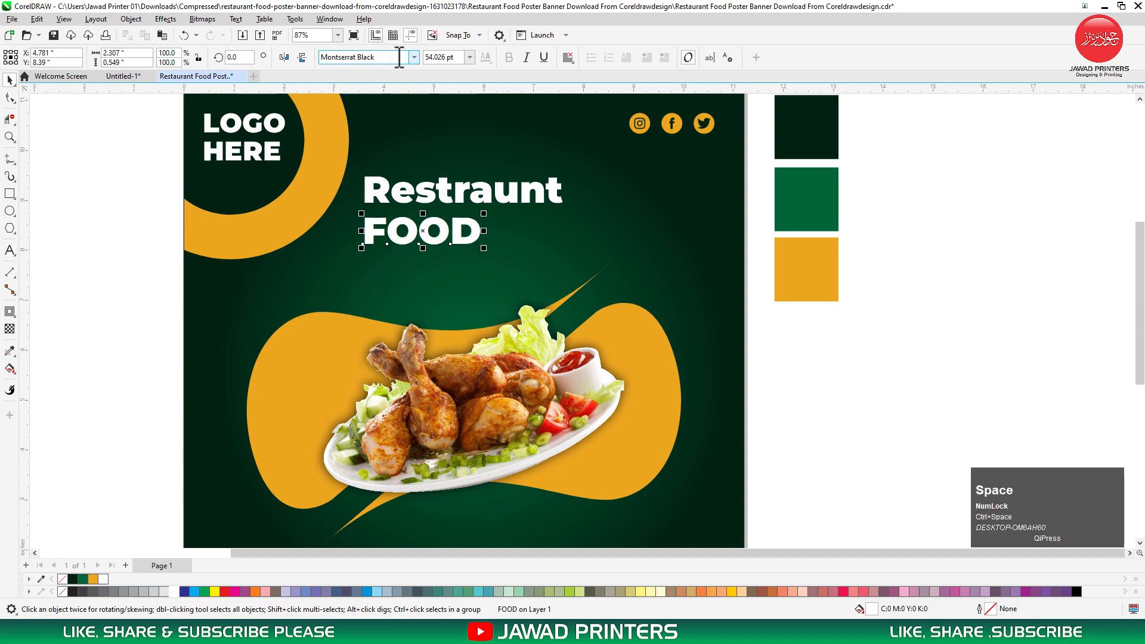
# Set FOOD in Gobold, enlarge it, and centre it horizontally on the poster.
pyautogui.click(394, 58)
pyautogui.write('Gobold')
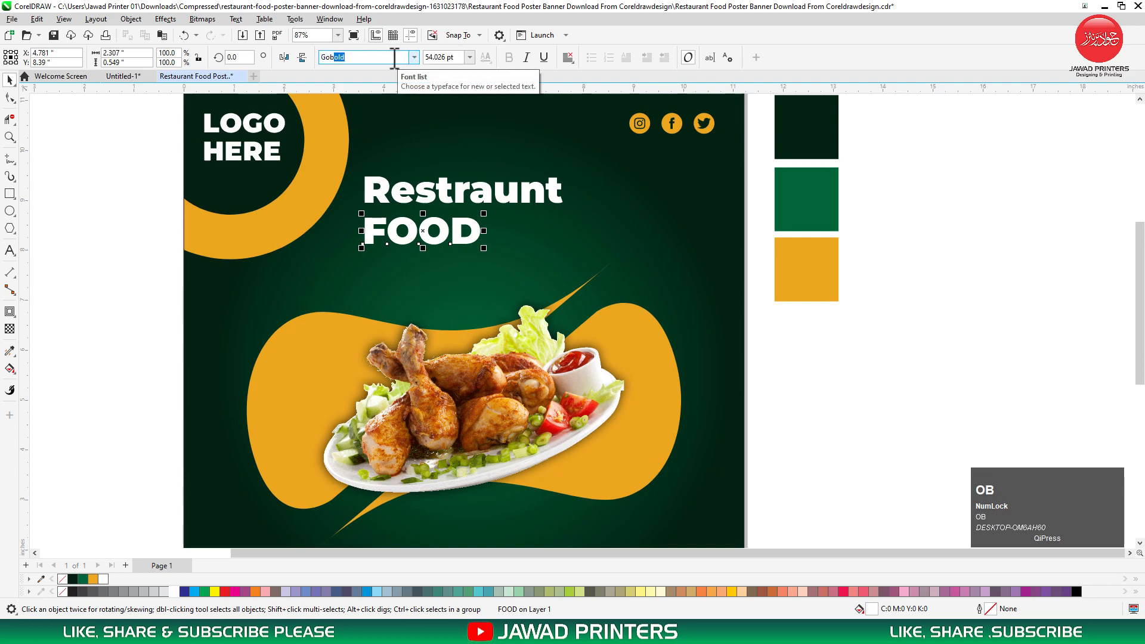
pyautogui.press('Return')
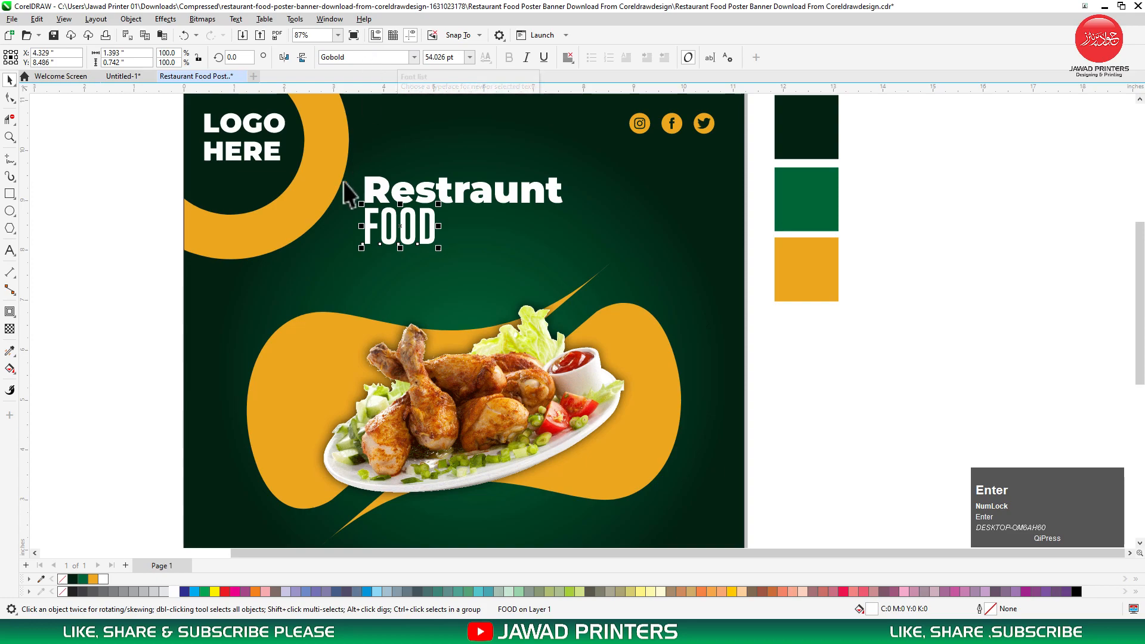
pyautogui.moveTo(436, 244); pyautogui.dragTo(560, 293)
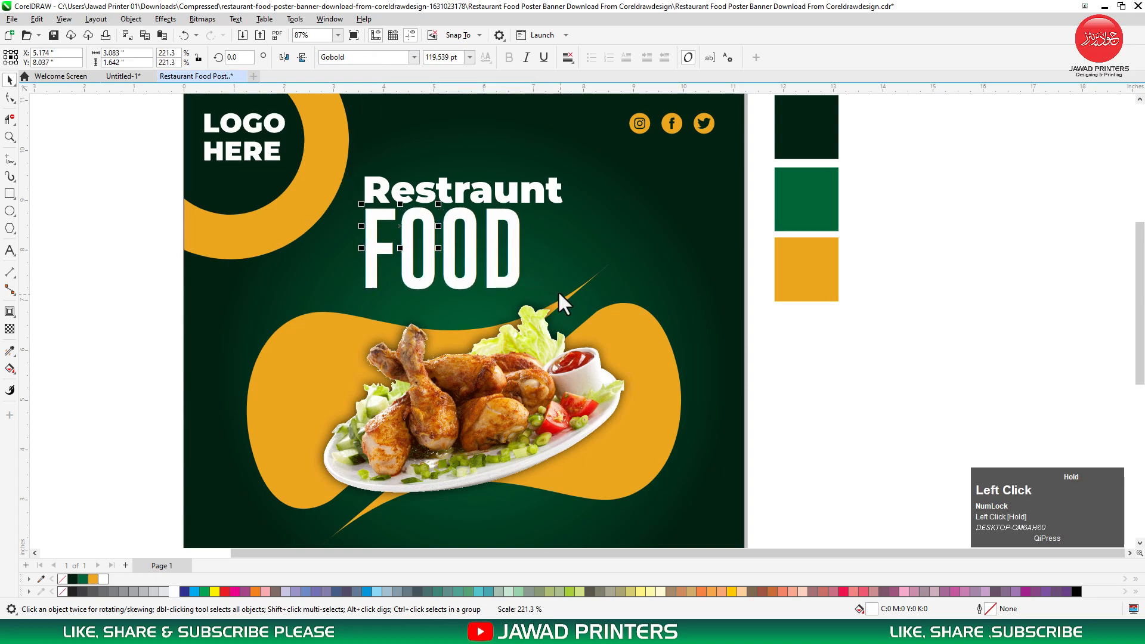
pyautogui.keyDown('shift'); pyautogui.click(659, 267); pyautogui.keyUp('shift')
pyautogui.press('c')
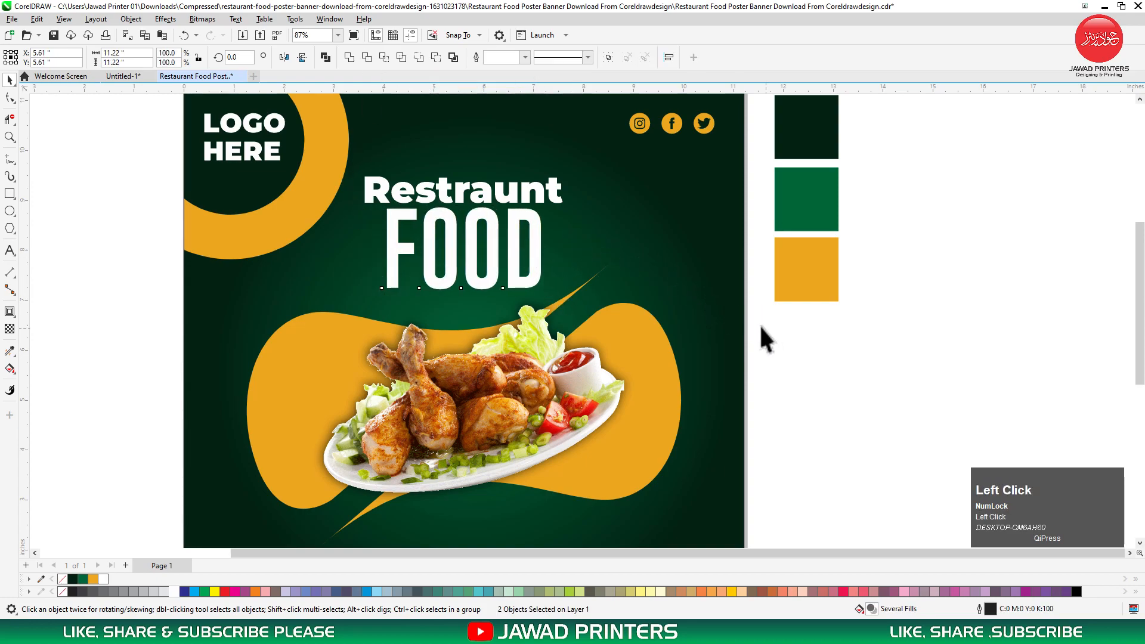
pyautogui.click(761, 326)
pyautogui.click(509, 202)
# Widen FOOD's letter spacing and re-centre it horizontally on the background.
pyautogui.click(533, 227)
pyautogui.click(10, 99)
pyautogui.moveTo(550, 295); pyautogui.dragTo(591, 293)
pyautogui.press('space')
pyautogui.keyDown('shift'); pyautogui.click(625, 224); pyautogui.keyUp('shift')
pyautogui.press('c')
pyautogui.click(843, 374)
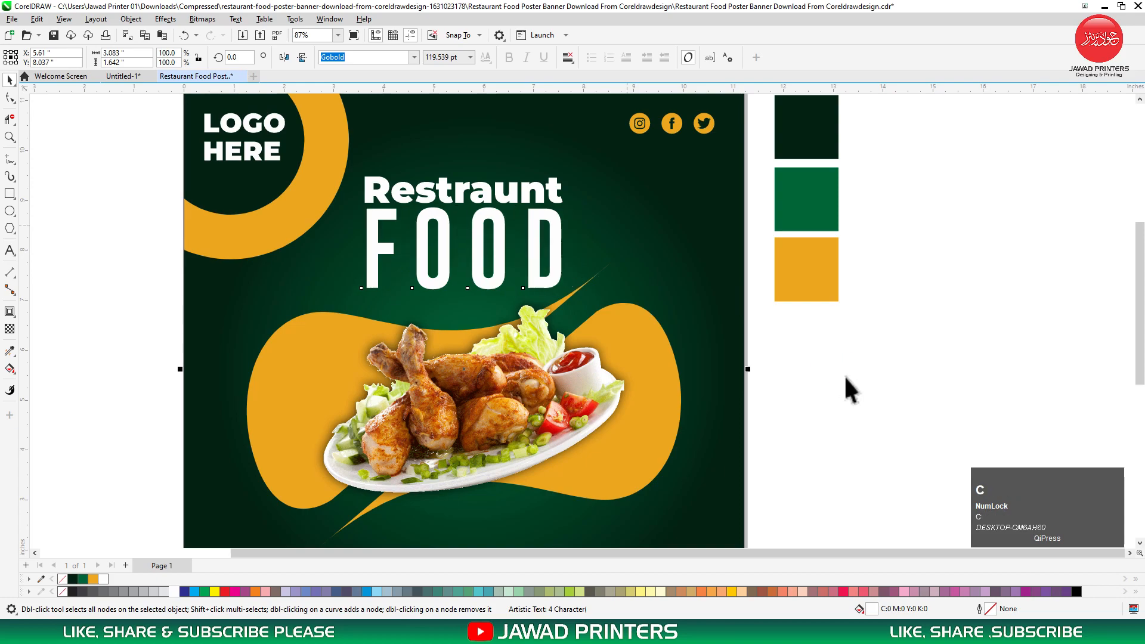
# Nudge the Restraunt headline slightly upward.
pyautogui.click(522, 192)
pyautogui.hotkey('ctrl', 'space')
pyautogui.moveTo(523, 188); pyautogui.dragTo(522, 182)
# Check the spelling suggestions for Restraunt and dismiss them.
pyautogui.click(485, 213)
pyautogui.press('F8')
pyautogui.hotkey('ctrl', 'space')
pyautogui.click(471, 186)
pyautogui.press('space')
pyautogui.click(471, 199)
pyautogui.rightClick(471, 198)
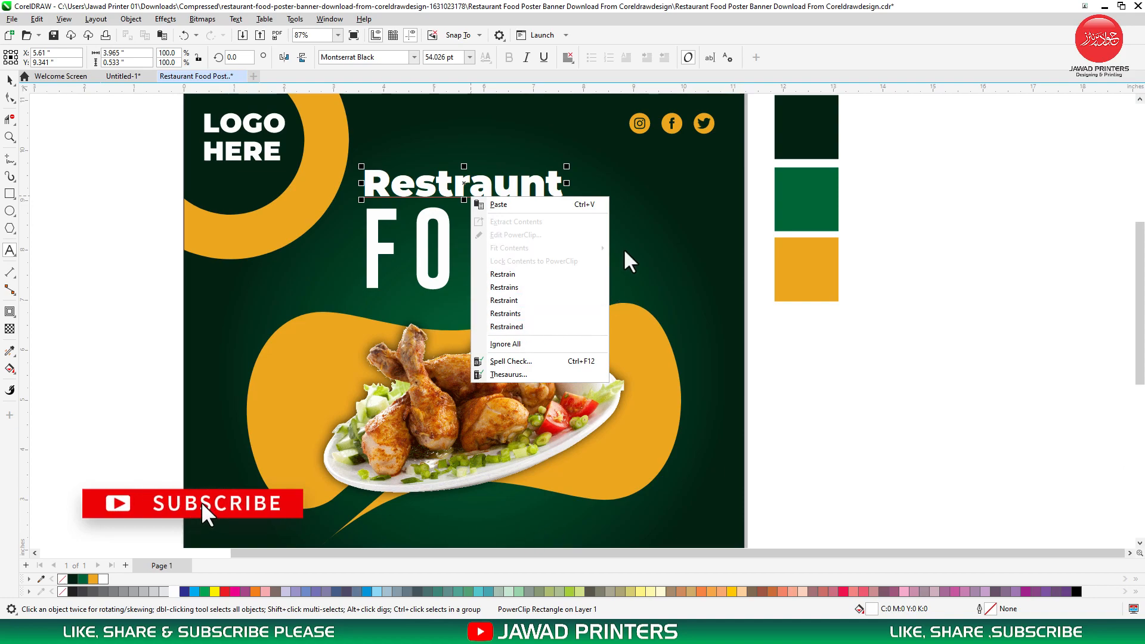
pyautogui.click(644, 210)
pyautogui.hotkey('ctrl', 'space')
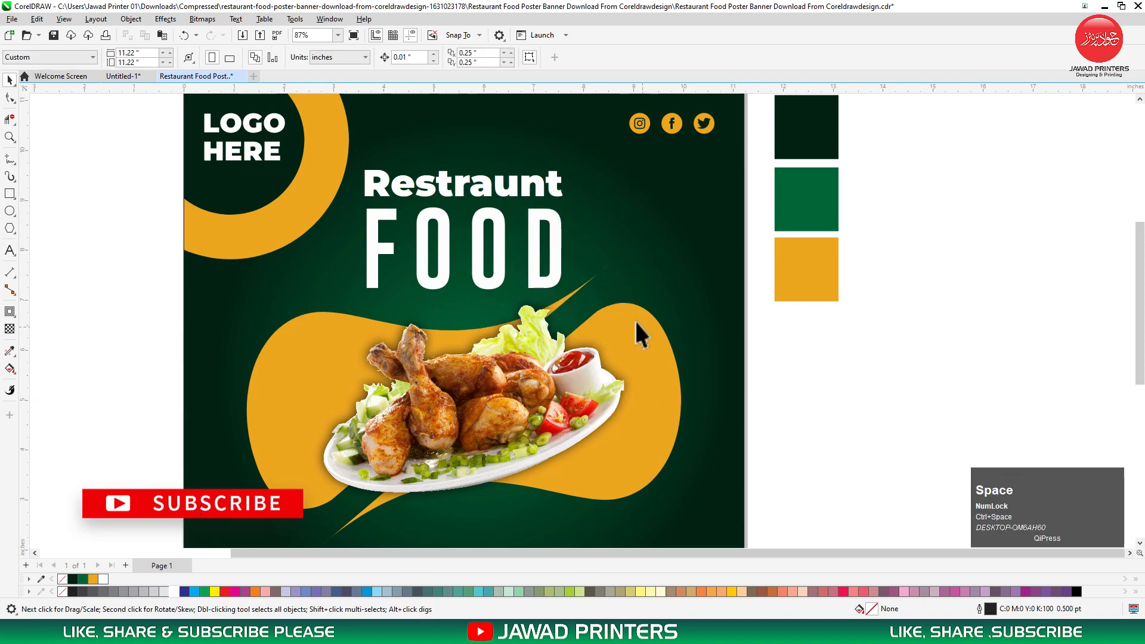
# Draw a tiny circle on the pasteboard beside the colour swatches.
pyautogui.keyDown('ctrl'); pyautogui.click(473, 243); pyautogui.keyUp('ctrl')
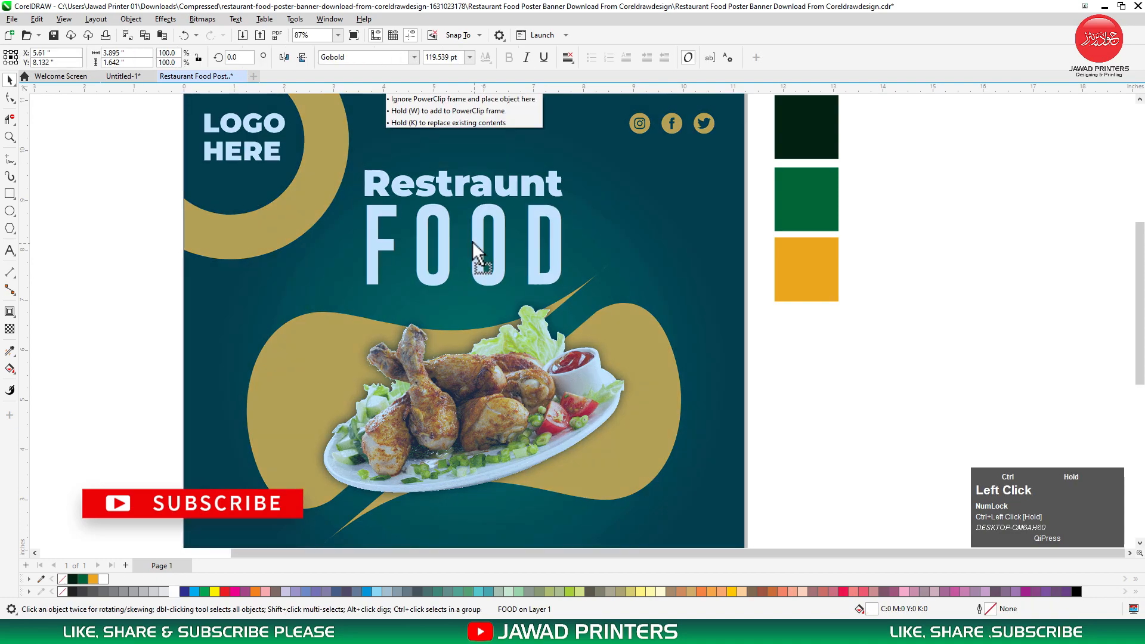
pyautogui.click(9, 210)
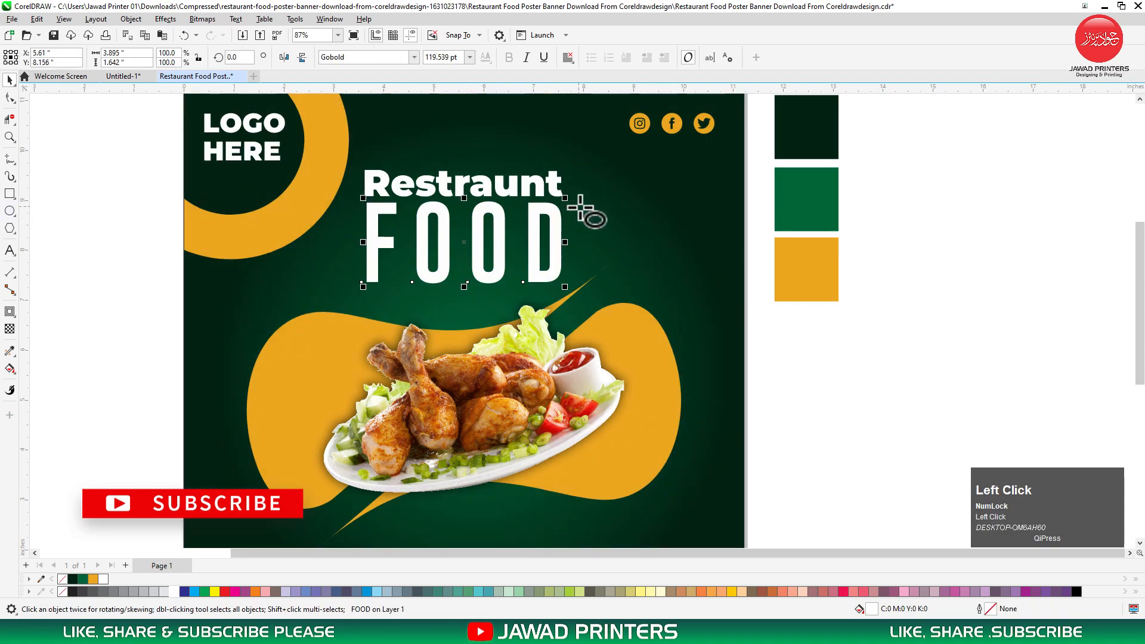
pyautogui.moveTo(861, 224); pyautogui.dragTo(883, 229)
pyautogui.hotkey('ctrl', 'space')
# Copy the small circle to the right twice to make a row of three.
pyautogui.rightClick(885, 229)
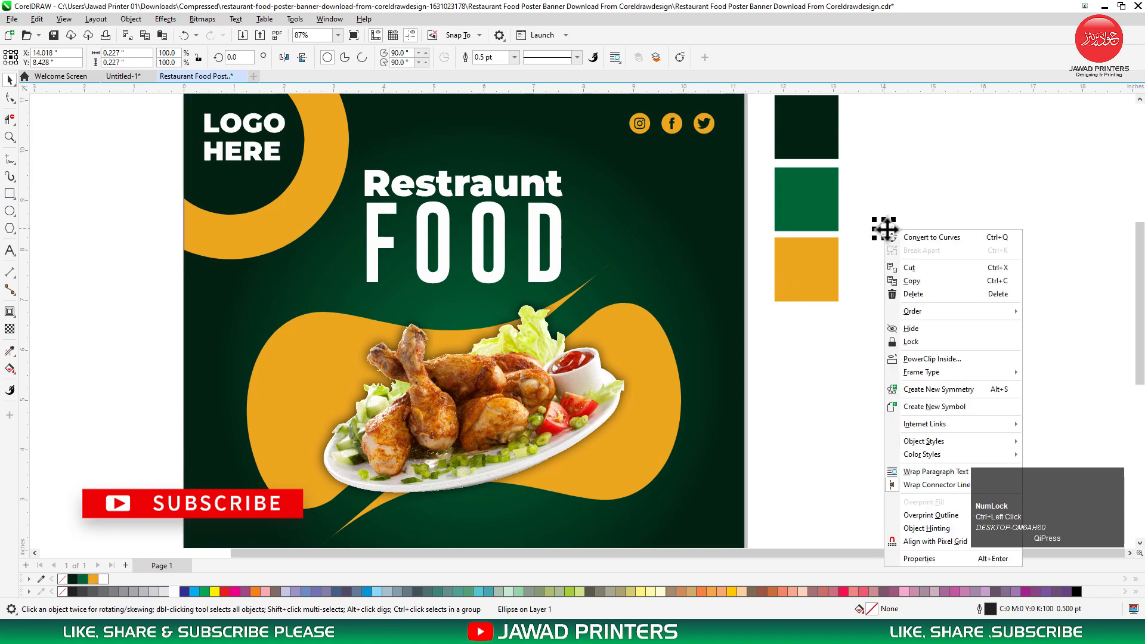
pyautogui.click(883, 229)
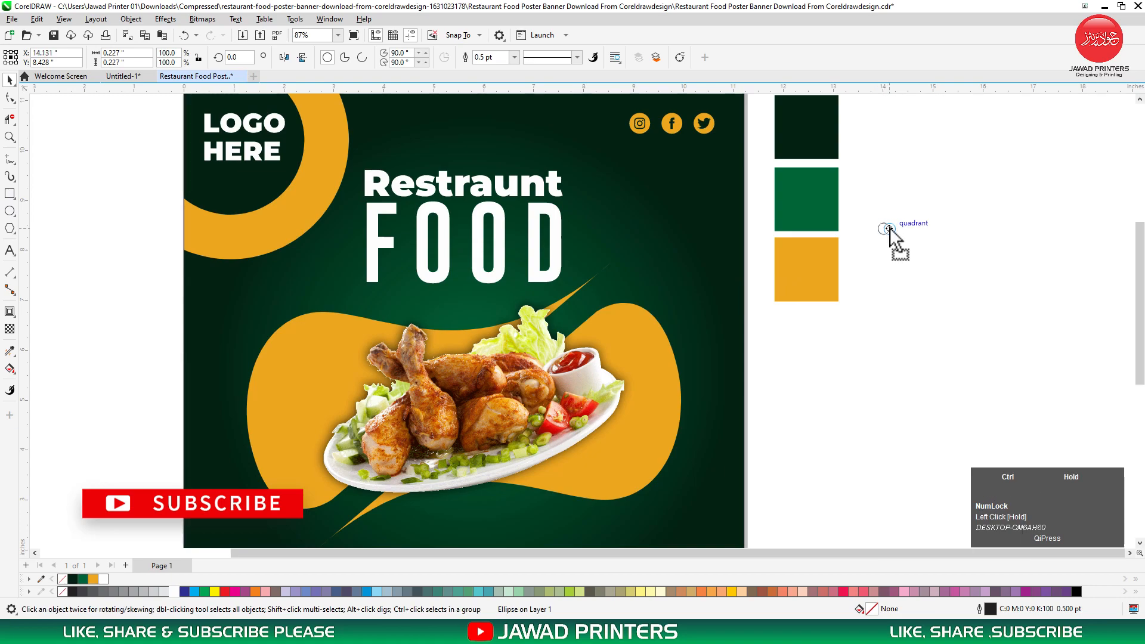
pyautogui.moveTo(898, 228); pyautogui.dragTo(903, 227)
pyautogui.rightClick(903, 228)
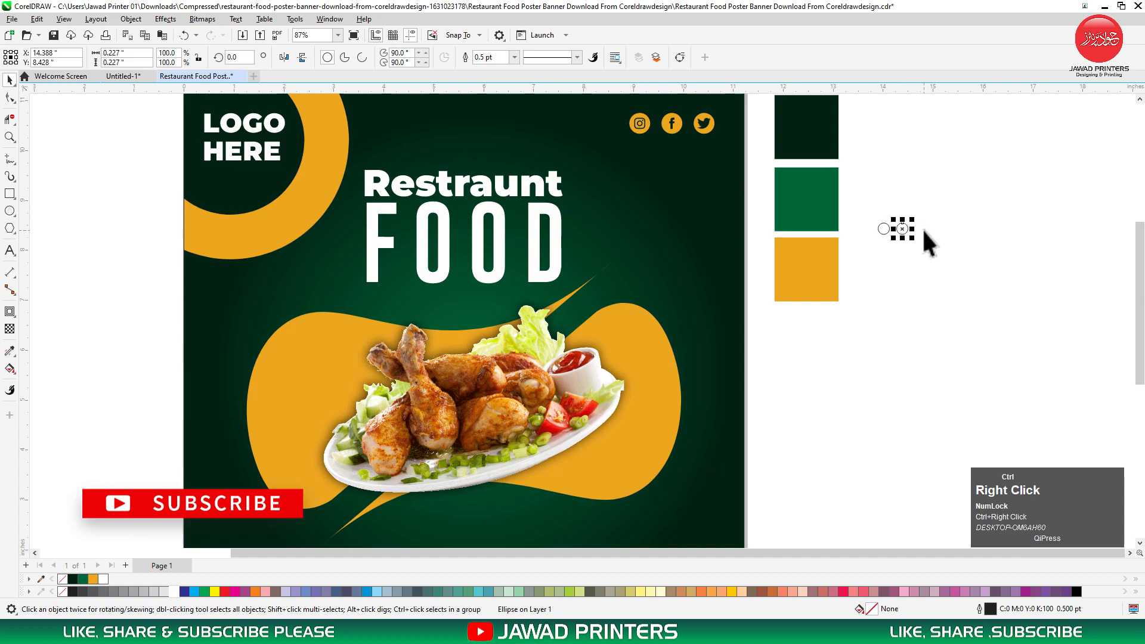
pyautogui.hotkey('ctrl', 'r')
# Duplicate the row of three circles downward twice to form a 3×3 grid.
pyautogui.moveTo(874, 210); pyautogui.dragTo(672, 187)
pyautogui.keyDown('ctrl'); pyautogui.rightClick(904, 244); pyautogui.keyUp('ctrl')
pyautogui.hotkey('ctrl', 'r')
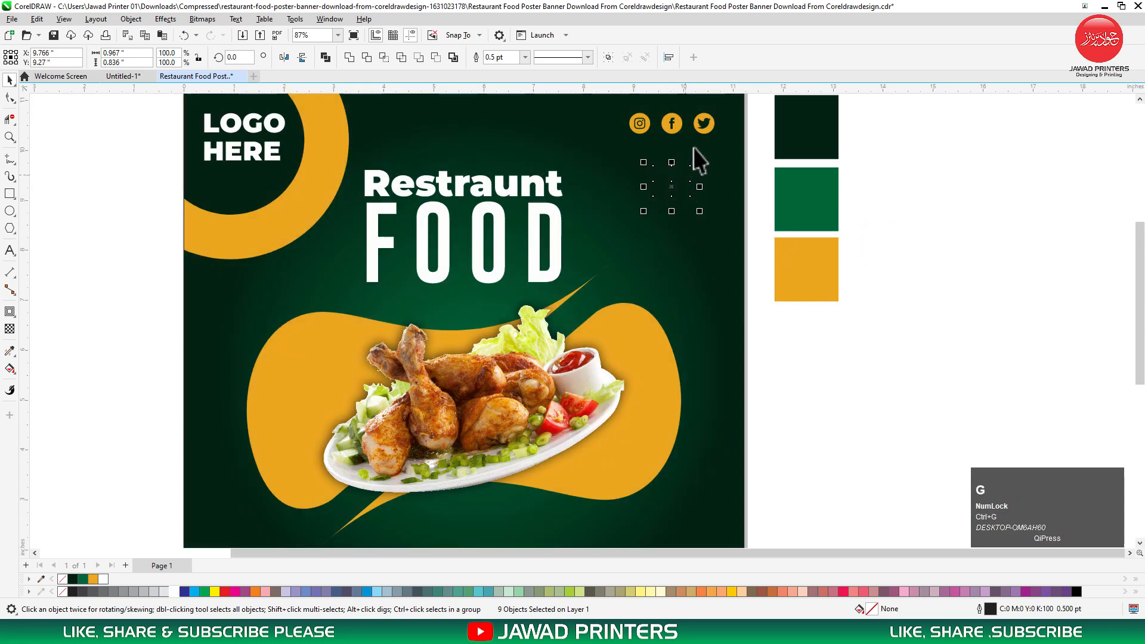
pyautogui.keyDown('shift'); pyautogui.click(705, 127); pyautogui.keyUp('shift')
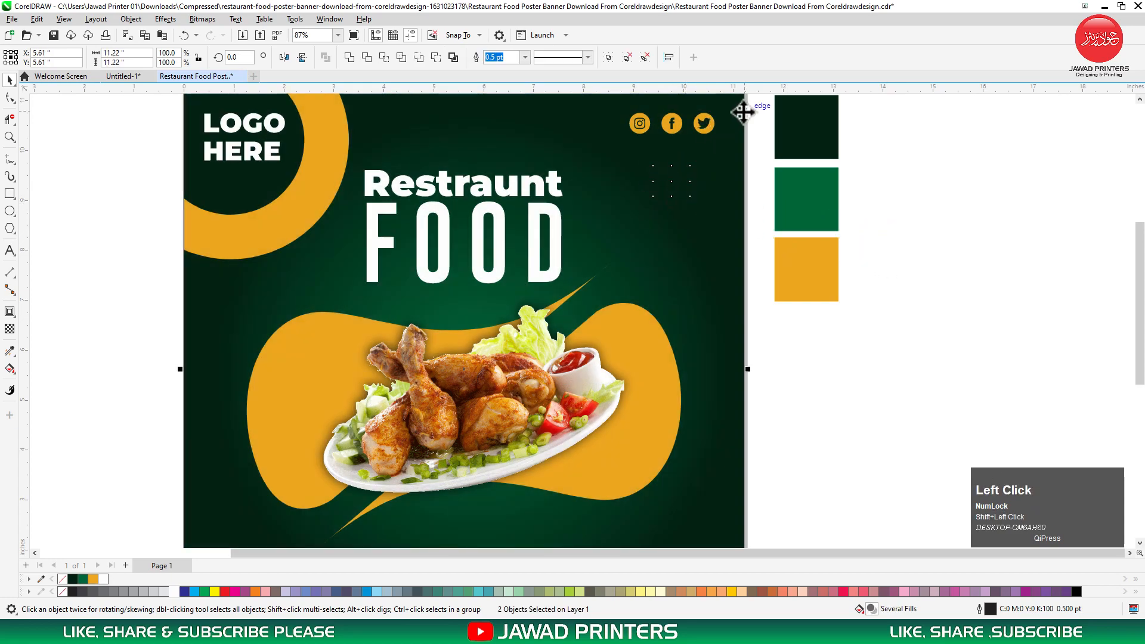
# Align the nine-dot group with the Twitter icon.
pyautogui.moveTo(750, 107); pyautogui.dragTo(632, 203)
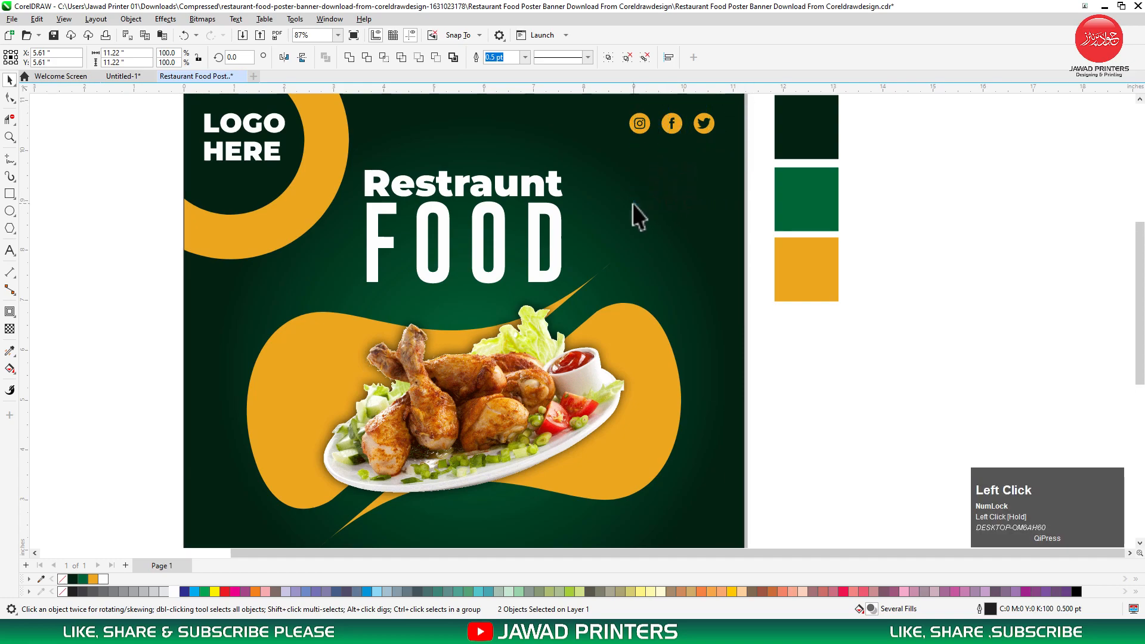
pyautogui.click(674, 185)
pyautogui.keyDown('shift'); pyautogui.click(705, 126); pyautogui.keyUp('shift')
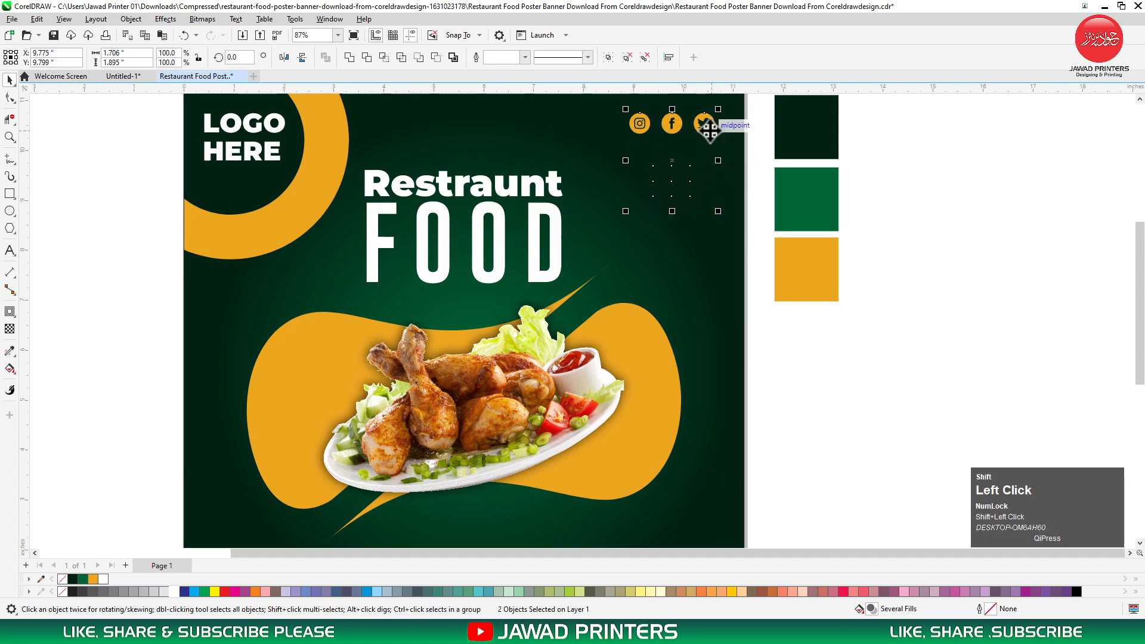
pyautogui.click(707, 176)
# Fill the dot group green and set its transparency to 68.
pyautogui.click(707, 178)
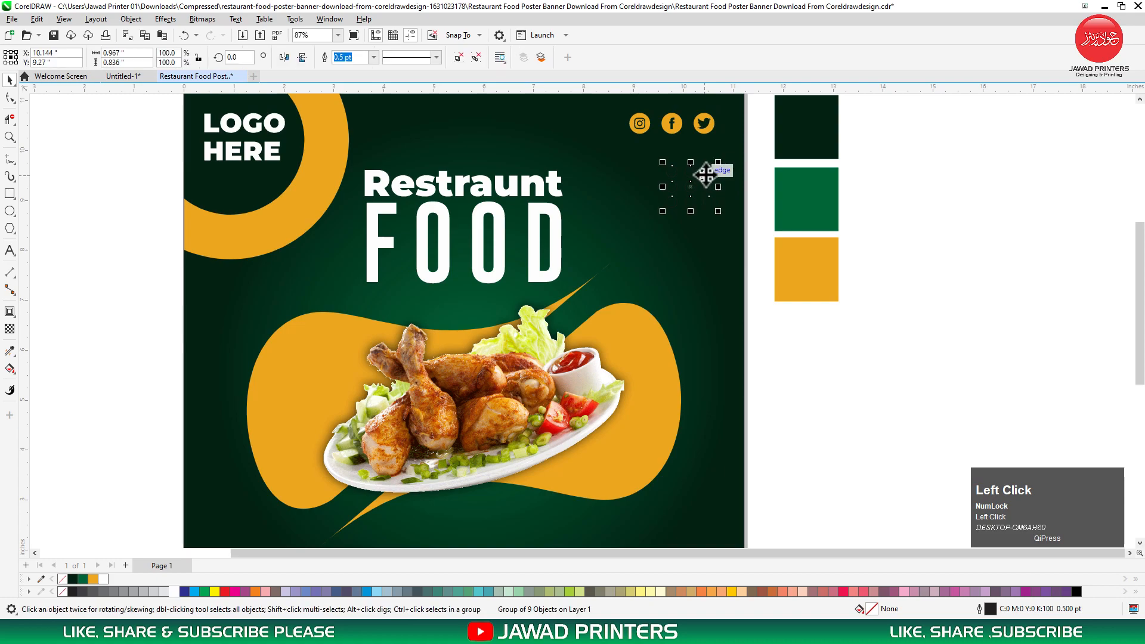
pyautogui.click(205, 591)
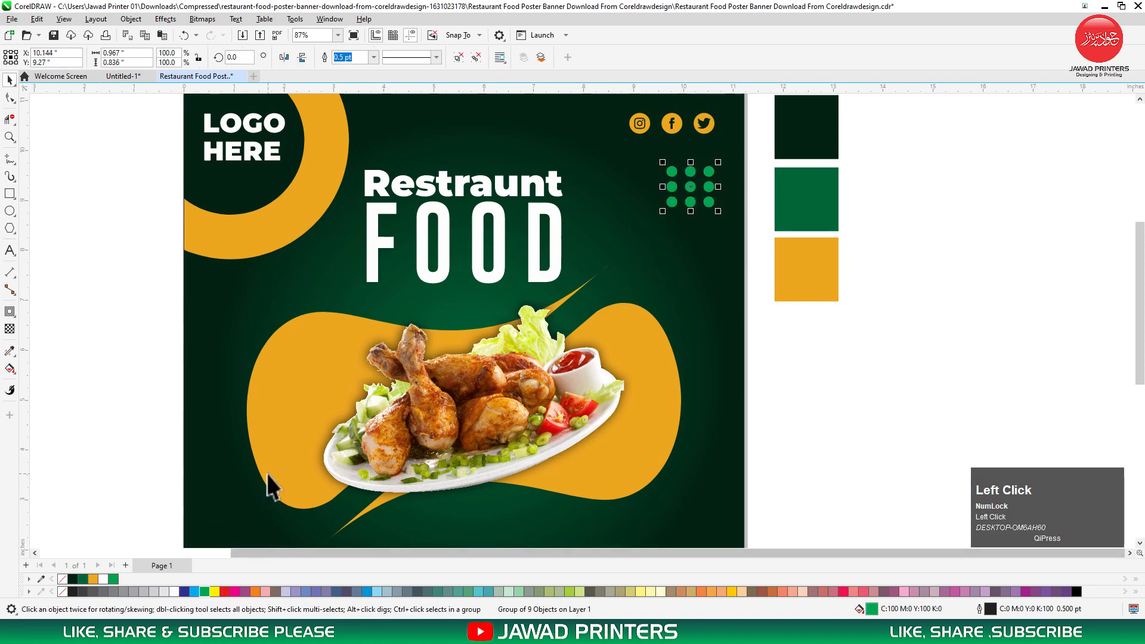
pyautogui.click(9, 328)
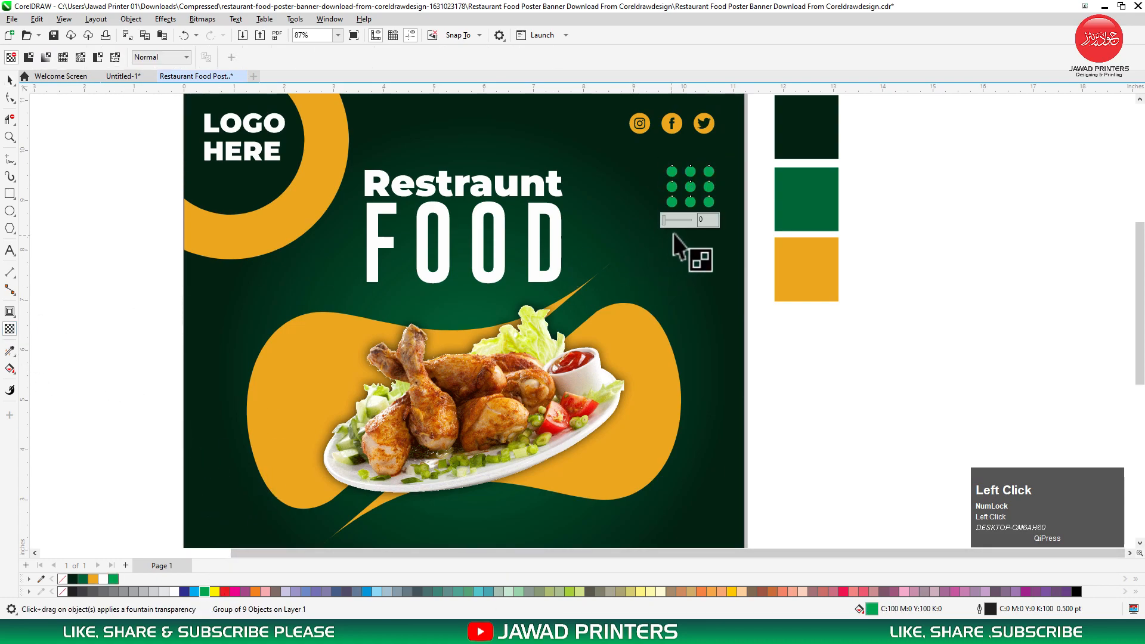
pyautogui.moveTo(676, 219); pyautogui.dragTo(683, 216)
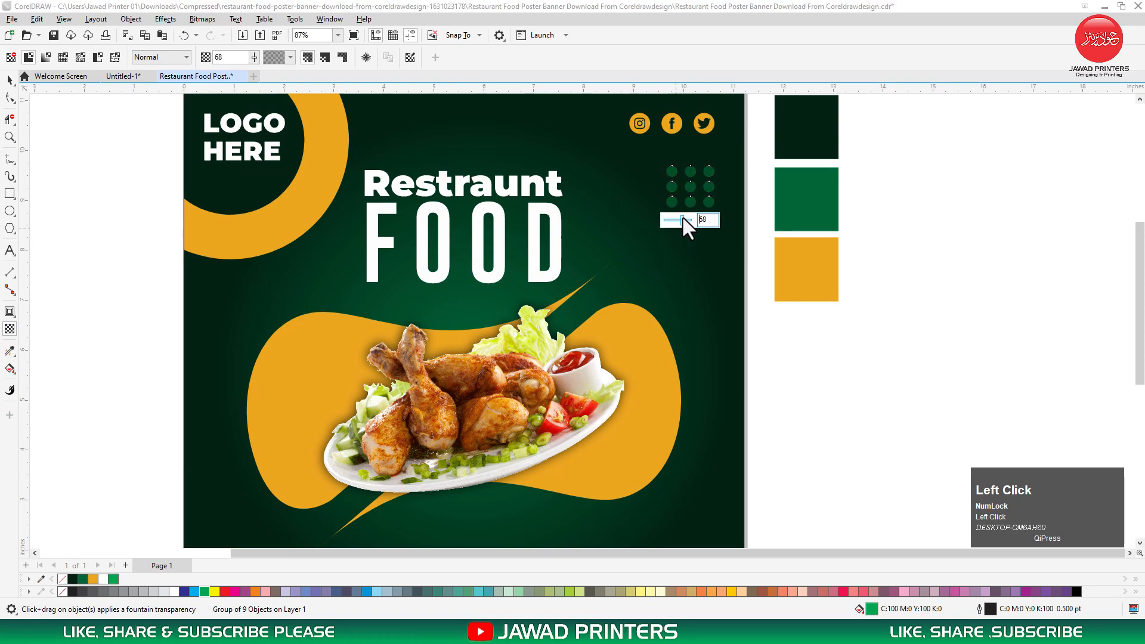
pyautogui.press('space')
# Enlarge the dot group and drop a copy at the poster's lower left.
pyautogui.click(706, 179)
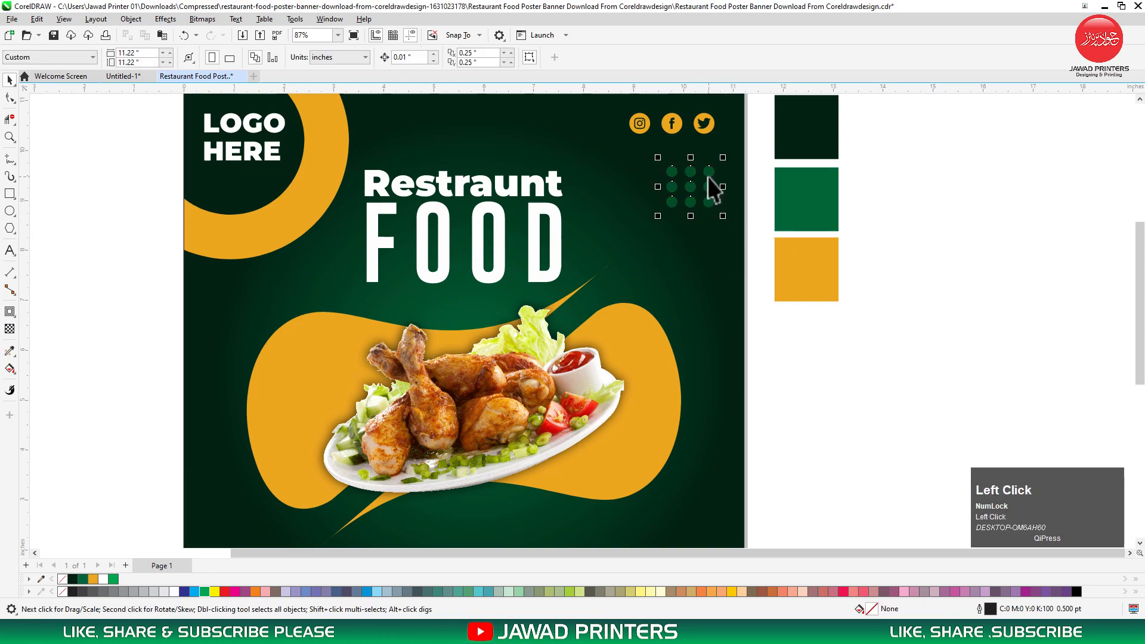
pyautogui.moveTo(662, 162); pyautogui.dragTo(234, 513)
pyautogui.rightClick(234, 513)
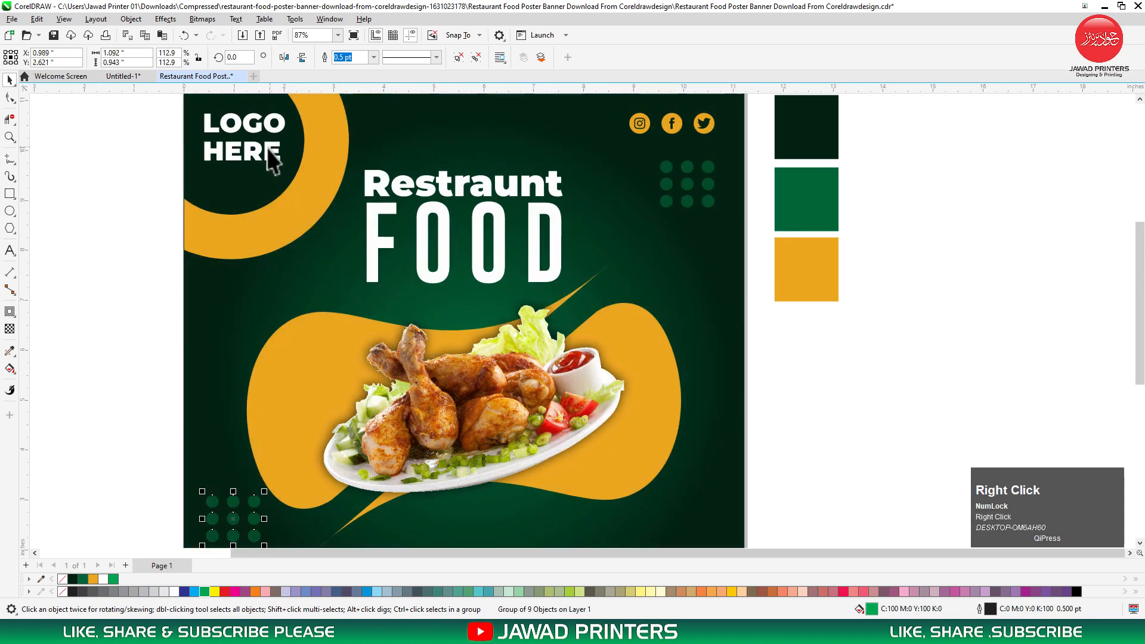
# Draw a rectangle below the food plate and move it lower on the poster.
pyautogui.keyDown('shift'); pyautogui.click(254, 154); pyautogui.keyUp('shift')
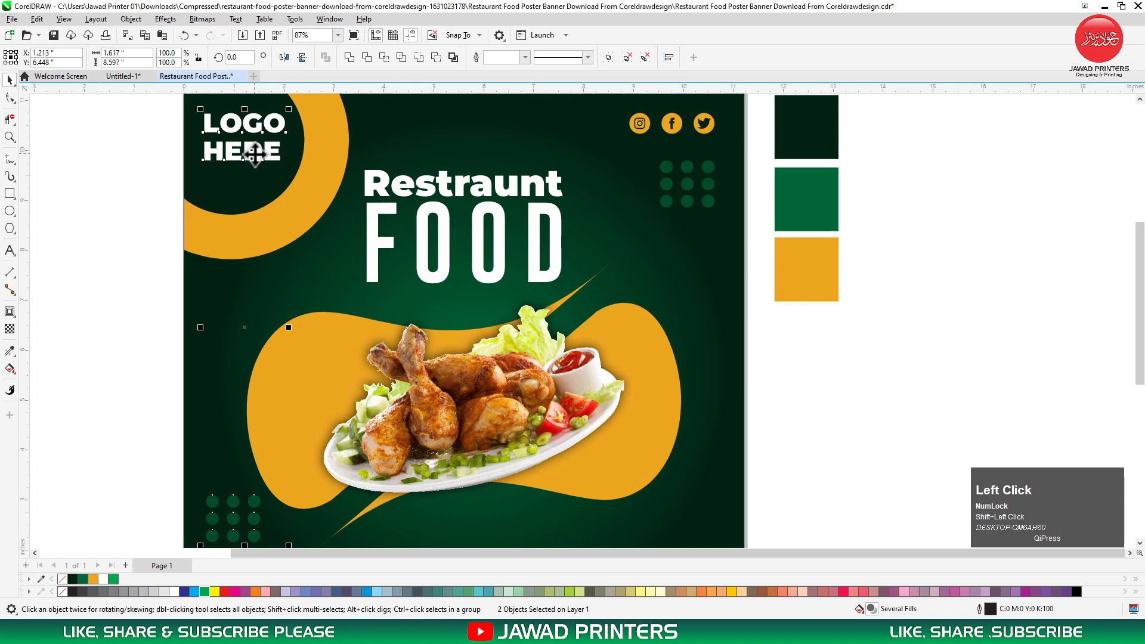
pyautogui.click(149, 289)
pyautogui.press('F3')
pyautogui.press('F2')
pyautogui.moveTo(525, 164); pyautogui.dragTo(163, 494)
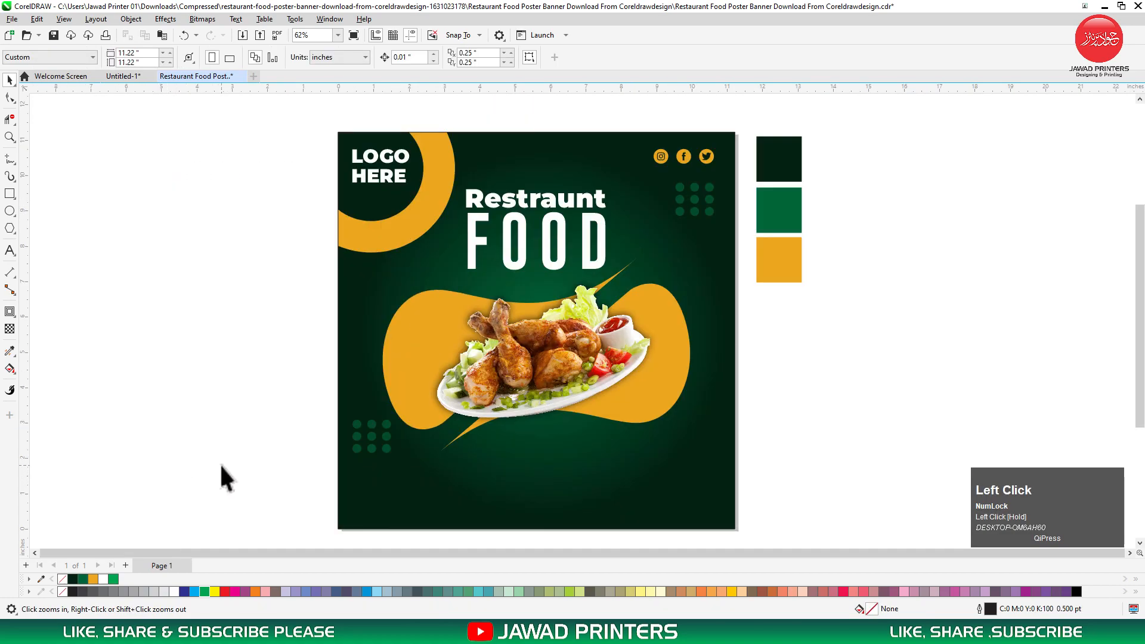
pyautogui.click(10, 194)
pyautogui.moveTo(496, 425); pyautogui.dragTo(620, 461)
pyautogui.press('space')
pyautogui.keyDown('shift'); pyautogui.click(649, 455); pyautogui.keyUp('shift')
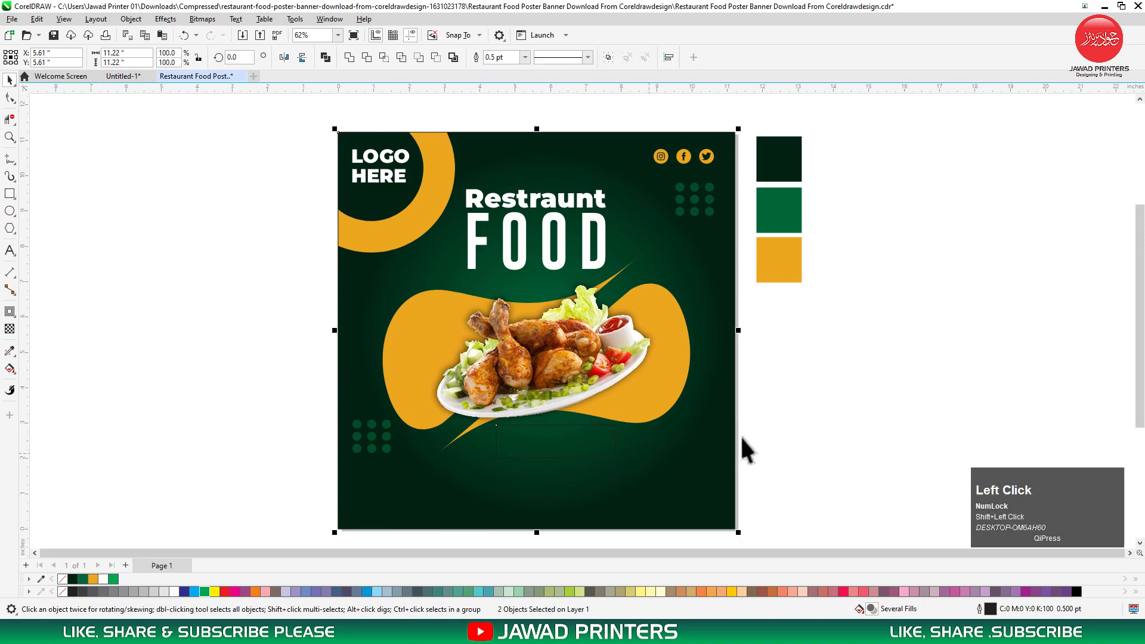
pyautogui.click(566, 441)
pyautogui.keyDown('ctrl'); pyautogui.moveTo(549, 439); pyautogui.dragTo(553, 471); pyautogui.keyUp('ctrl')
# Move the food photo, orange shape and lower-left dot grid further down.
pyautogui.click(579, 394)
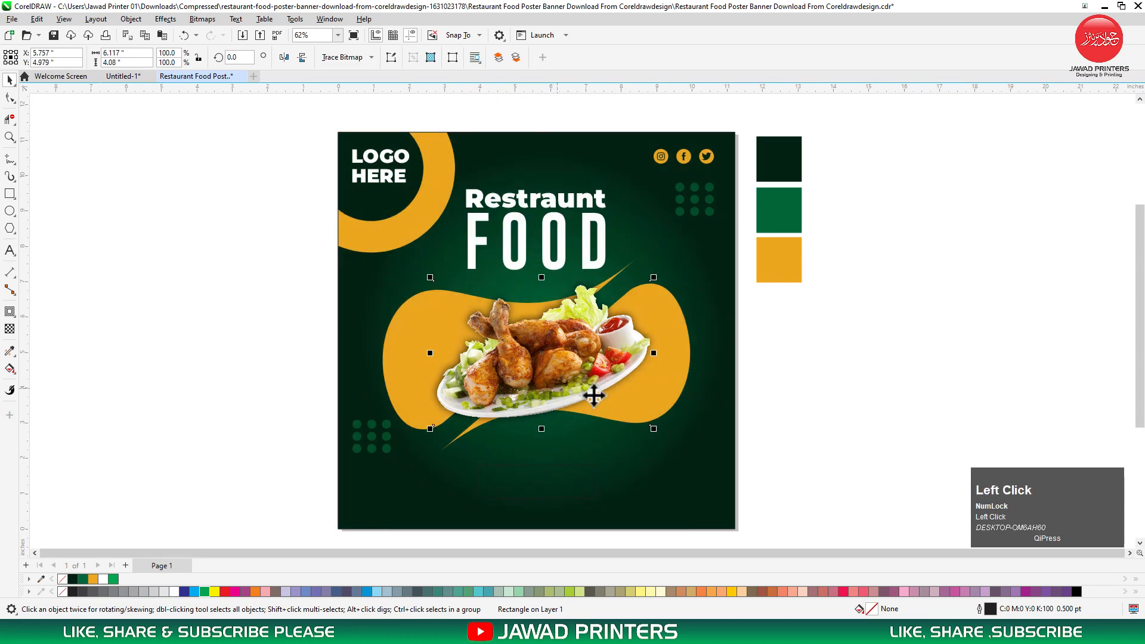
pyautogui.keyDown('shift'); pyautogui.click(670, 380); pyautogui.keyUp('shift')
pyautogui.keyDown('ctrl'); pyautogui.moveTo(670, 378); pyautogui.dragTo(668, 399); pyautogui.keyUp('ctrl')
pyautogui.click(377, 429)
pyautogui.click(373, 429)
pyautogui.keyDown('ctrl'); pyautogui.click(373, 427); pyautogui.keyUp('ctrl')
pyautogui.hotkey('ctrl', 'space')
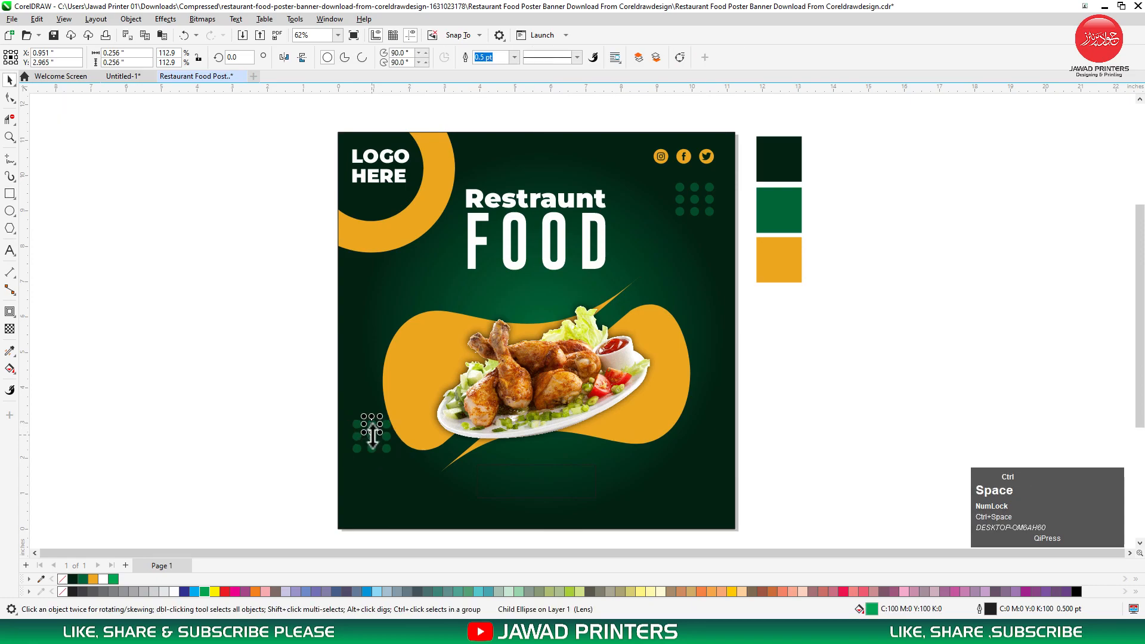
pyautogui.moveTo(373, 435); pyautogui.dragTo(372, 452)
# Fill the new rectangle below the food white.
pyautogui.click(531, 474)
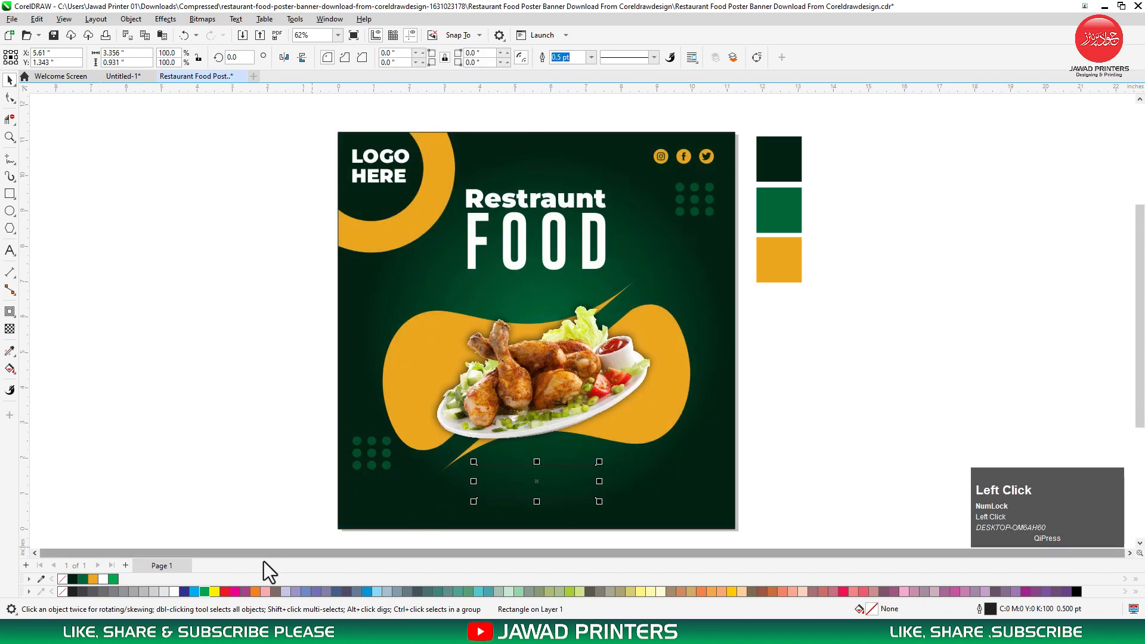
pyautogui.click(173, 592)
pyautogui.keyDown('shift'); pyautogui.click(619, 496); pyautogui.keyUp('shift')
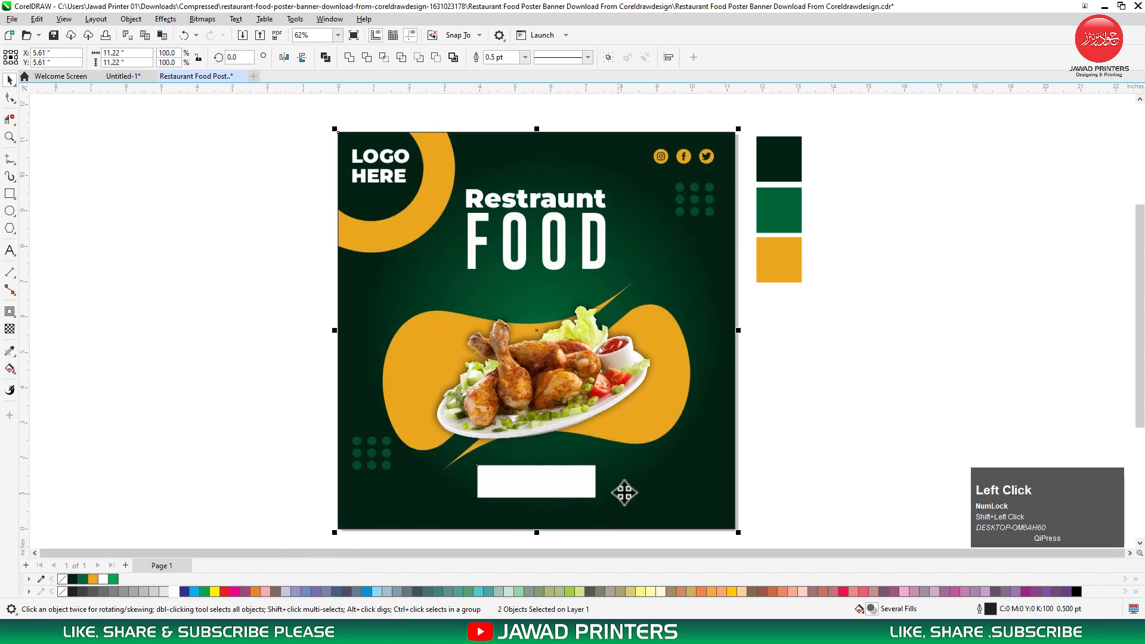
# Centre the chicken plate image horizontally on the poster.
pyautogui.click(578, 402)
pyautogui.keyDown('shift'); pyautogui.click(693, 492); pyautogui.keyUp('shift')
pyautogui.press('c')
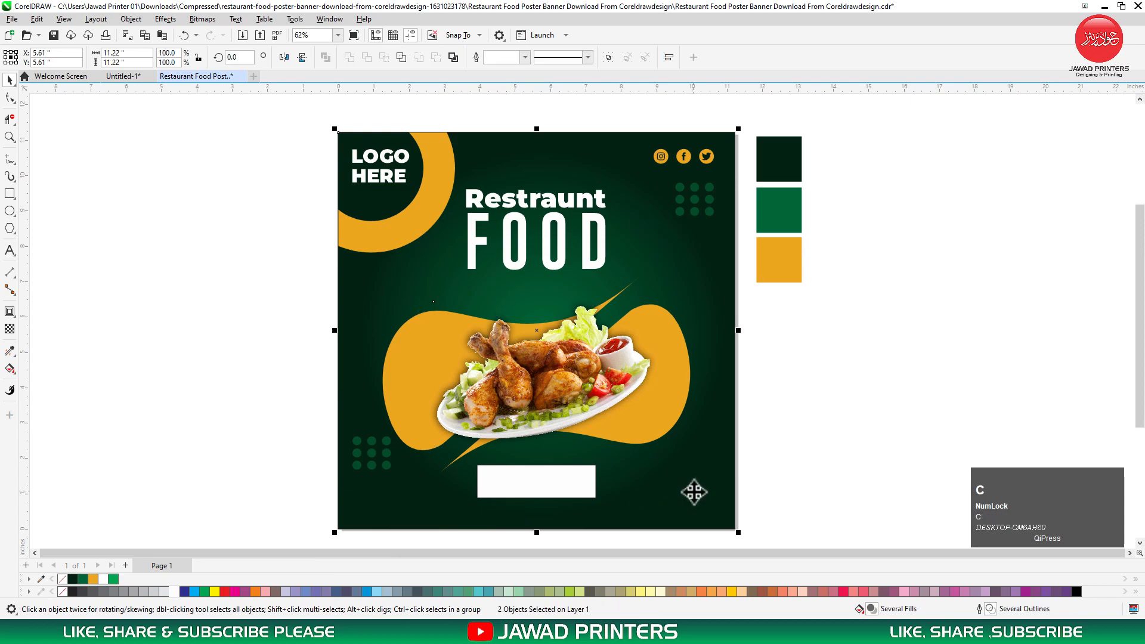
pyautogui.click(595, 488)
# Copy the LOGO HERE text beside the white box and retype it as ORDER NOW.
pyautogui.click(534, 484)
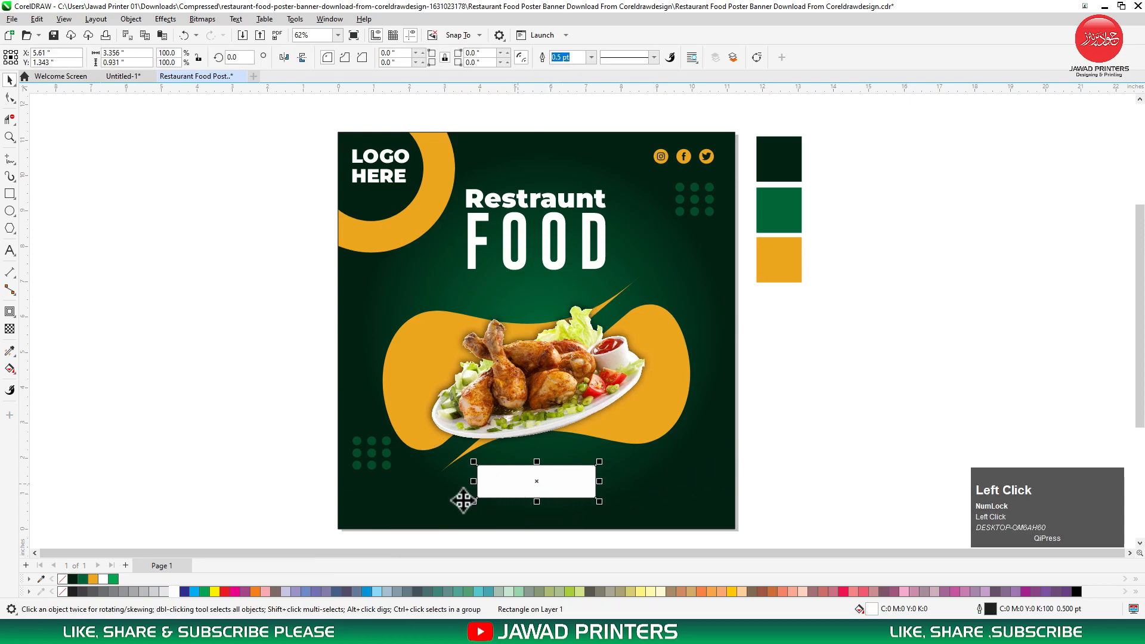
pyautogui.click(401, 172)
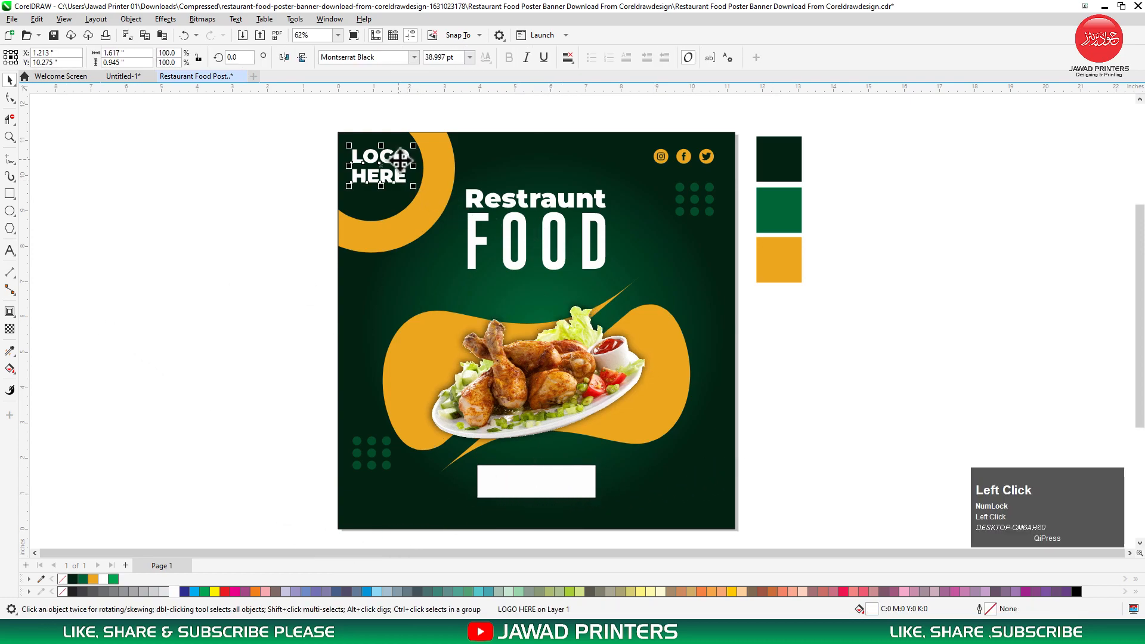
pyautogui.moveTo(453, 233); pyautogui.dragTo(684, 482)
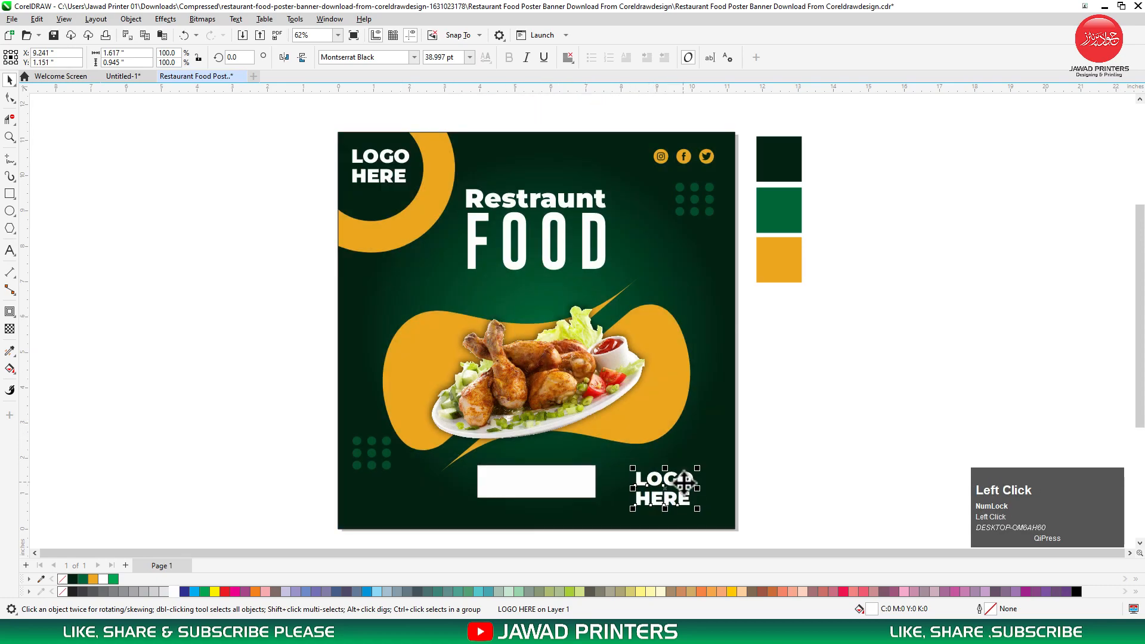
pyautogui.hotkey('ctrl', 'a')
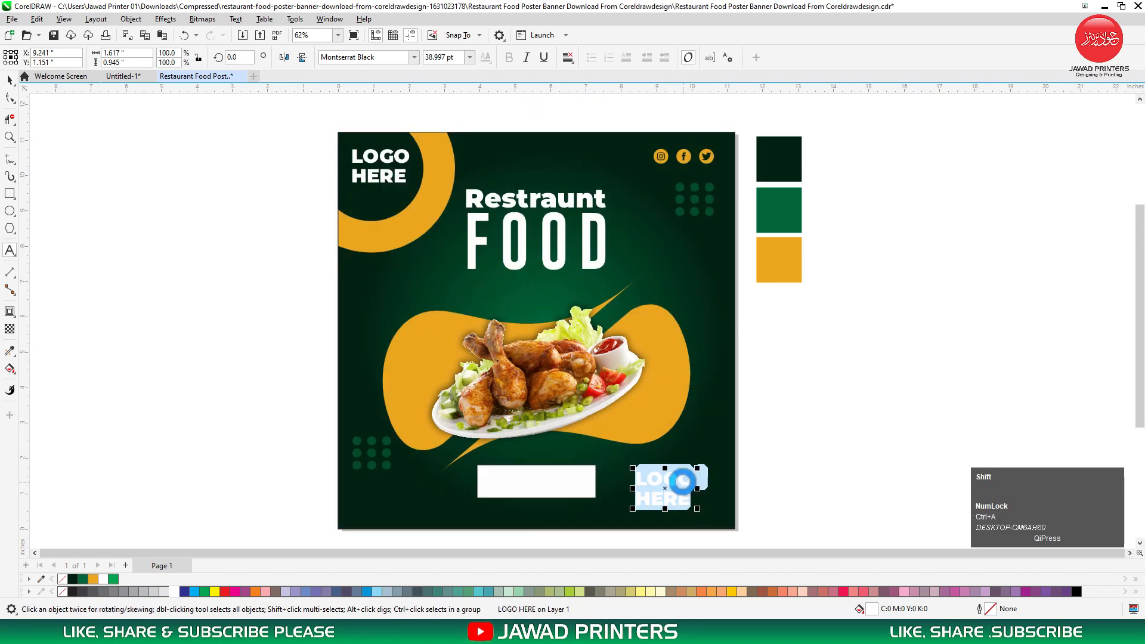
pyautogui.write('ORDER NOW')
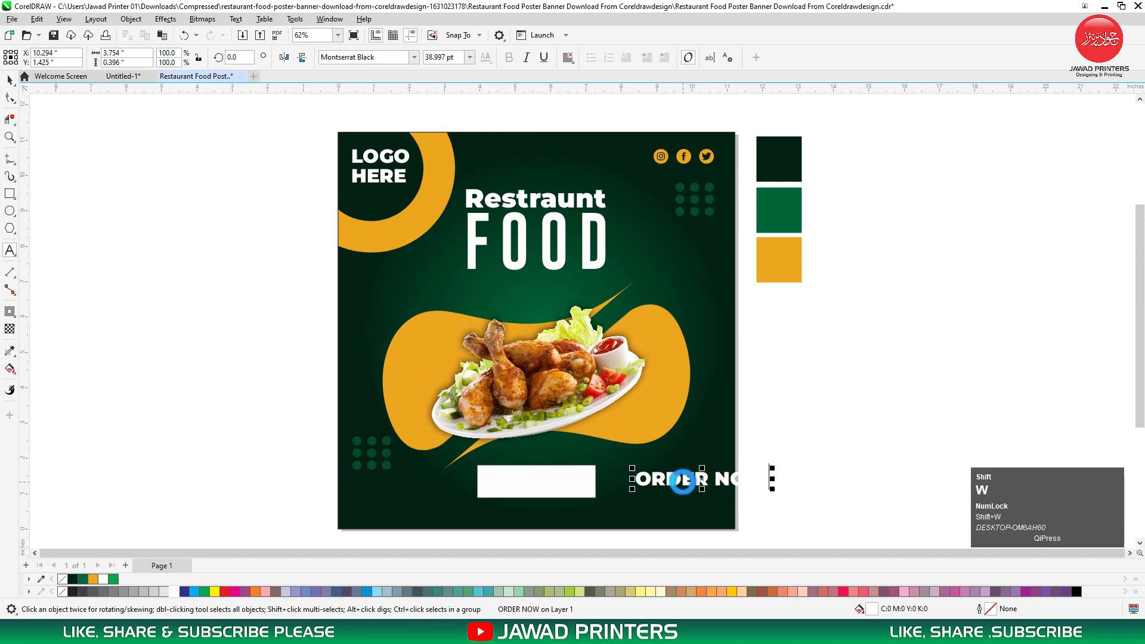
pyautogui.hotkey('ctrl', 'space')
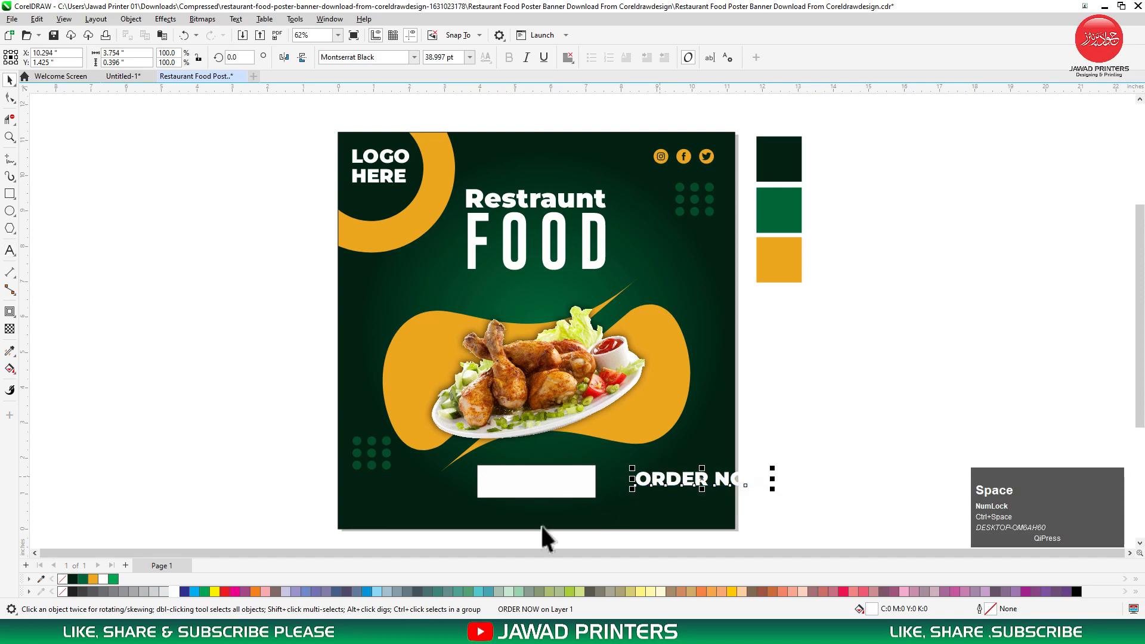
# Colour ORDER NOW green and centre it horizontally and vertically on the white box.
pyautogui.click(203, 592)
pyautogui.keyDown('shift'); pyautogui.click(570, 478); pyautogui.keyUp('shift')
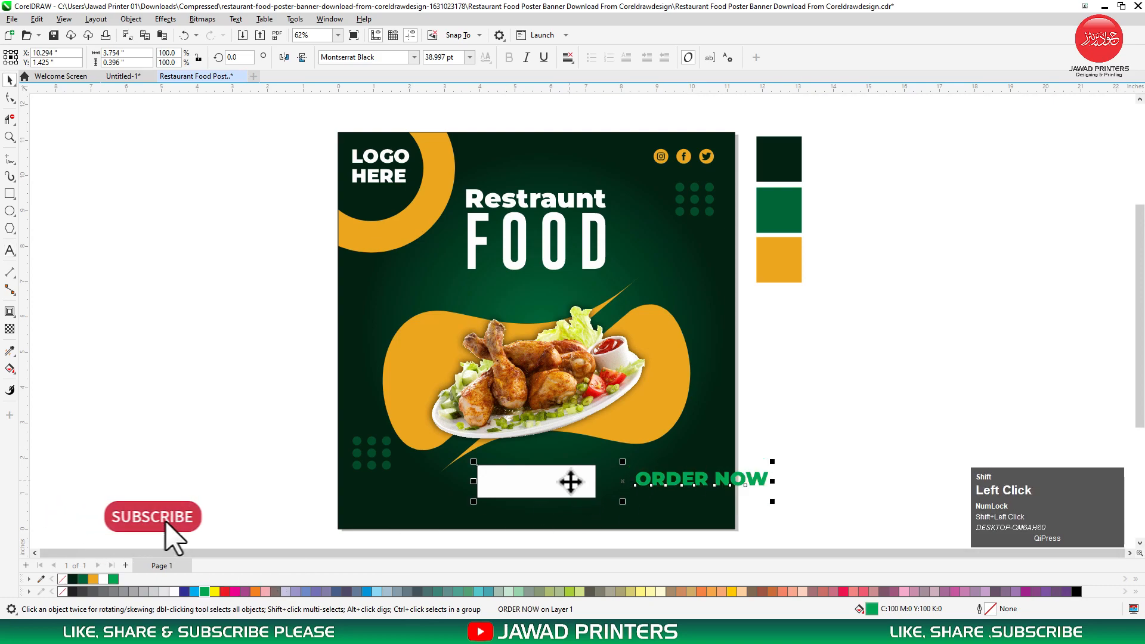
pyautogui.press('c')
pyautogui.press('e')
pyautogui.click(771, 450)
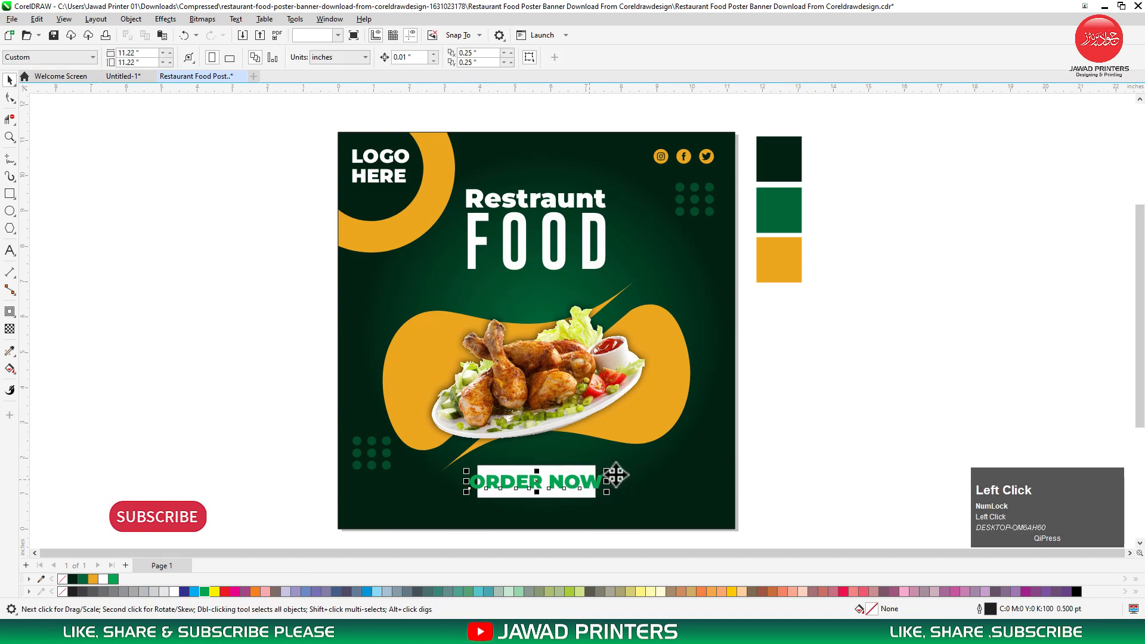
# Resize the ORDER NOW text to fill the box and group it with the box.
pyautogui.moveTo(606, 471); pyautogui.dragTo(587, 473)
pyautogui.press('F2')
pyautogui.moveTo(767, 423); pyautogui.dragTo(449, 526)
pyautogui.moveTo(503, 376); pyautogui.dragTo(519, 393)
pyautogui.keyDown('shift'); pyautogui.click(500, 394); pyautogui.keyUp('shift')
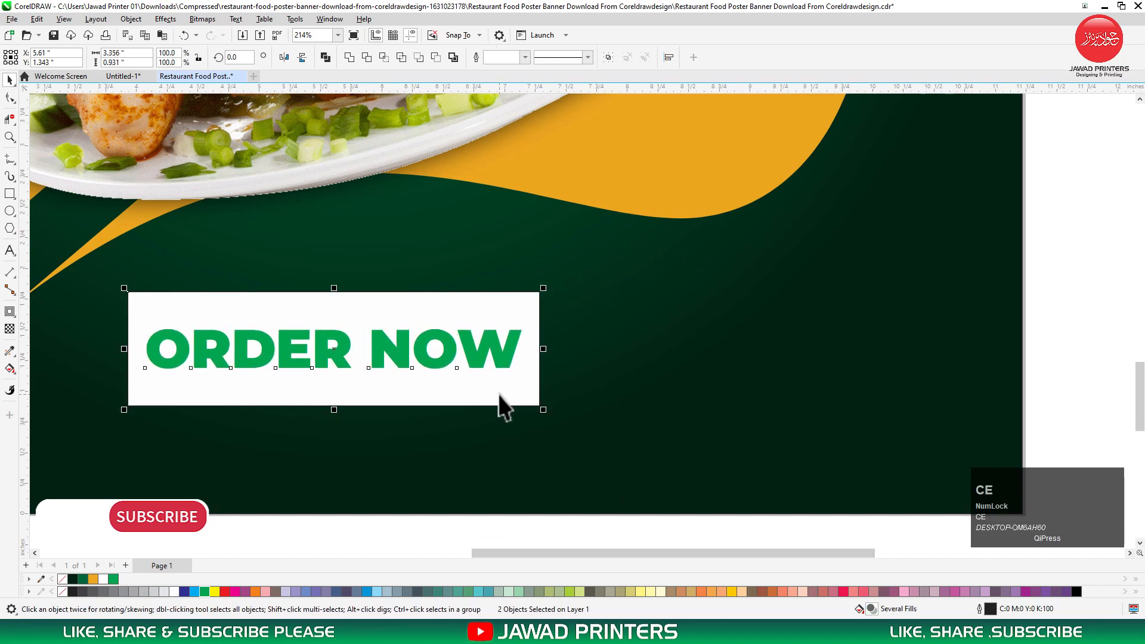
pyautogui.hotkey('ctrl', 'g')
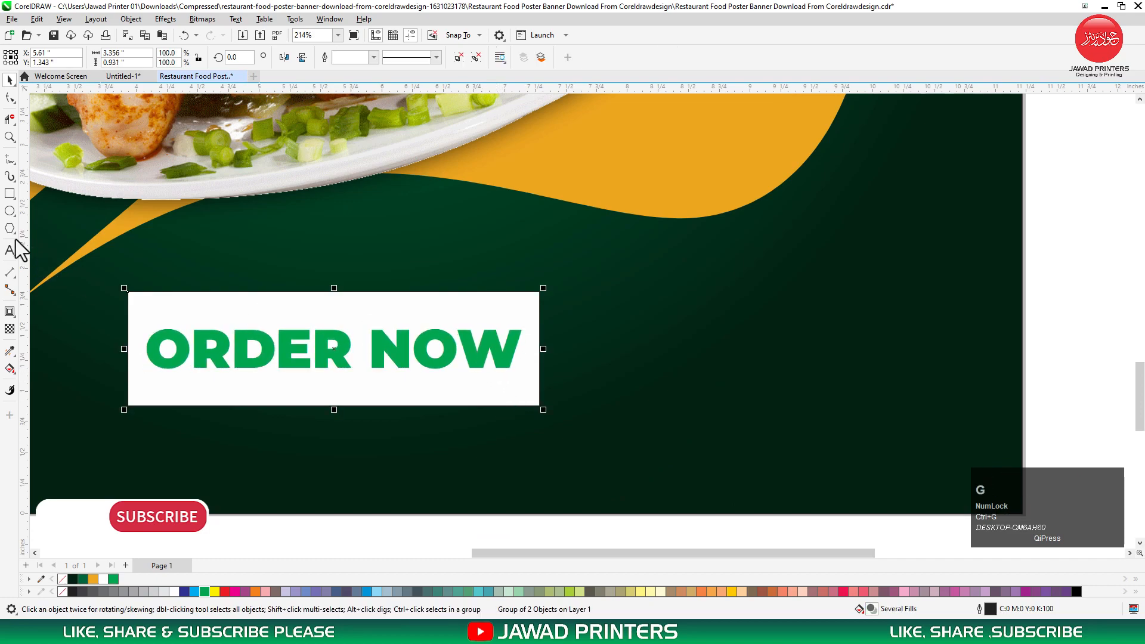
pyautogui.click(10, 157)
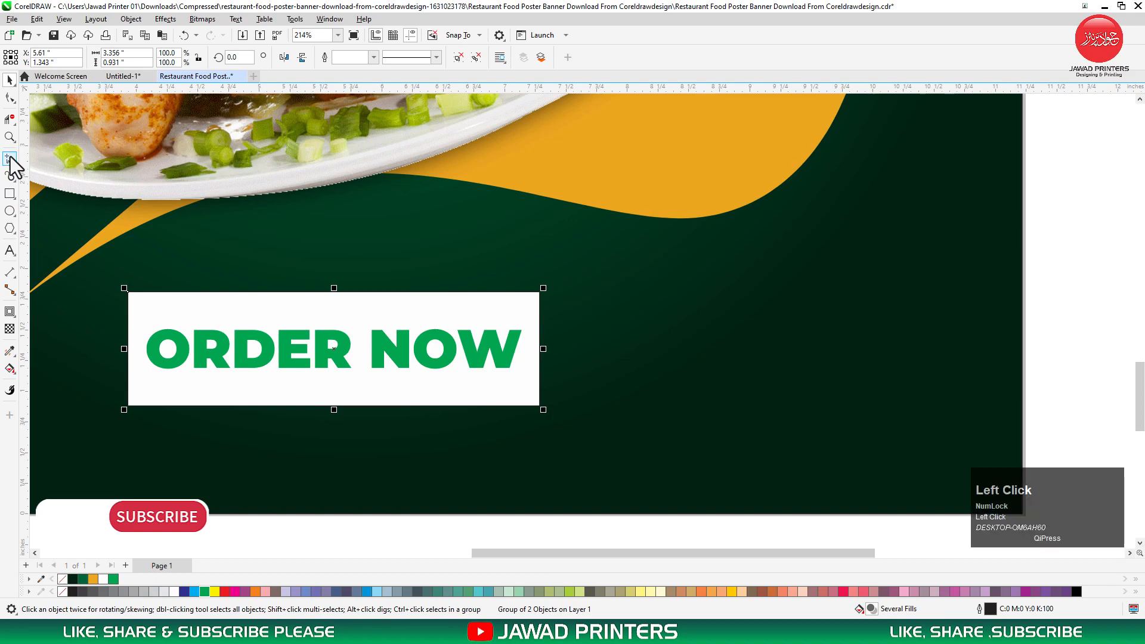
# Draw a chevron line right of the button and duplicate it into a row of four.
pyautogui.click(583, 307)
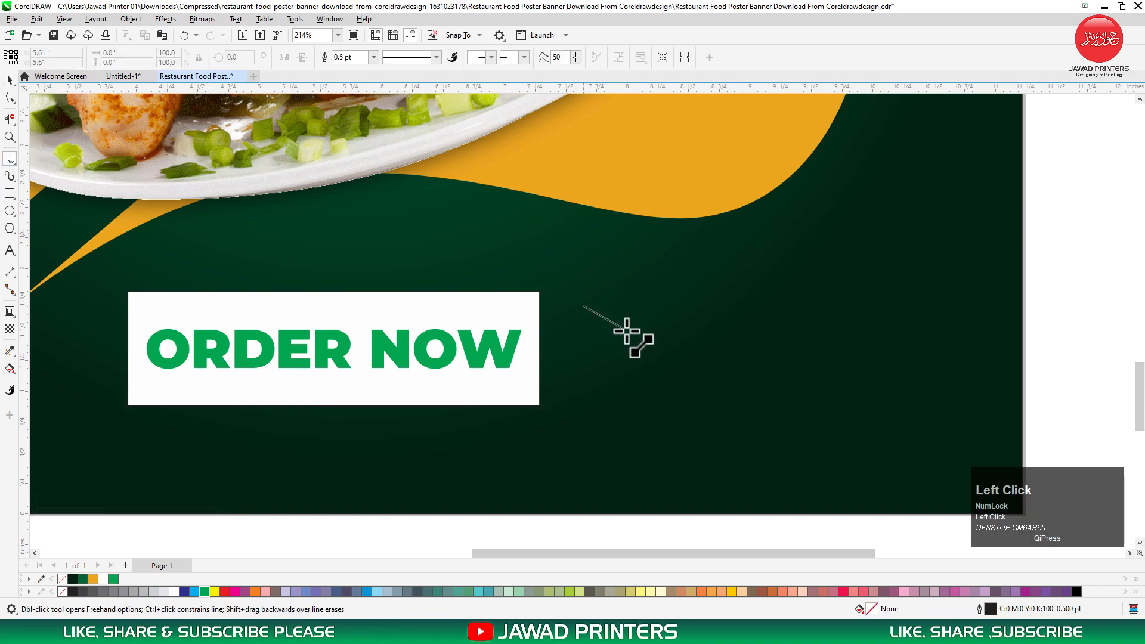
pyautogui.click(636, 337)
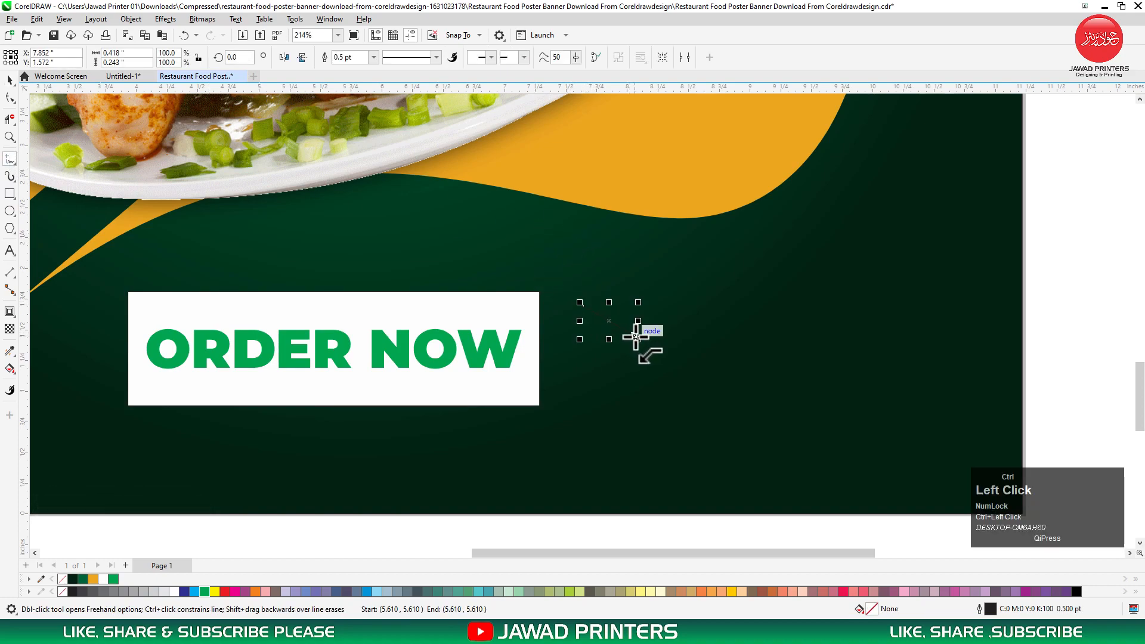
pyautogui.press('space')
pyautogui.moveTo(619, 342); pyautogui.dragTo(638, 343)
pyautogui.hotkey('ctrl', 'r')
pyautogui.hotkey('ctrl', 'r')
# Give the four chevrons a white outline 0.012 in wide.
pyautogui.moveTo(1111, 258); pyautogui.dragTo(550, 439)
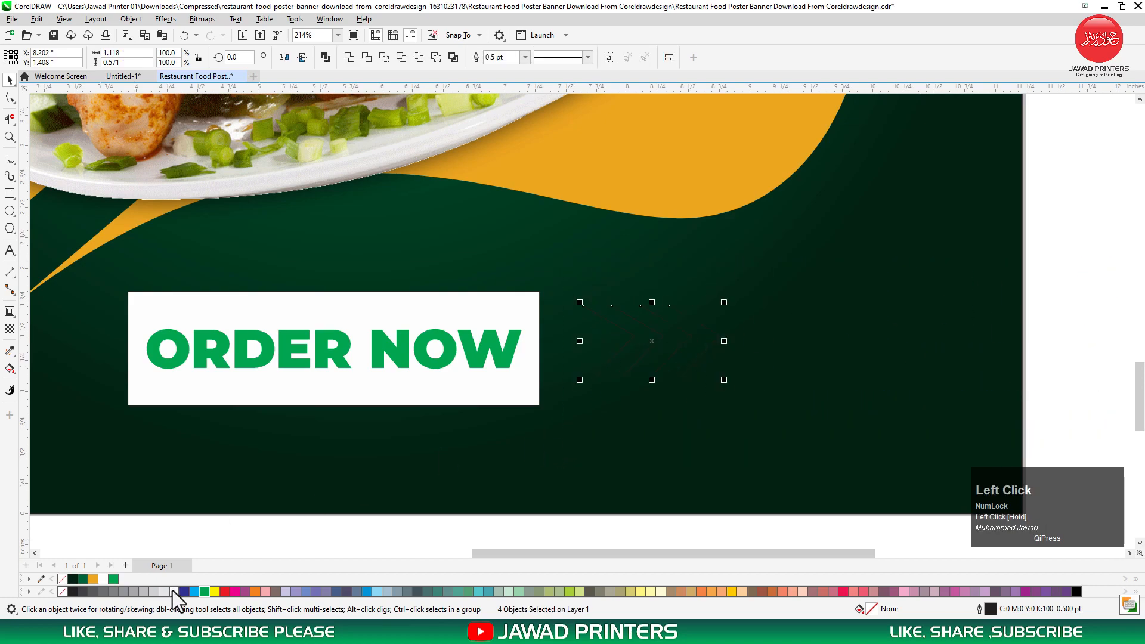
pyautogui.rightClick(173, 591)
pyautogui.press('F12')
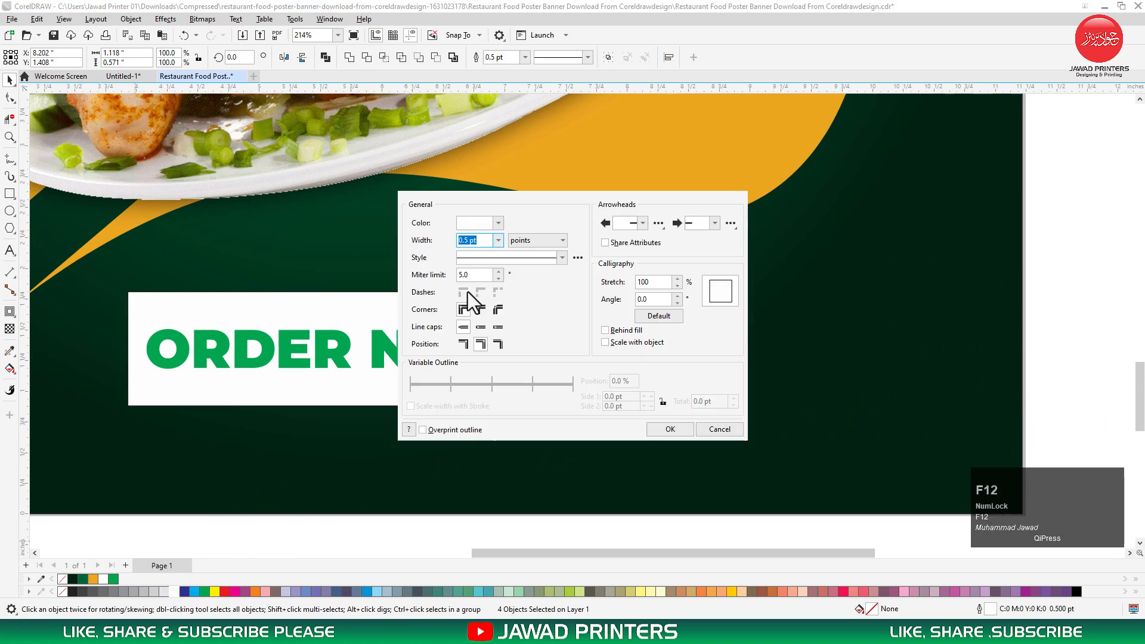
pyautogui.click(529, 242)
pyautogui.click(529, 252)
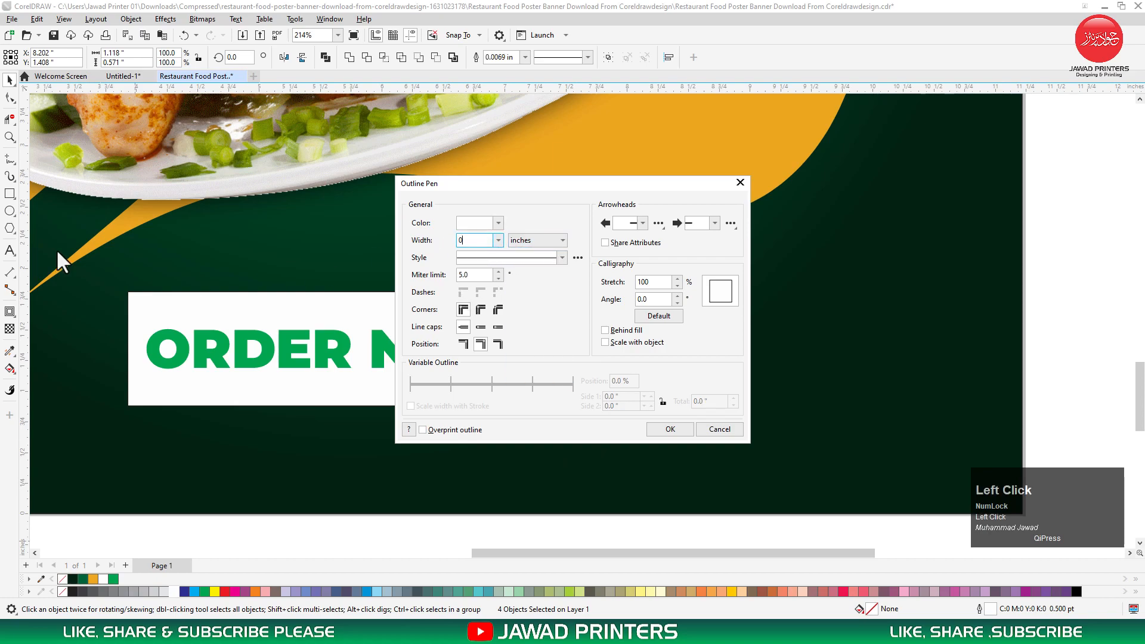
pyautogui.write('12')
pyautogui.press('Return')
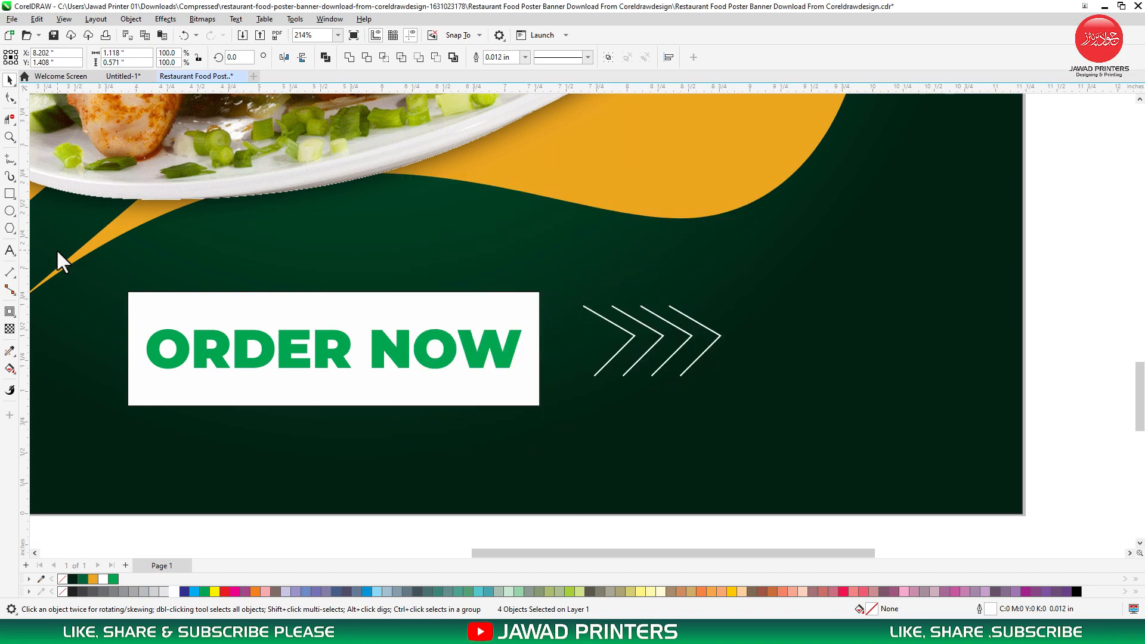
pyautogui.press('F3')
pyautogui.moveTo(819, 280); pyautogui.dragTo(507, 420)
# Replace the chevrons with a three-sided polygon placed beside ORDER NOW.
pyautogui.press('Delete')
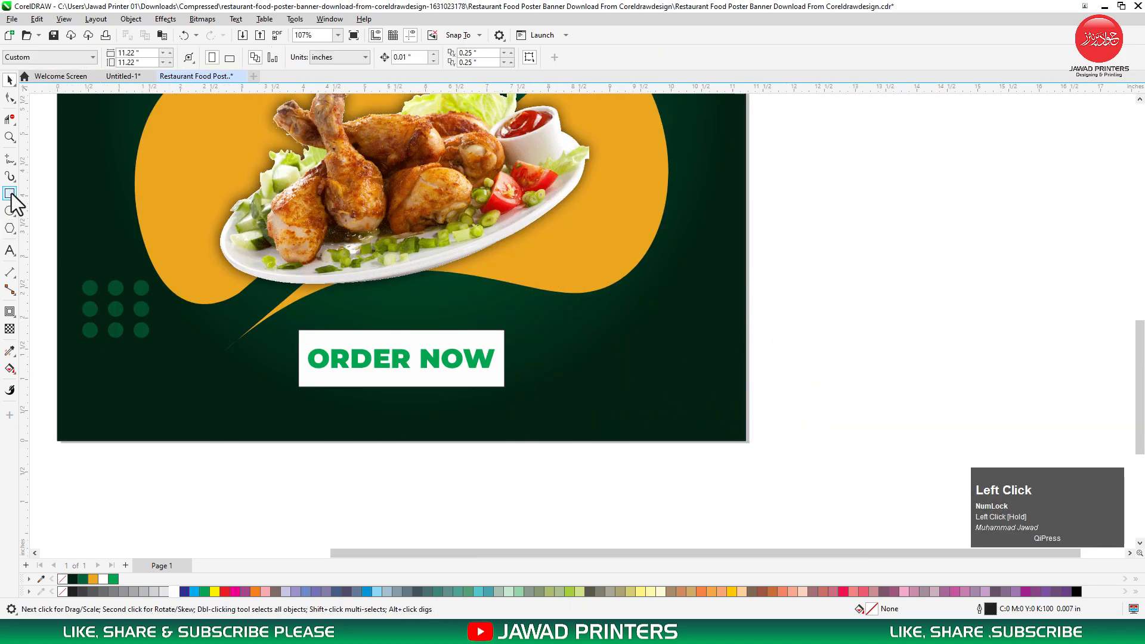
pyautogui.click(8, 228)
pyautogui.moveTo(566, 330); pyautogui.dragTo(618, 380)
pyautogui.press('space')
pyautogui.click(359, 58)
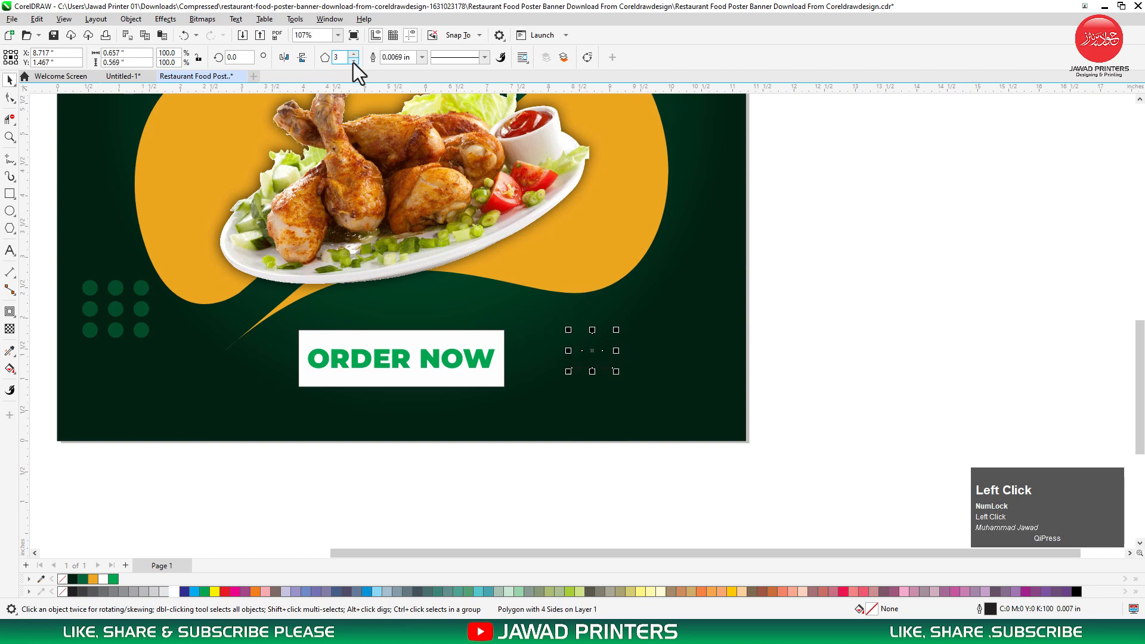
pyautogui.moveTo(596, 350); pyautogui.dragTo(579, 386)
# Centre the triangle vertically on the button and convert it to curves.
pyautogui.click(571, 352)
pyautogui.keyDown('shift'); pyautogui.click(499, 342); pyautogui.keyUp('shift')
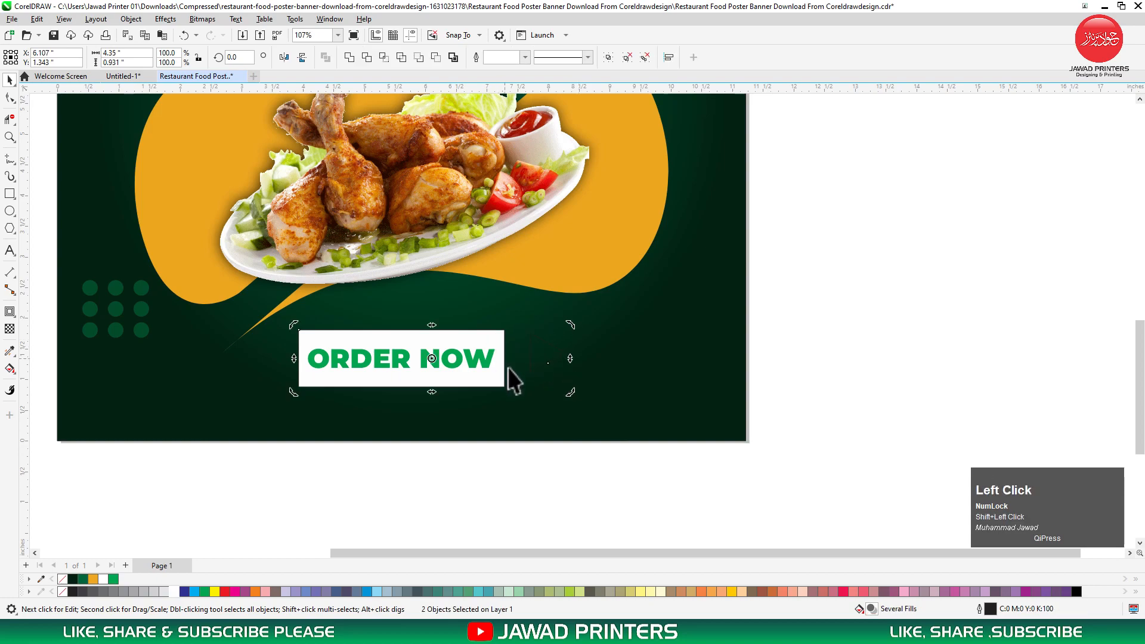
pyautogui.press('e')
pyautogui.click(546, 361)
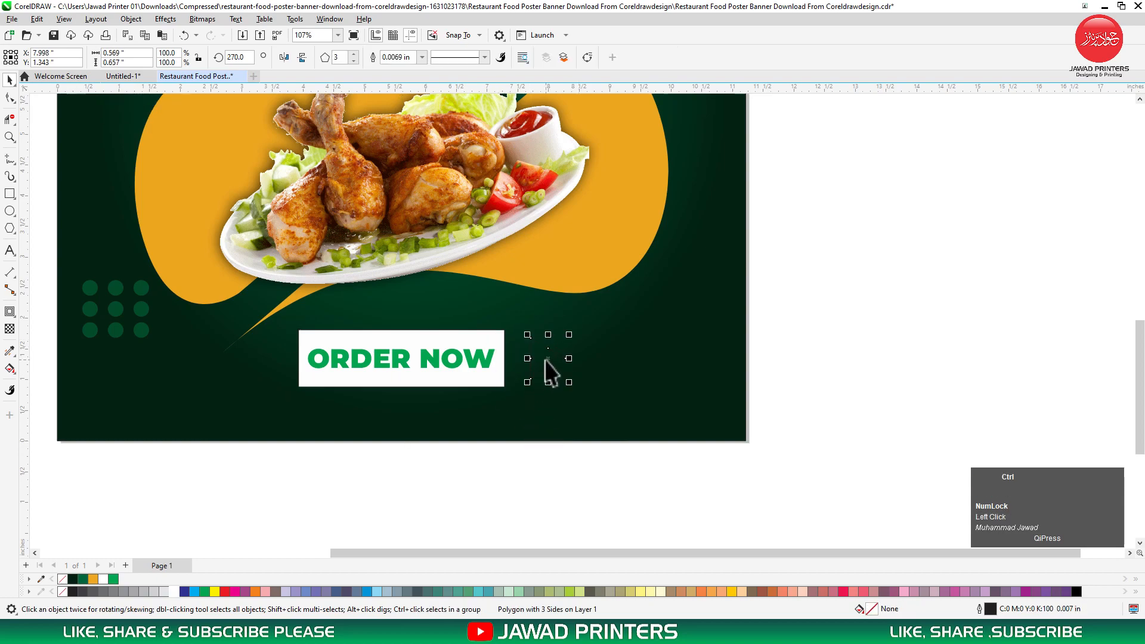
pyautogui.hotkey('ctrl', 'q')
# Try deleting the triangle's left nodes, then undo the deletion.
pyautogui.doubleClick(547, 360)
pyautogui.press('F2')
pyautogui.moveTo(574, 326); pyautogui.dragTo(490, 411)
pyautogui.moveTo(556, 174); pyautogui.dragTo(593, 411)
pyautogui.press('Delete')
pyautogui.hotkey('ctrl', 'z')
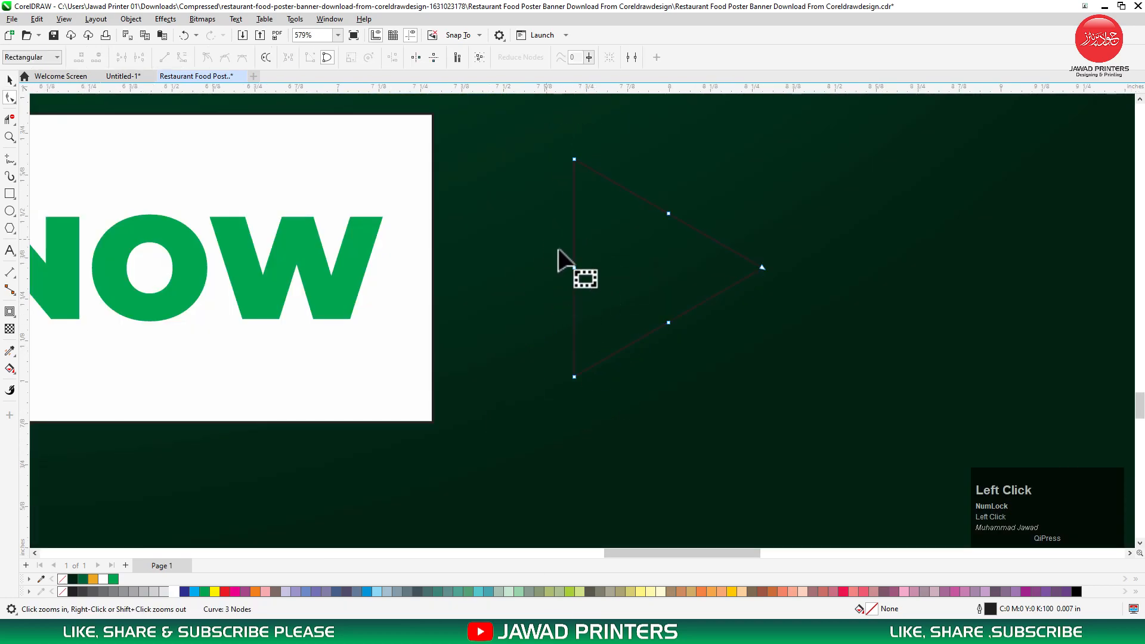
pyautogui.press('space')
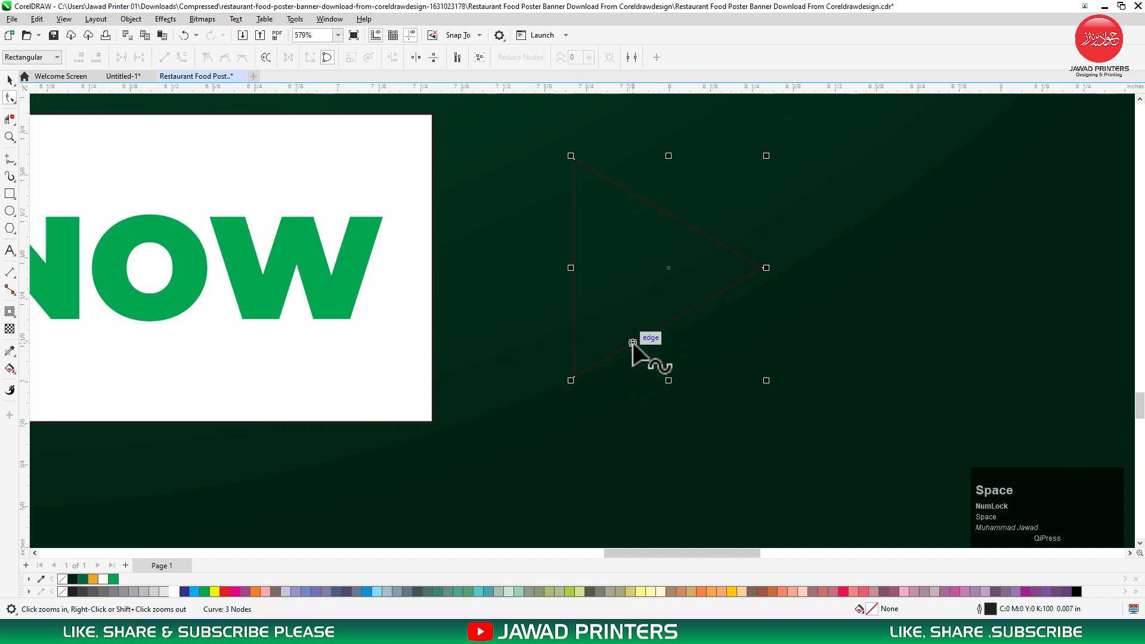
# Place a copy of the triangle further to the right.
pyautogui.press('F3')
pyautogui.moveTo(654, 284); pyautogui.dragTo(784, 283)
pyautogui.rightClick(784, 284)
pyautogui.click(846, 225)
pyautogui.click(800, 263)
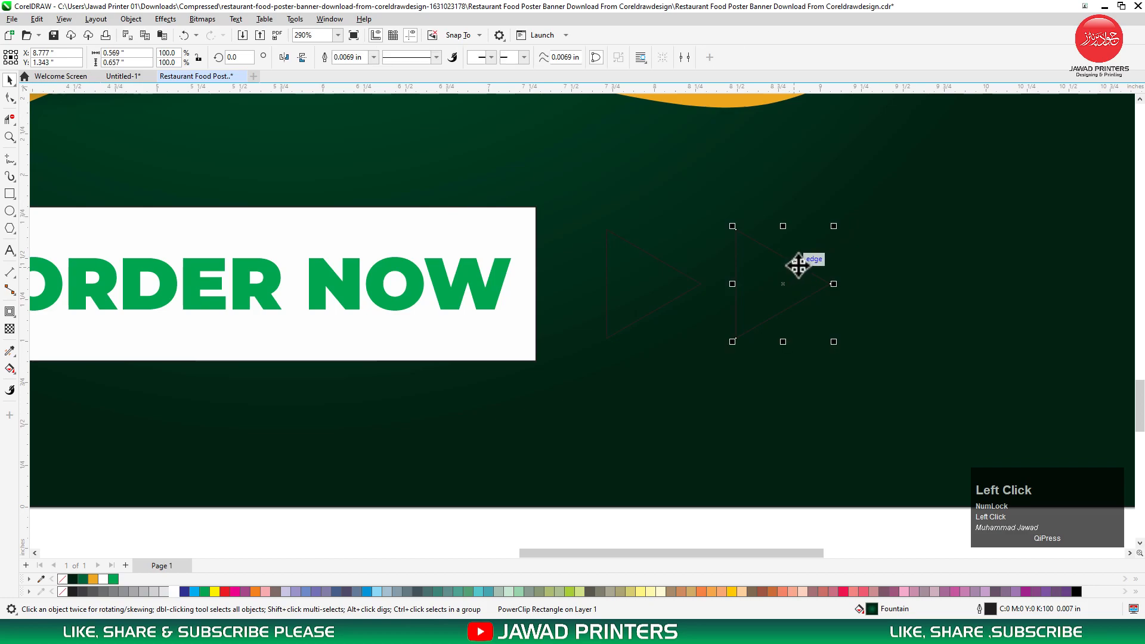
pyautogui.moveTo(835, 224); pyautogui.dragTo(829, 238)
pyautogui.moveTo(767, 284); pyautogui.dragTo(869, 285)
pyautogui.rightClick(869, 284)
pyautogui.moveTo(923, 239); pyautogui.dragTo(913, 252)
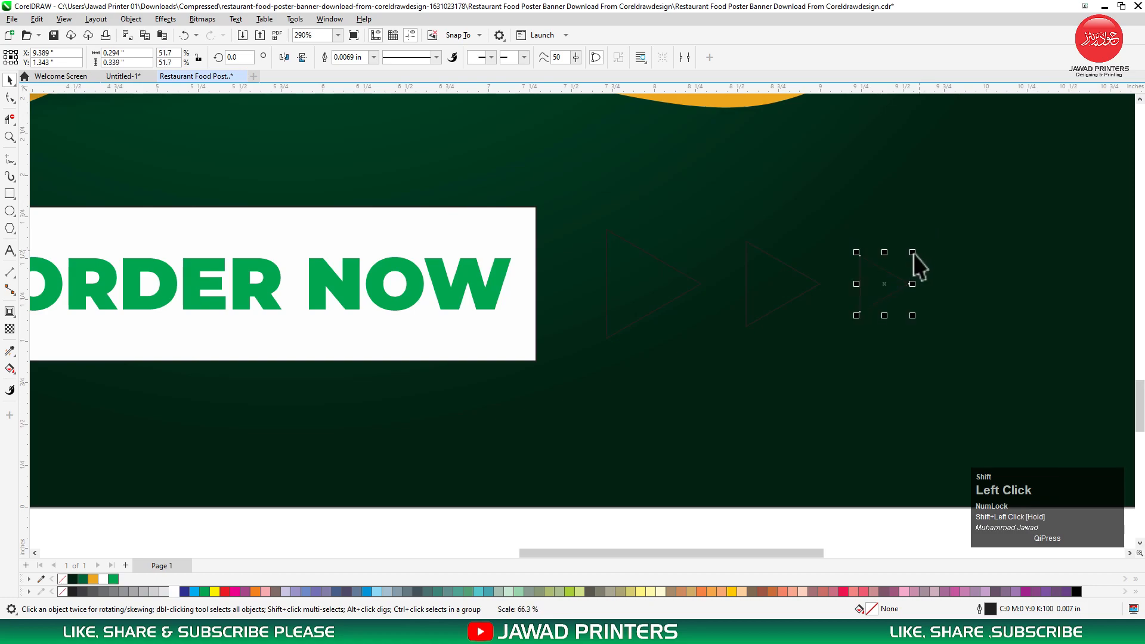
pyautogui.keyDown('shift'); pyautogui.click(767, 280); pyautogui.keyUp('shift')
pyautogui.keyDown('shift'); pyautogui.click(657, 289); pyautogui.keyUp('shift')
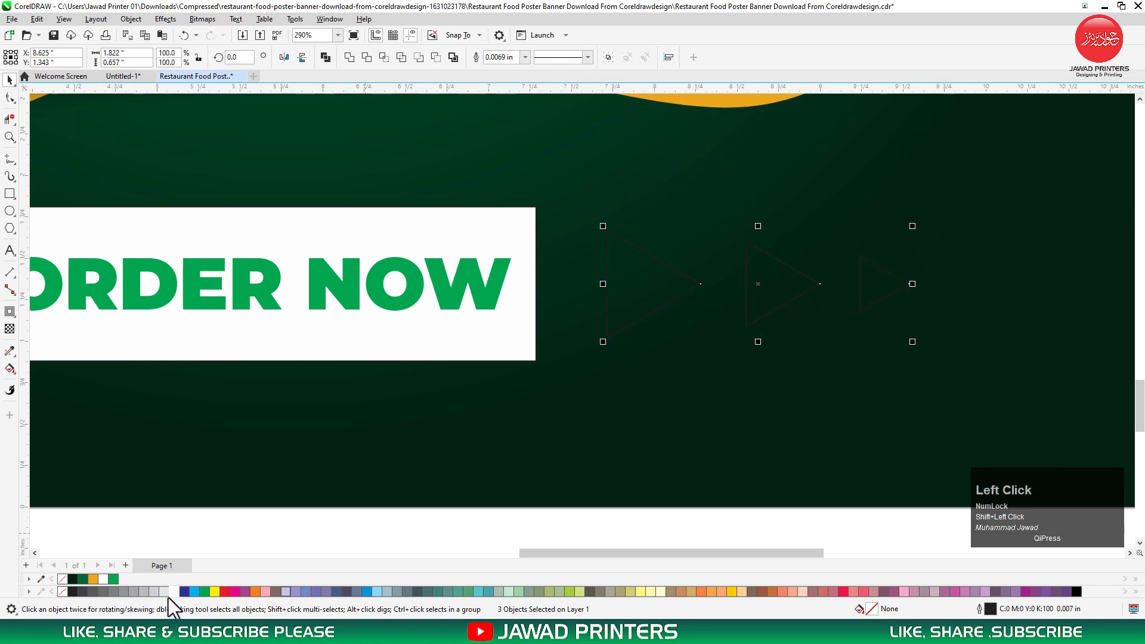
pyautogui.click(174, 591)
pyautogui.hotkey('ctrl', 'shift', 'a')
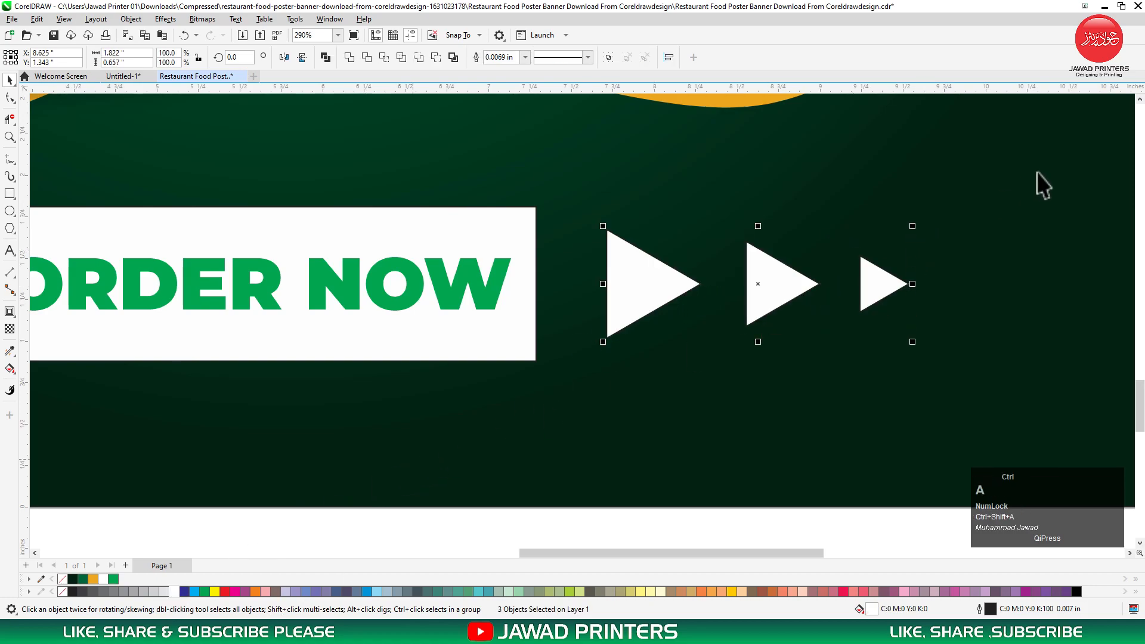
pyautogui.click(1105, 223)
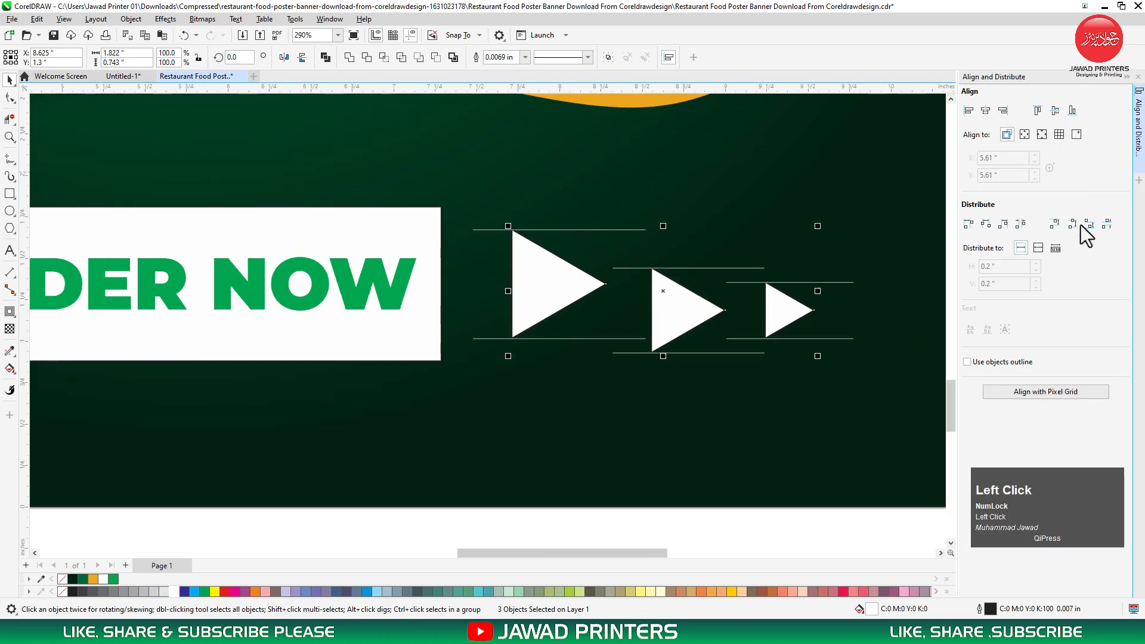
pyautogui.hotkey('ctrl', 'z')
pyautogui.click(1074, 225)
pyautogui.hotkey('ctrl', 'z')
pyautogui.click(1074, 225)
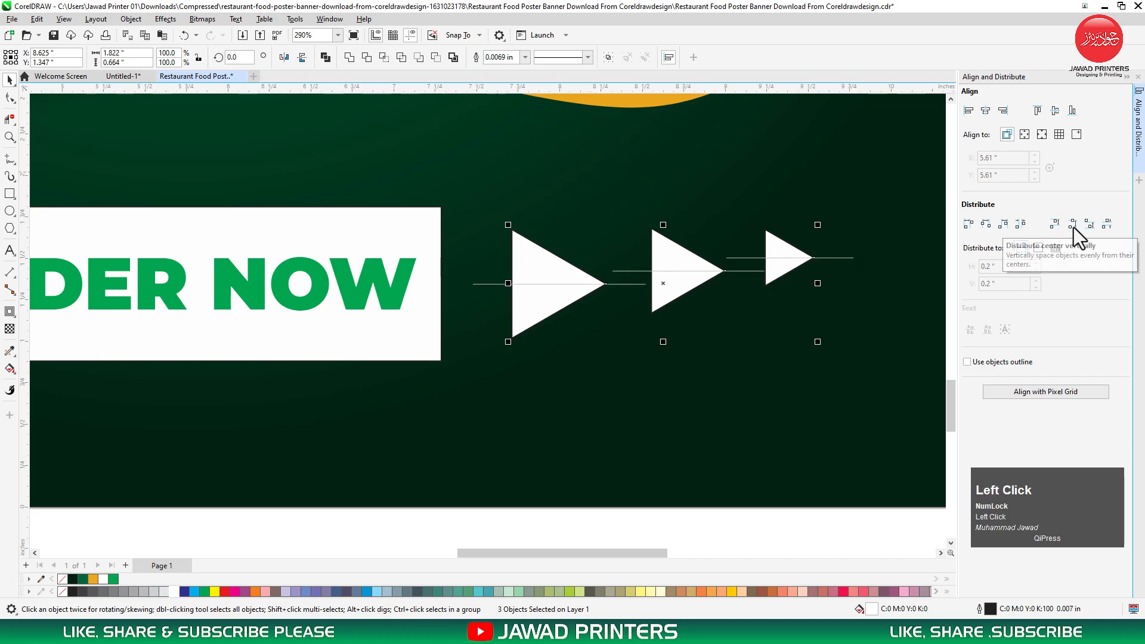
pyautogui.hotkey('ctrl', 'z')
pyautogui.click(1138, 76)
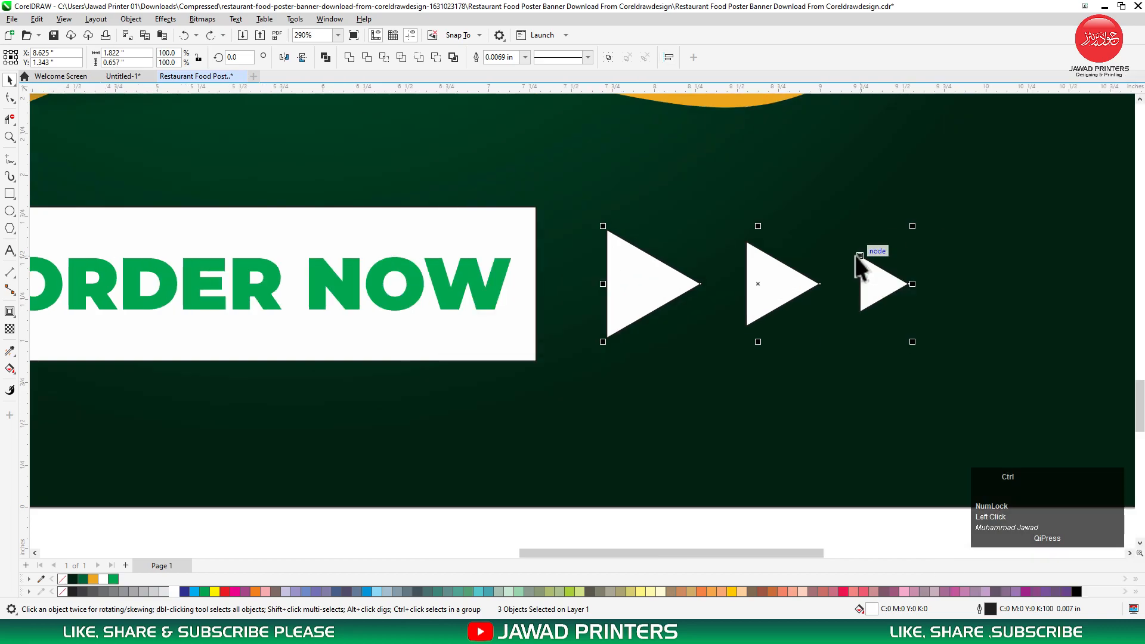
pyautogui.keyDown('shift'); pyautogui.click(516, 343); pyautogui.keyUp('shift')
pyautogui.press('F2')
pyautogui.press('F3')
pyautogui.press('F3')
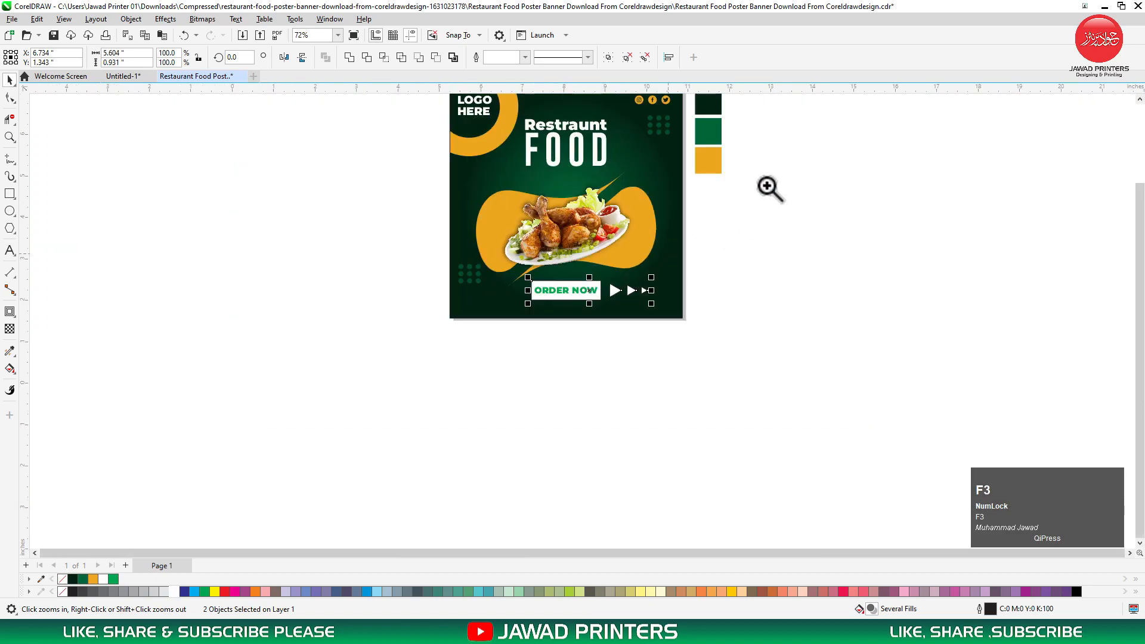
# Try centring the triangles on the poster, then undo the alignment.
pyautogui.click(572, 312)
pyautogui.keyDown('shift'); pyautogui.click(710, 374); pyautogui.keyUp('shift')
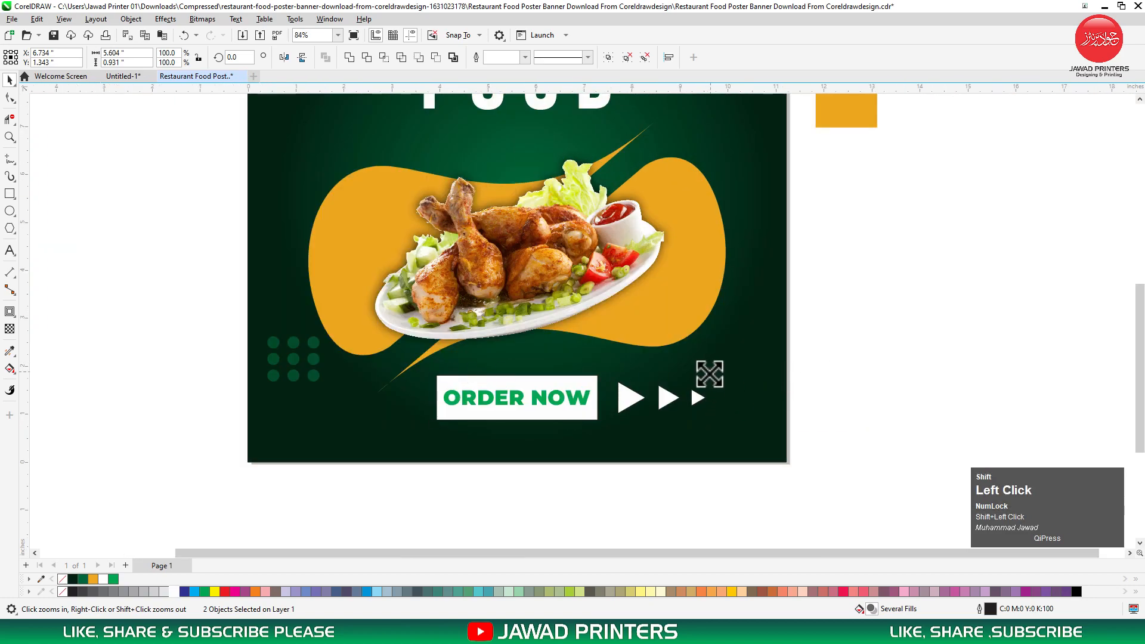
pyautogui.keyDown('shift'); pyautogui.click(703, 428); pyautogui.keyUp('shift')
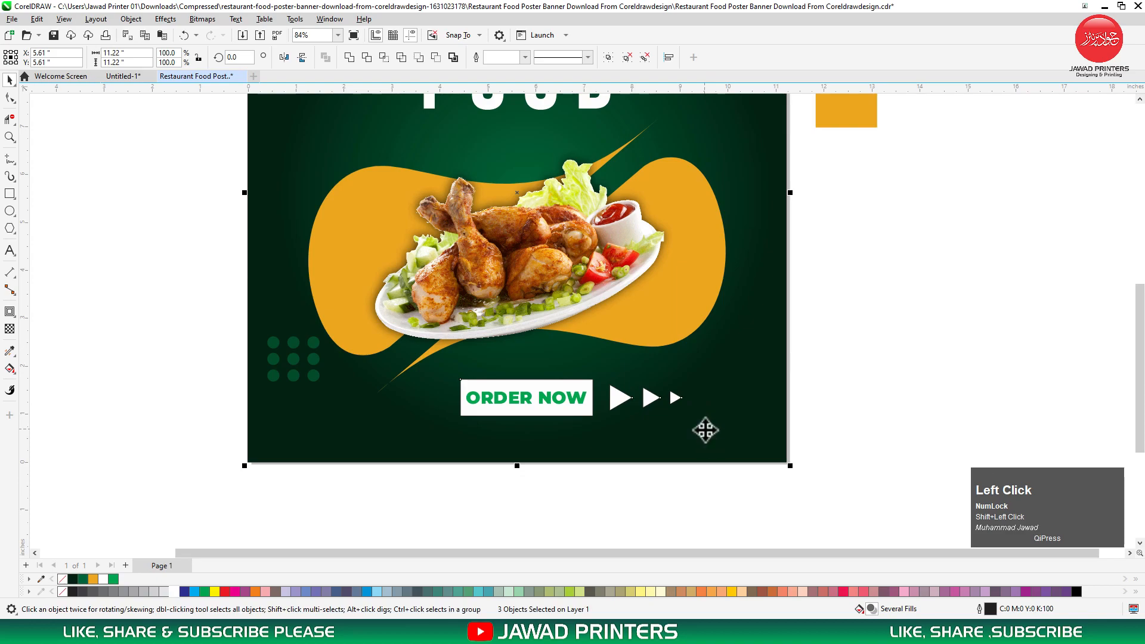
pyautogui.press('c')
pyautogui.click(846, 353)
pyautogui.hotkey('ctrl', 'z')
pyautogui.click(795, 375)
# Remove the triangles' outlines and centre them with the ORDER NOW box on the poster.
pyautogui.moveTo(847, 341); pyautogui.dragTo(590, 447)
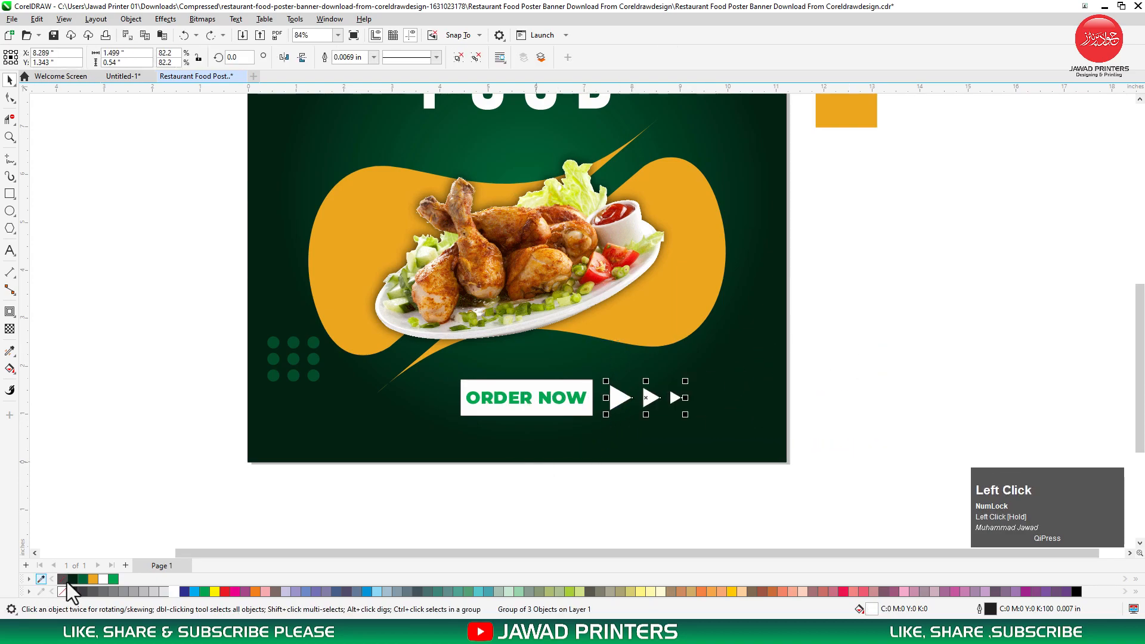
pyautogui.rightClick(62, 579)
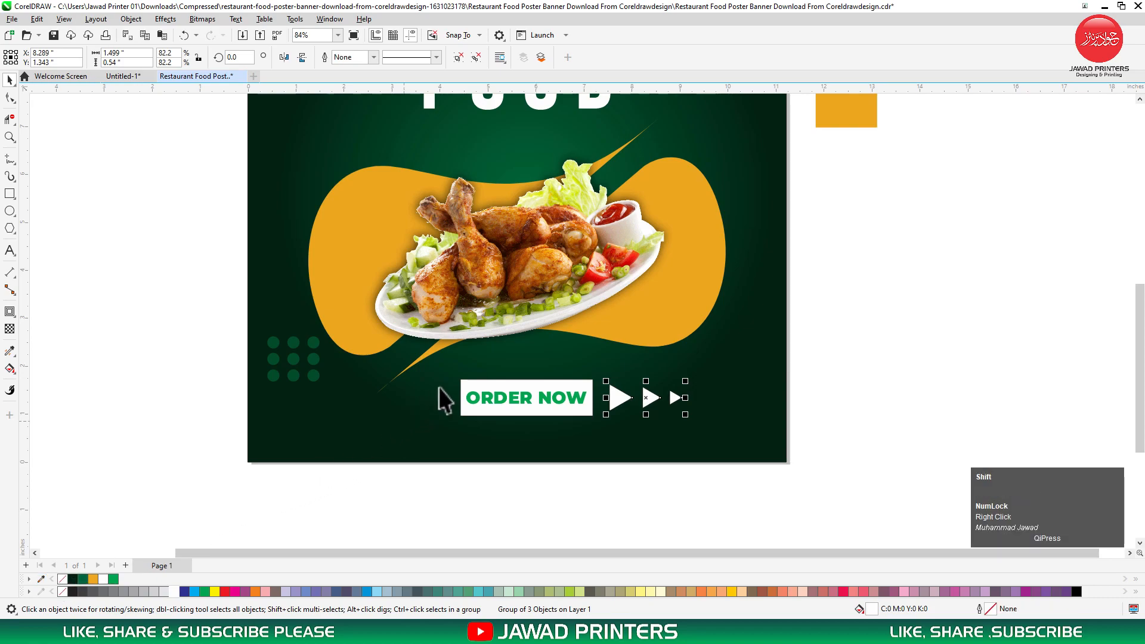
pyautogui.keyDown('shift'); pyautogui.click(473, 387); pyautogui.keyUp('shift')
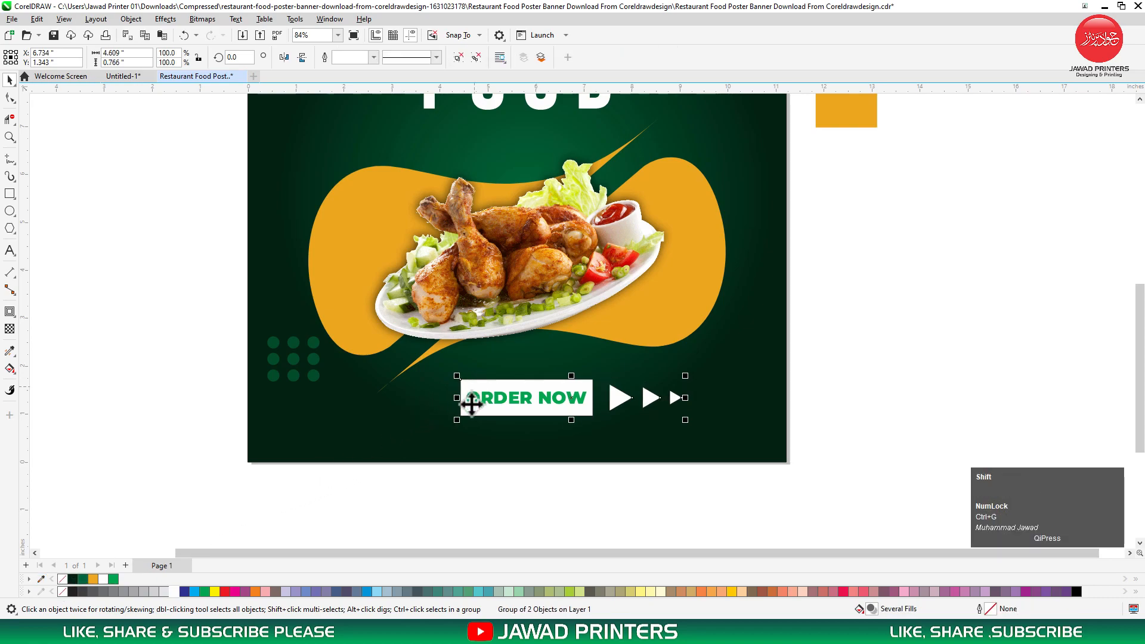
pyautogui.keyDown('shift'); pyautogui.click(424, 425); pyautogui.keyUp('shift')
pyautogui.press('c')
pyautogui.click(476, 485)
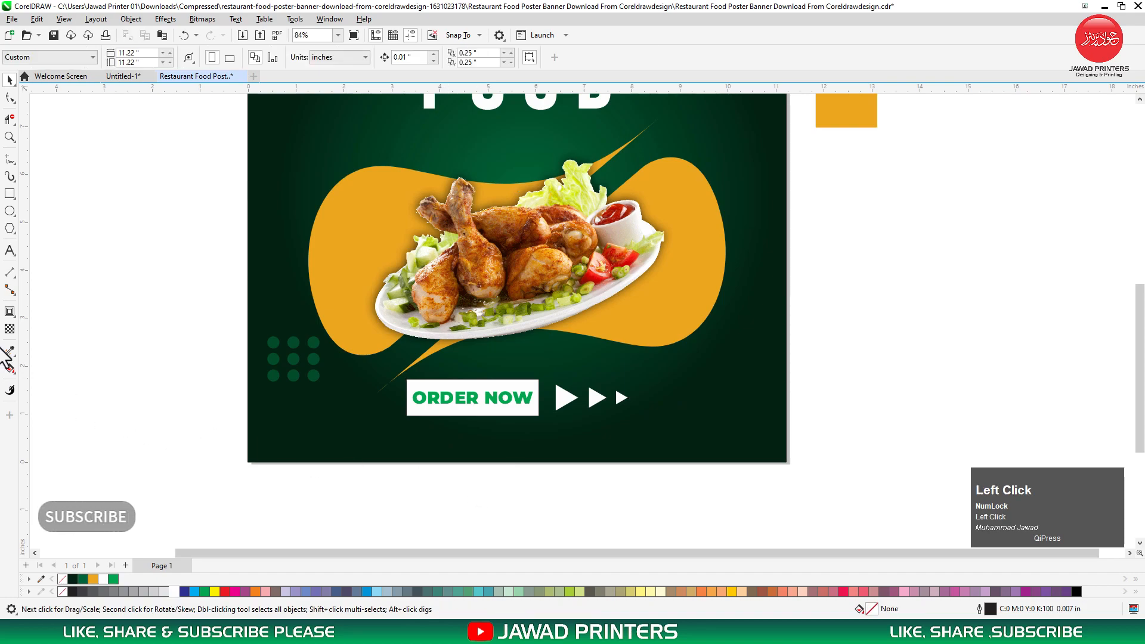
pyautogui.click(10, 251)
pyautogui.click(280, 441)
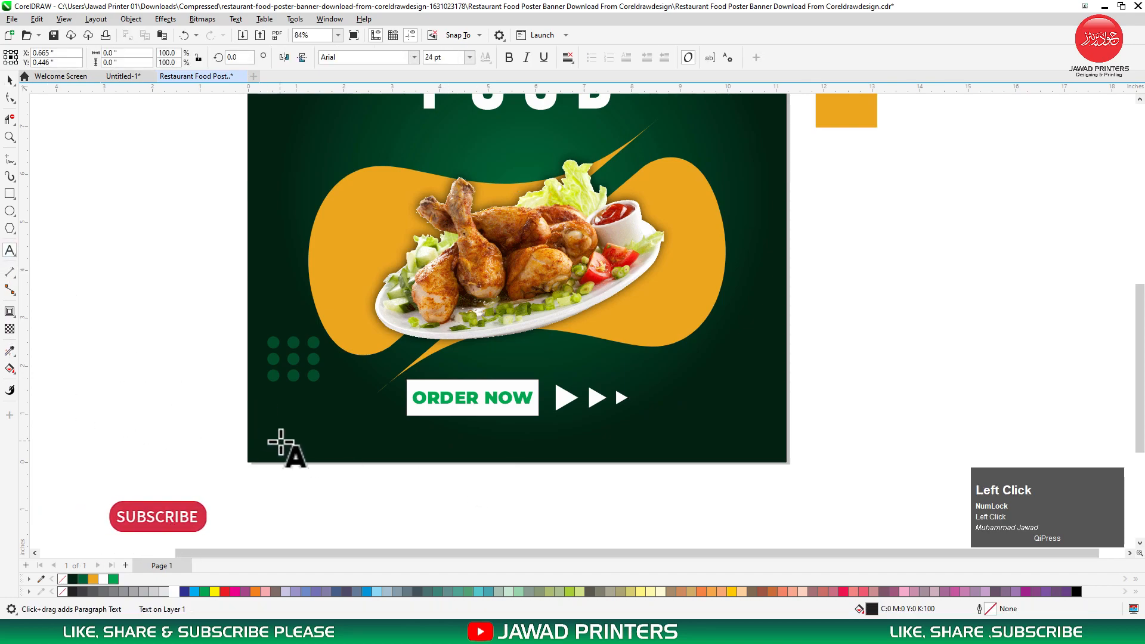
pyautogui.write('WW')
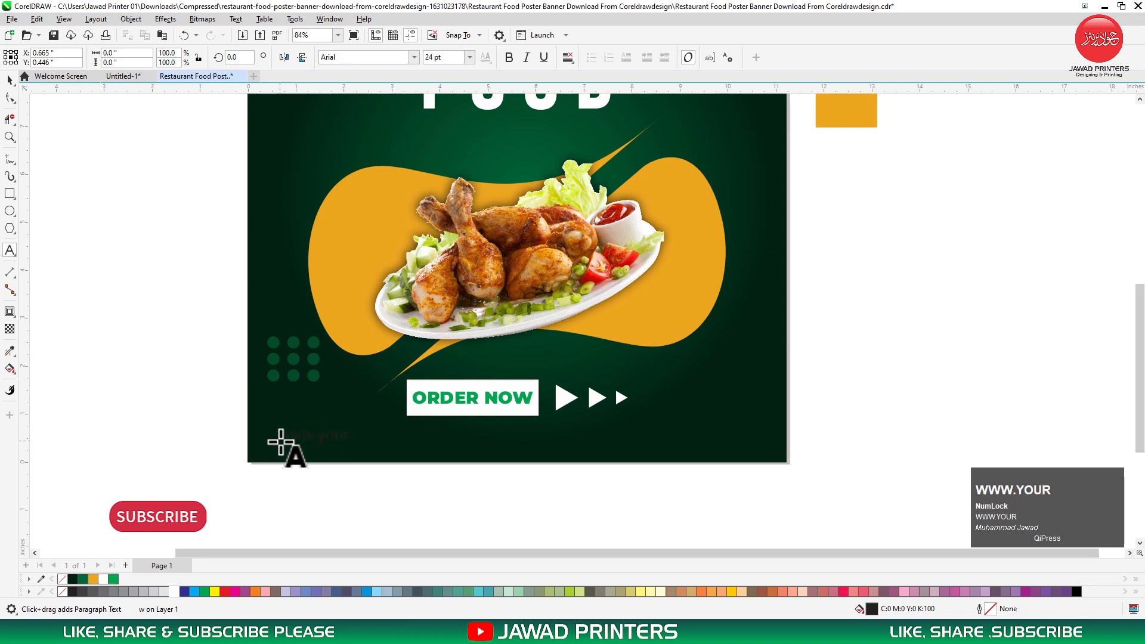
pyautogui.write('bsi')
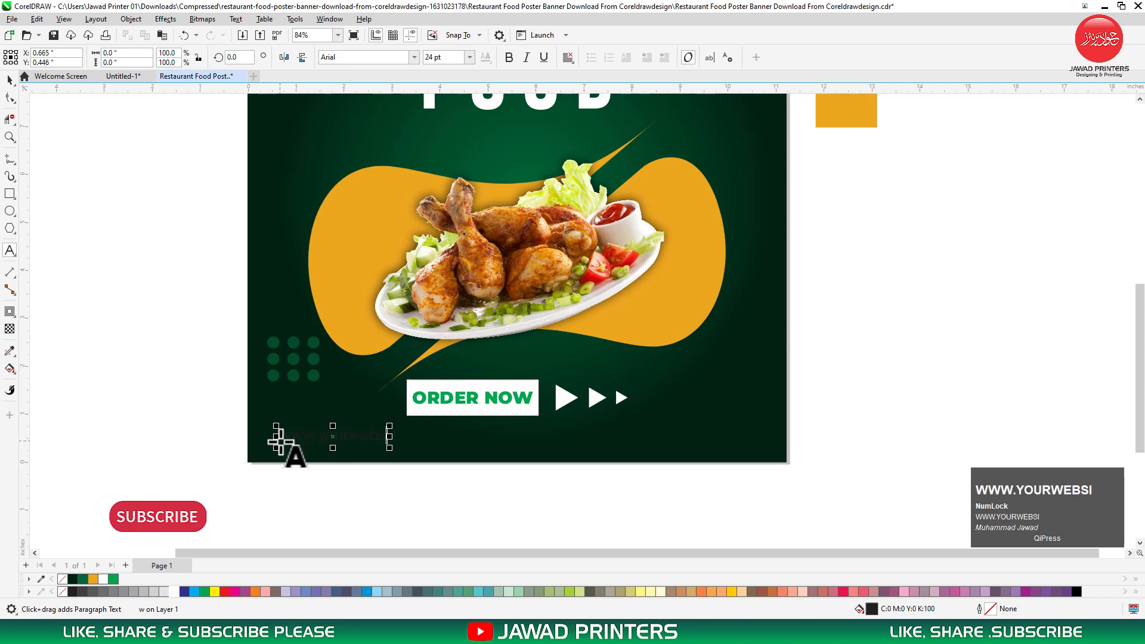
pyautogui.write('te.com')
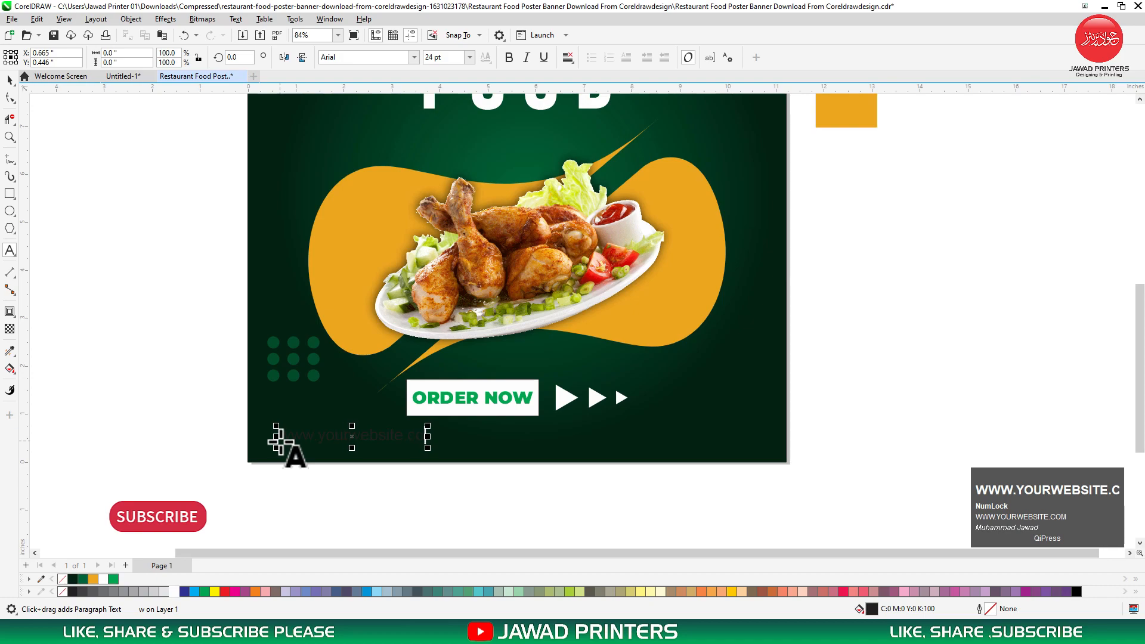
pyautogui.hotkey('ctrl', 'space')
pyautogui.click(414, 57)
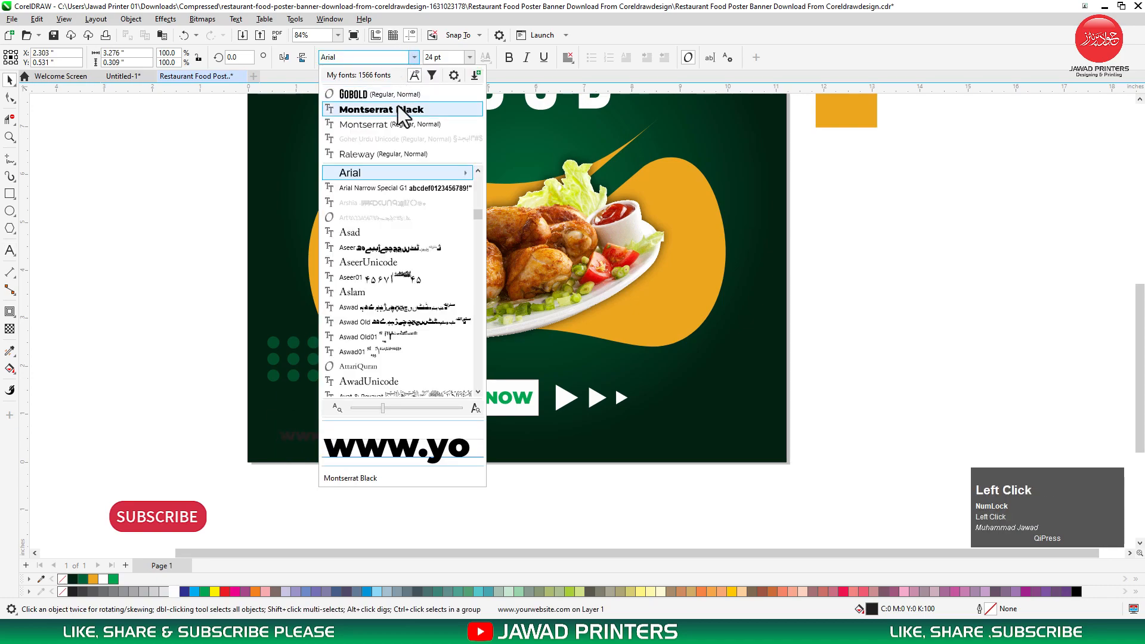
pyautogui.click(399, 109)
# Colour the website text orange and resize it to about 18.7 pt under the dot grid.
pyautogui.moveTo(484, 443); pyautogui.dragTo(389, 432)
pyautogui.click(93, 579)
pyautogui.keyDown('shift'); pyautogui.click(294, 345); pyautogui.keyUp('shift')
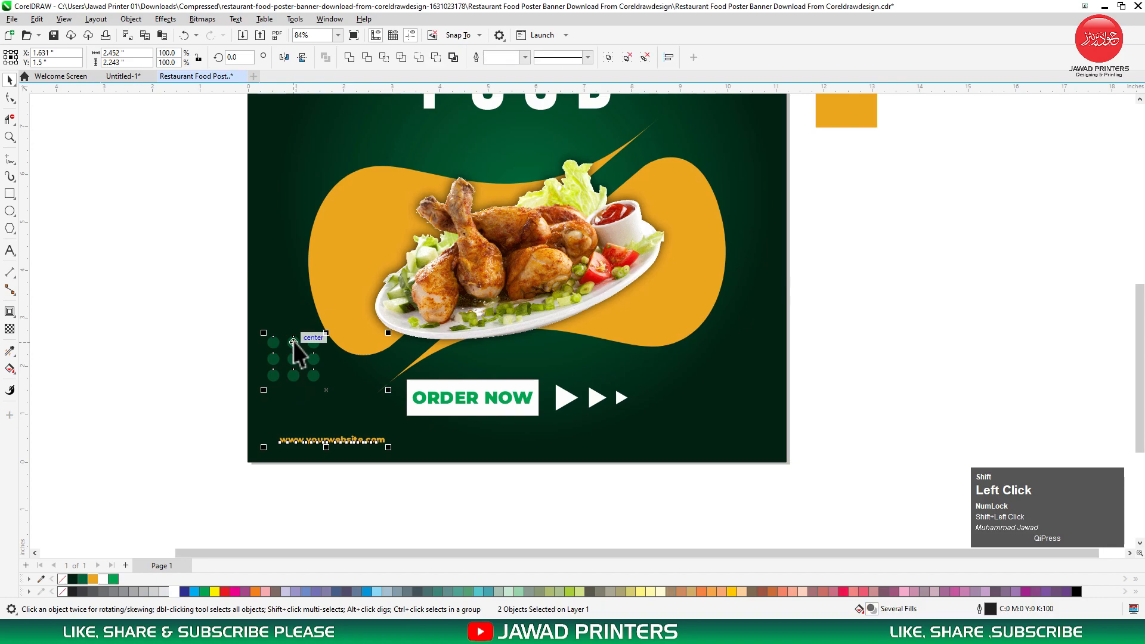
pyautogui.click(225, 457)
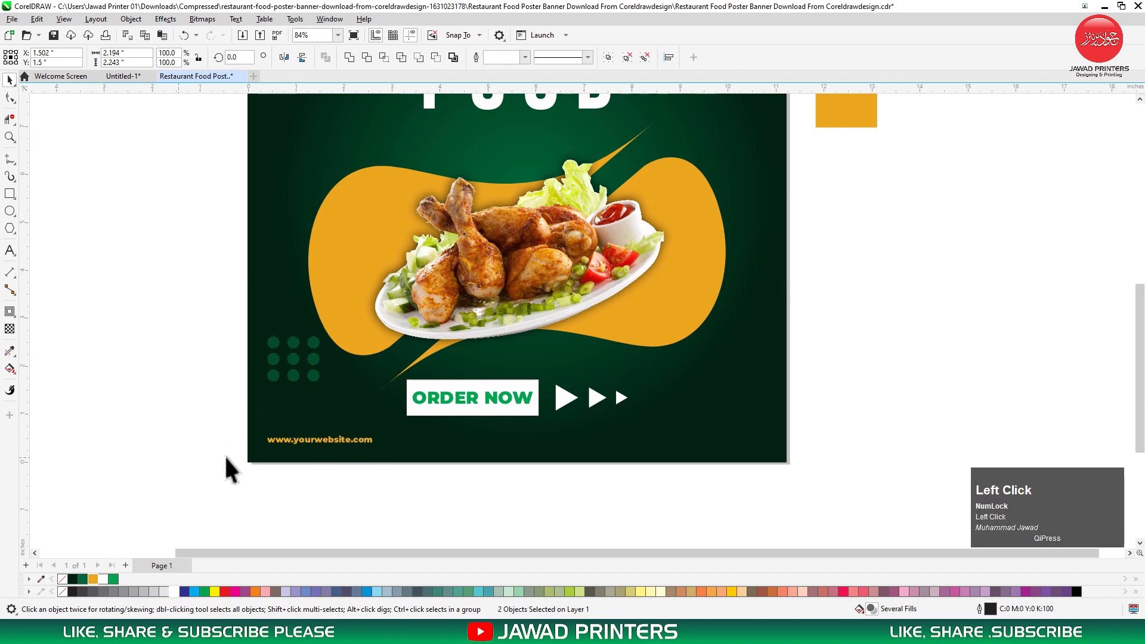
pyautogui.click(385, 434)
pyautogui.moveTo(385, 432); pyautogui.dragTo(745, 438)
# Copy the website text to the bottom-right and change it to CONTACT US plus a phone number.
pyautogui.rightClick(746, 438)
pyautogui.doubleClick(745, 438)
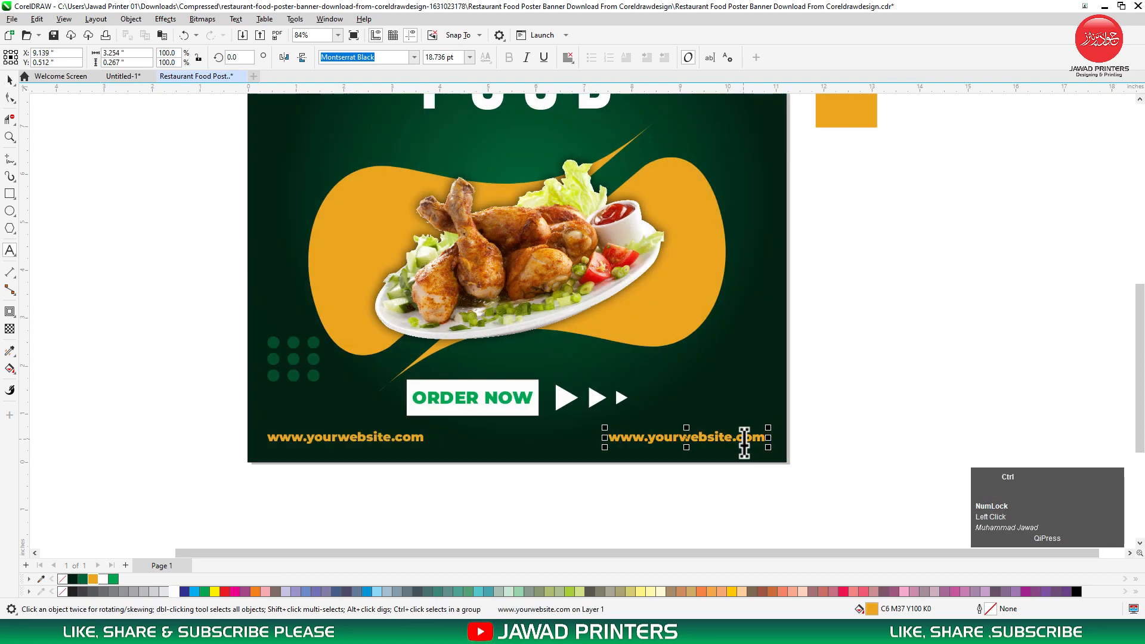
pyautogui.hotkey('ctrl', 'a')
pyautogui.write('CONRT')
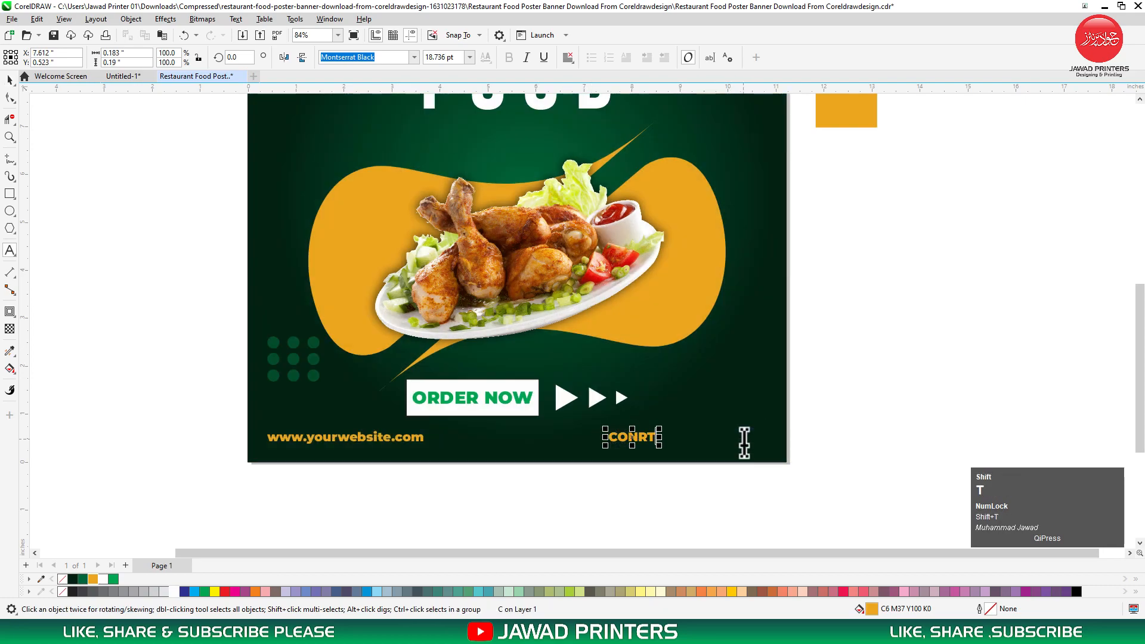
pyautogui.press('BackSpace')
pyautogui.press('BackSpace')
pyautogui.write('TA')
pyautogui.write('CT US ')
pyautogui.hotkey('ctrl', 'space')
# Right-align the CONTACT US text and bottom-align it with the website text.
pyautogui.click(570, 52)
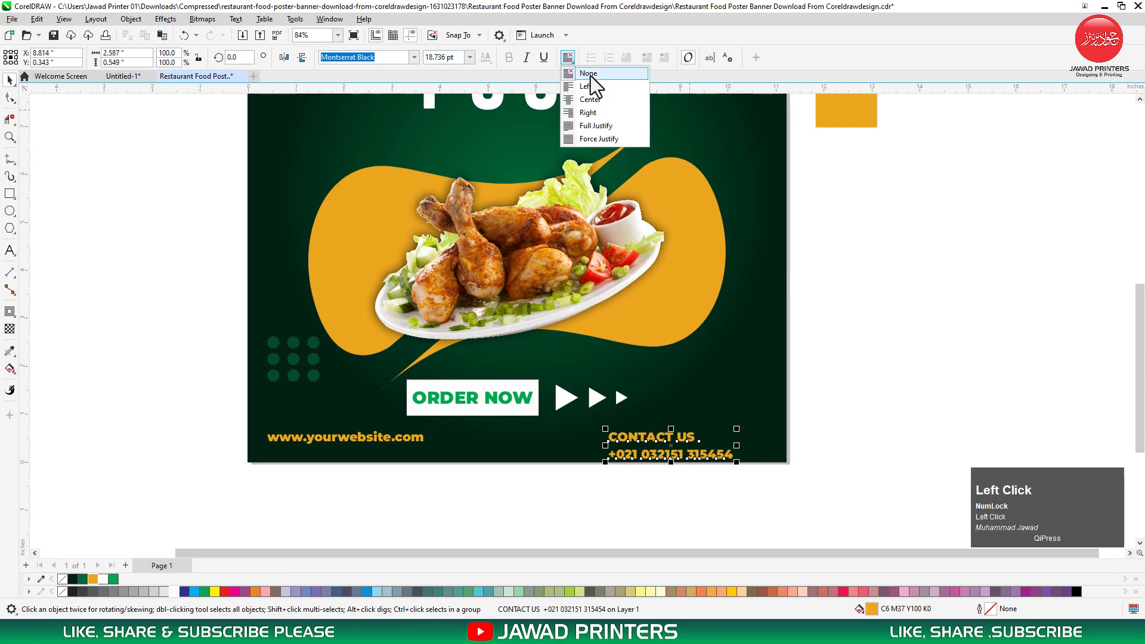
pyautogui.click(593, 110)
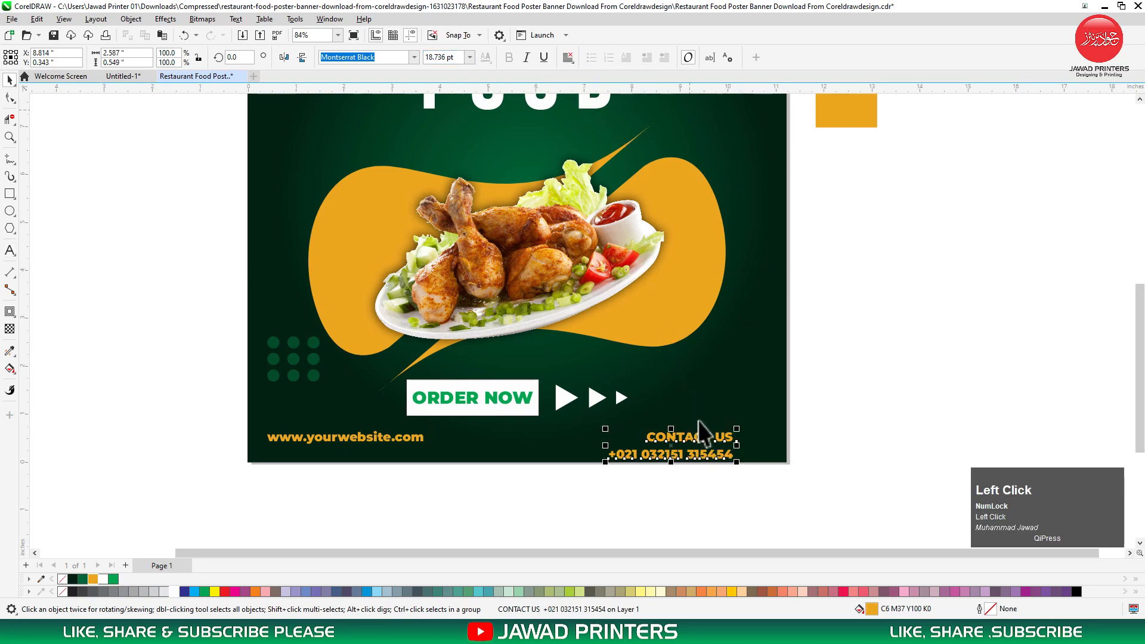
pyautogui.keyDown('shift'); pyautogui.click(423, 441); pyautogui.keyUp('shift')
pyautogui.press('b')
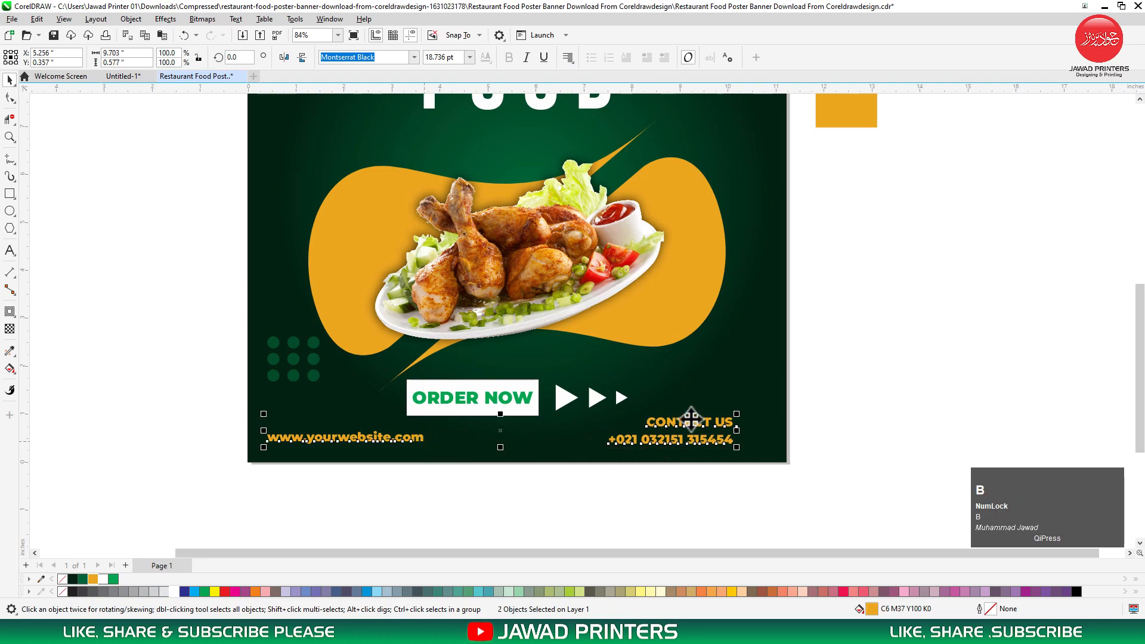
pyautogui.click(823, 414)
pyautogui.press('F3')
pyautogui.press('F2')
pyautogui.moveTo(837, 435); pyautogui.dragTo(516, 148)
# Align the contact text's right edge with the dot grid.
pyautogui.click(738, 515)
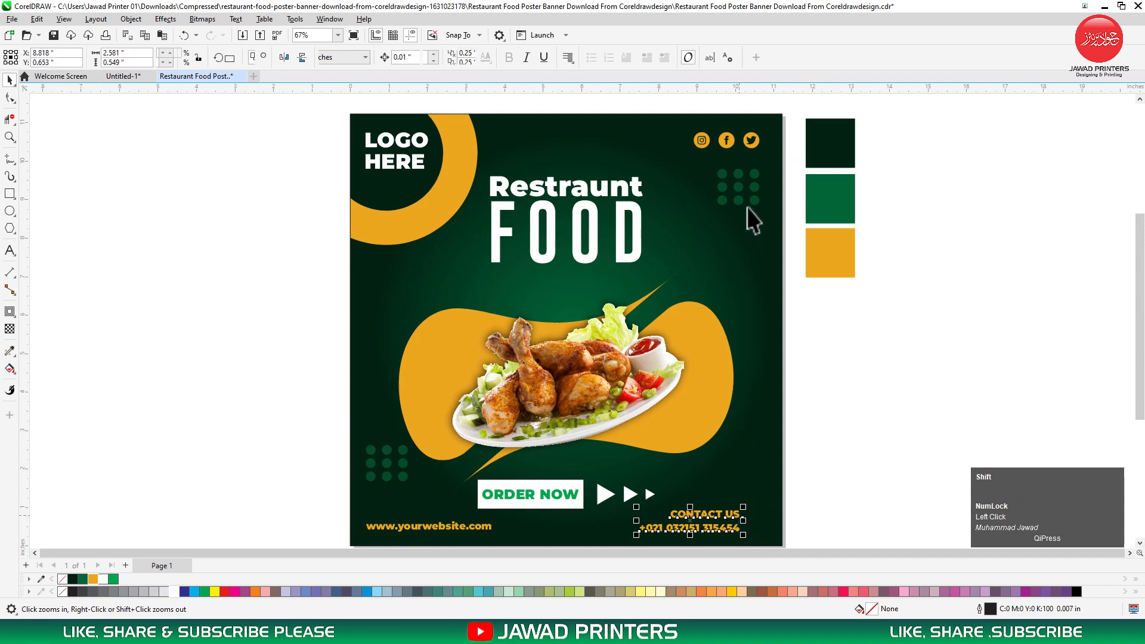
pyautogui.keyDown('shift'); pyautogui.click(753, 174); pyautogui.keyUp('shift')
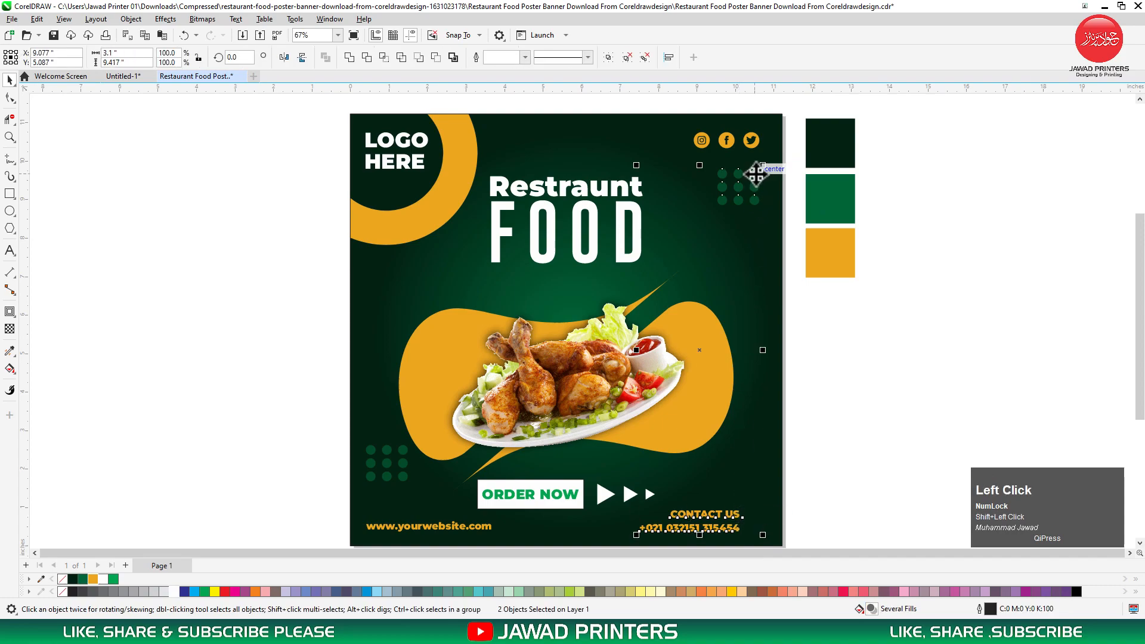
pyautogui.press('r')
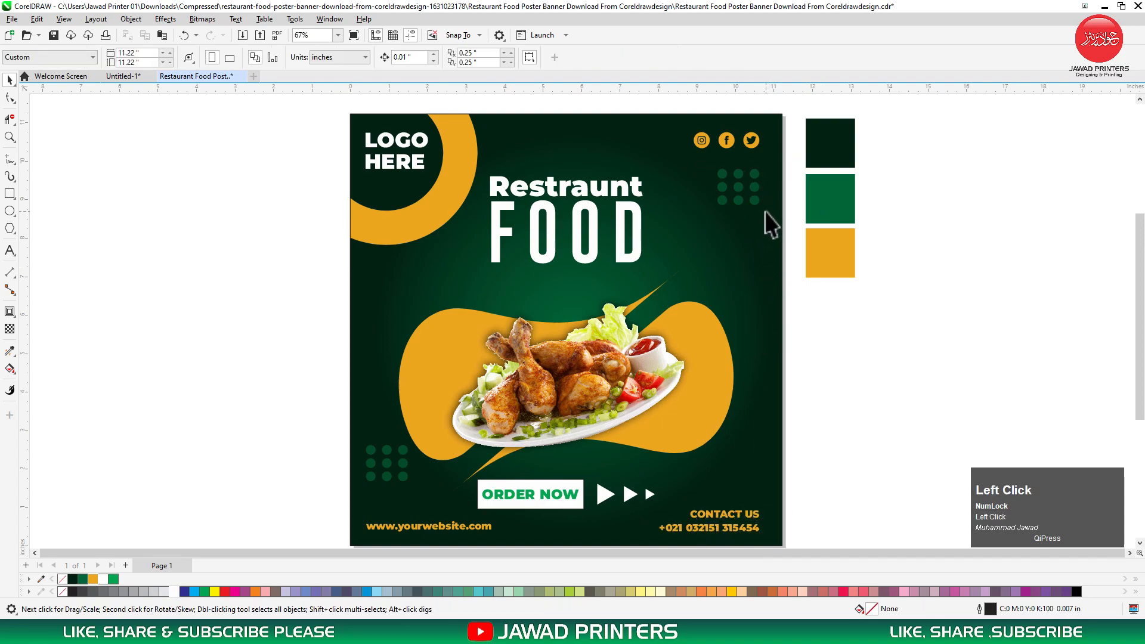
pyautogui.press('F2')
# Draw a straight horizontal line beneath FOOD, extend it left and lower it slightly.
pyautogui.moveTo(777, 144); pyautogui.dragTo(378, 312)
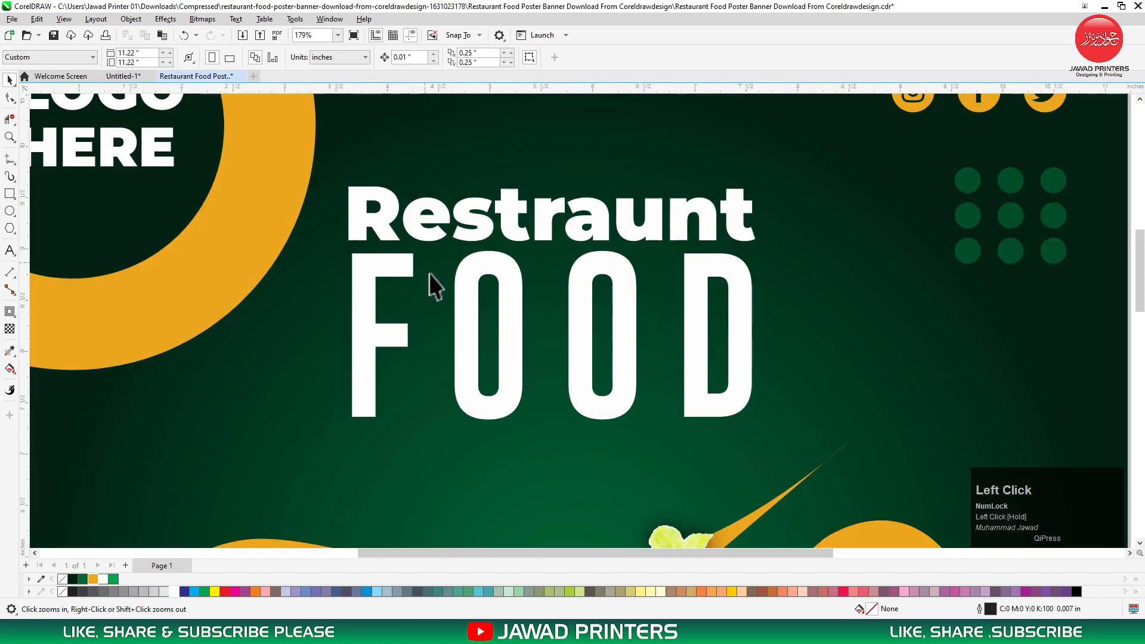
pyautogui.click(391, 275)
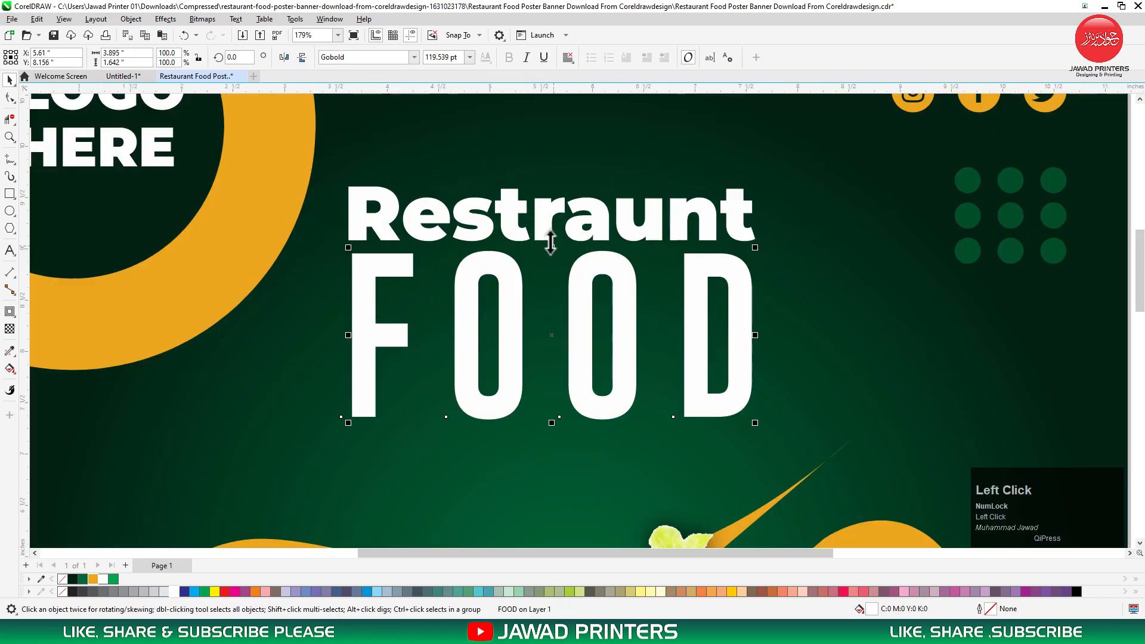
pyautogui.click(547, 221)
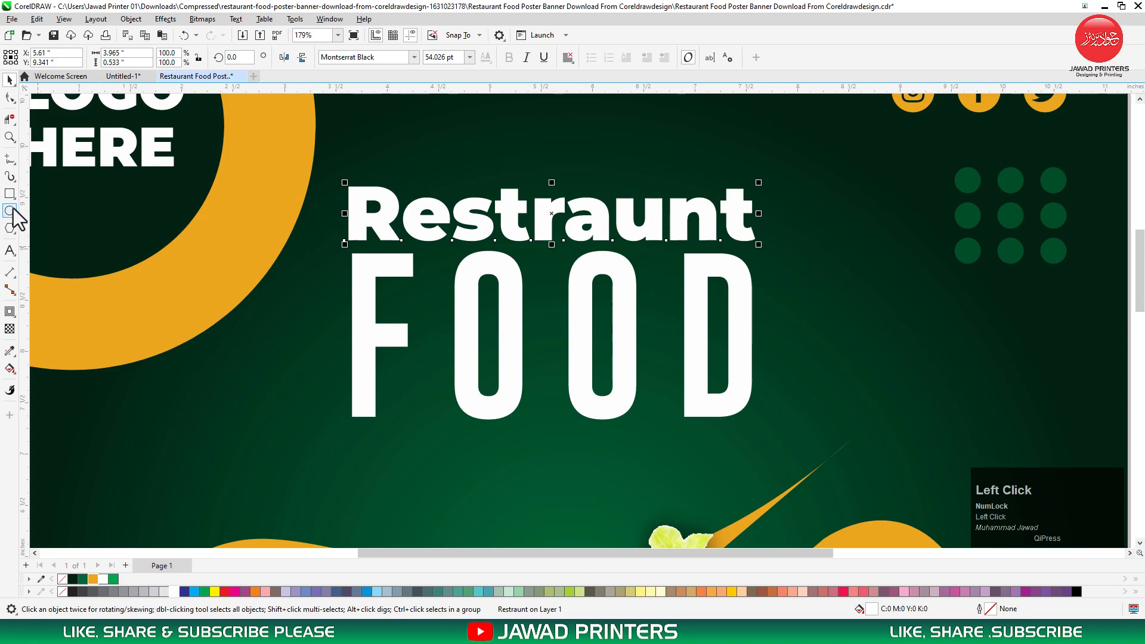
pyautogui.doubleClick(9, 158)
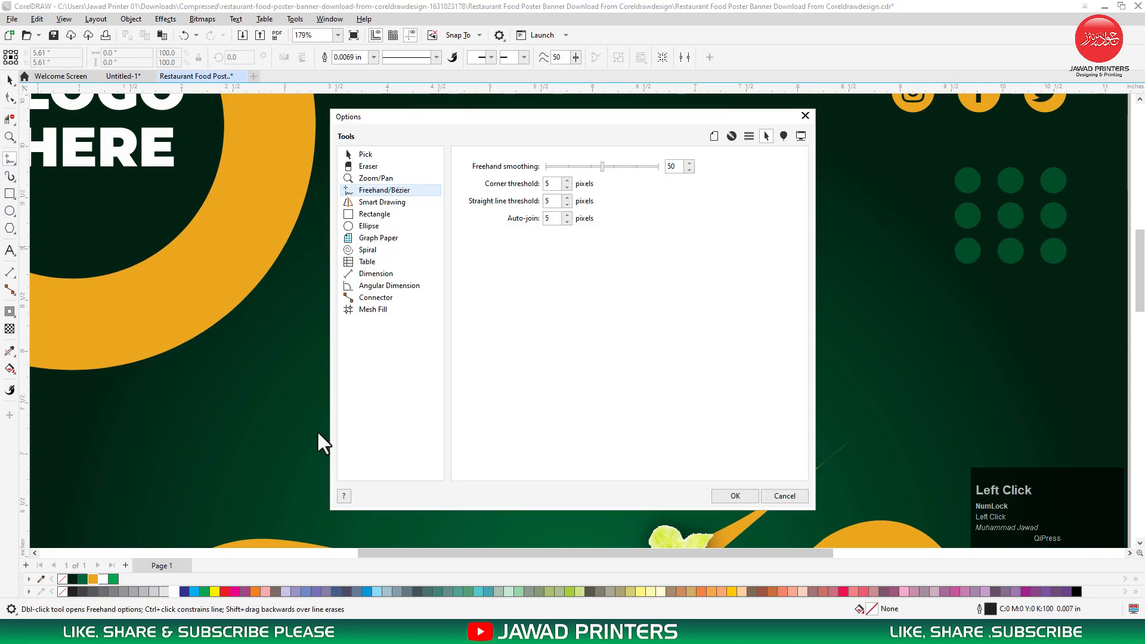
pyautogui.click(806, 115)
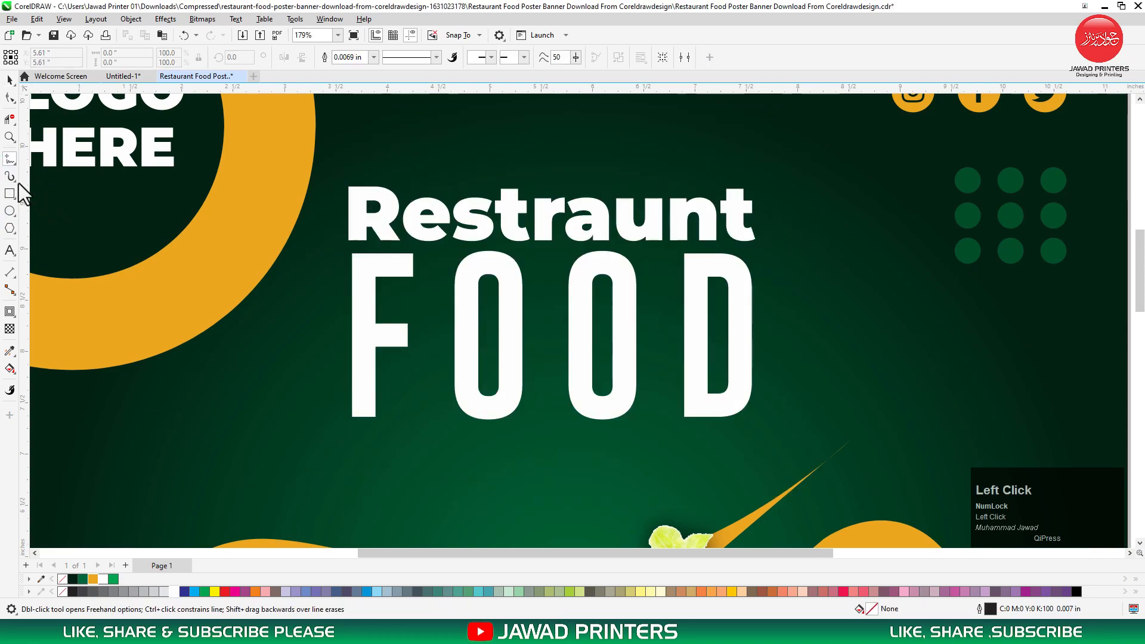
pyautogui.click(353, 417)
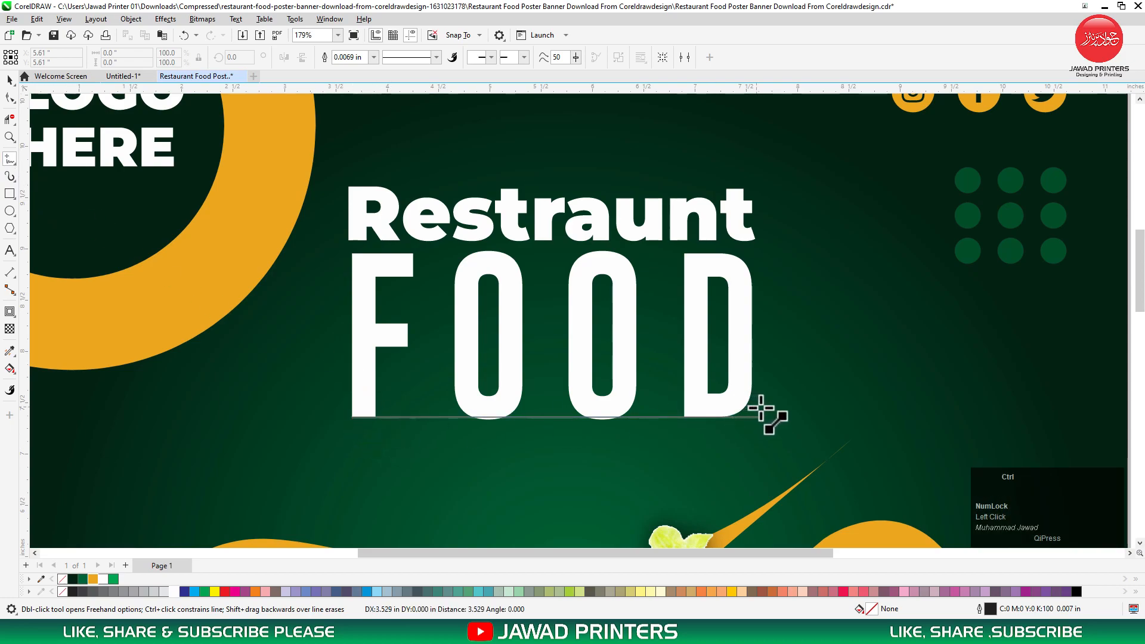
pyautogui.keyDown('ctrl'); pyautogui.click(818, 416); pyautogui.keyUp('ctrl')
pyautogui.press('space')
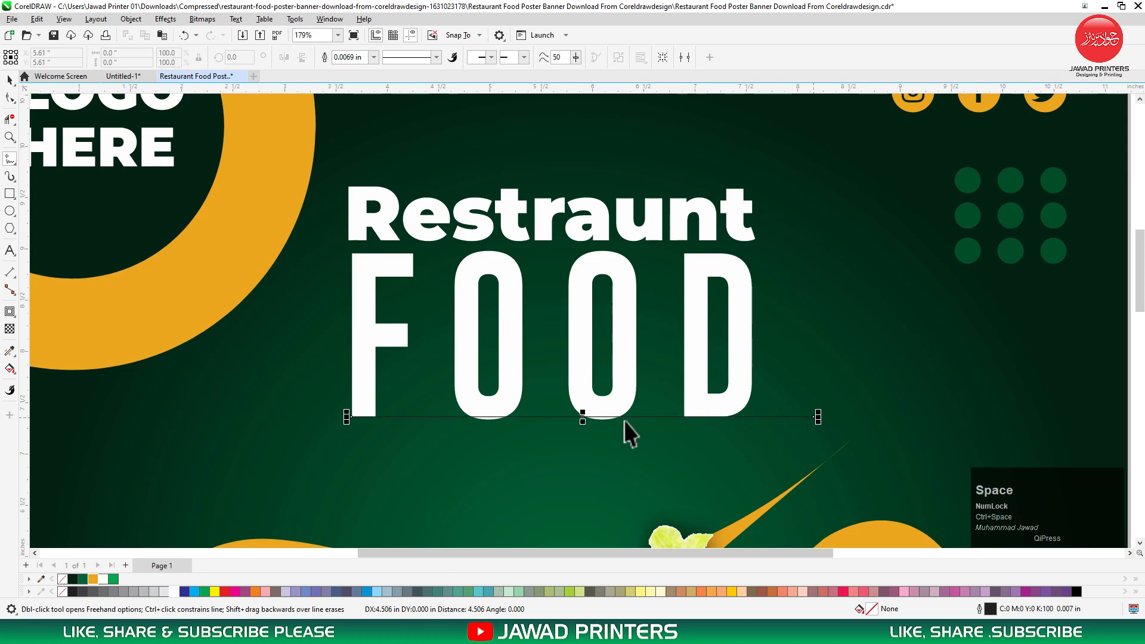
pyautogui.moveTo(346, 417); pyautogui.dragTo(288, 417)
pyautogui.moveTo(553, 417); pyautogui.dragTo(554, 426)
# Set the line's outline width to 0.012 in.
pyautogui.press('F12')
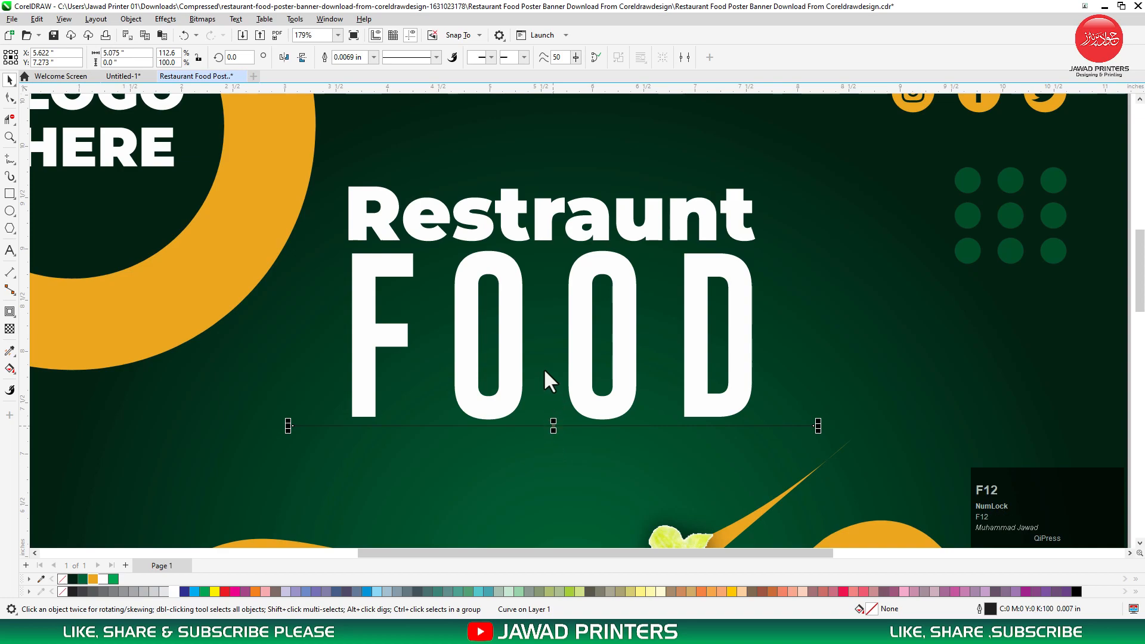
pyautogui.write('0.012')
pyautogui.press('Return')
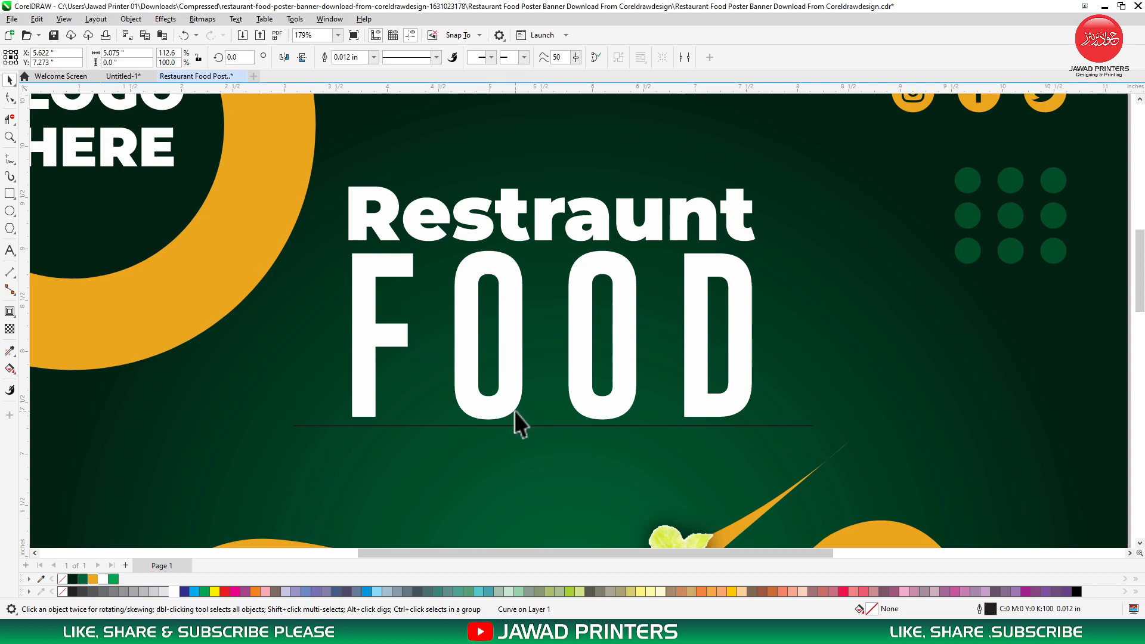
pyautogui.click(513, 426)
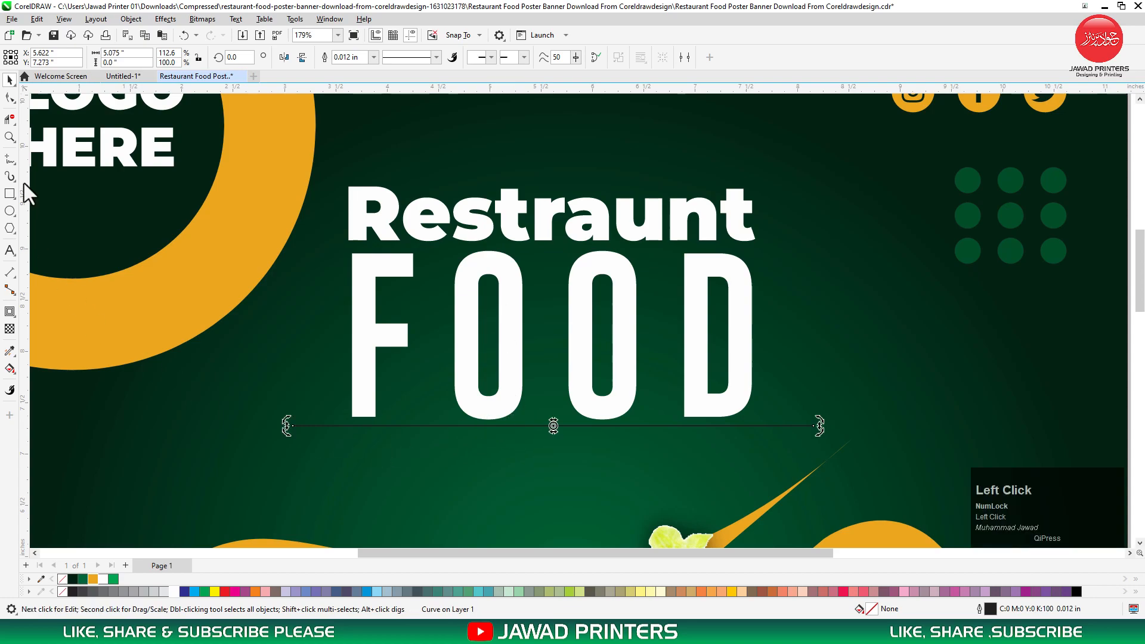
# Draw a small circle at the line's left end and copy it to the right end.
pyautogui.click(9, 212)
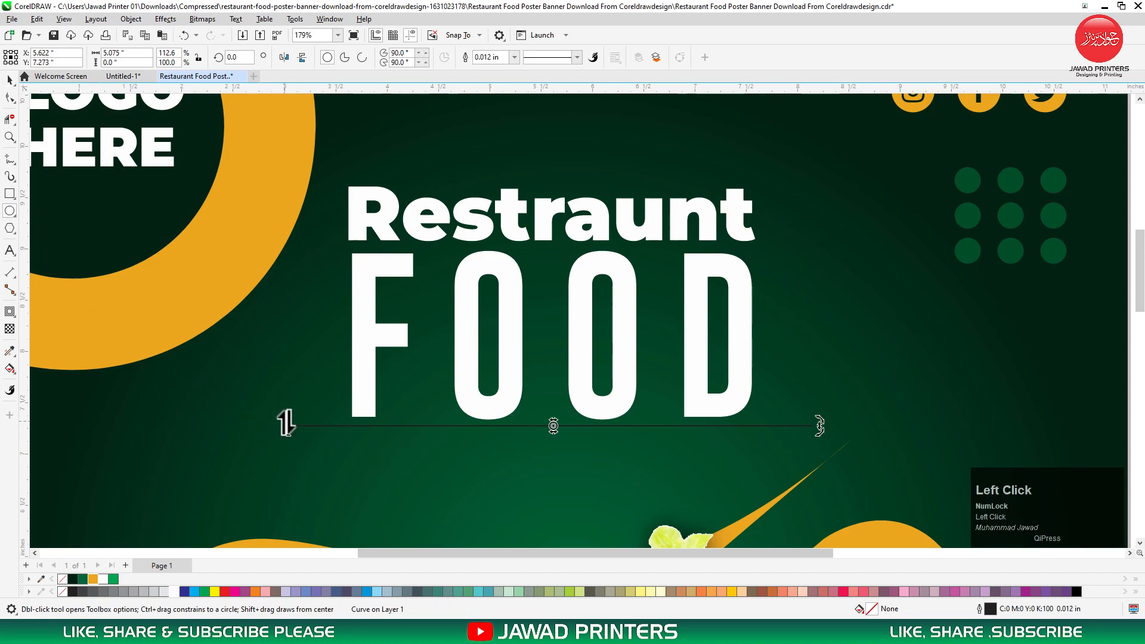
pyautogui.moveTo(345, 409); pyautogui.dragTo(250, 465)
pyautogui.moveTo(409, 189); pyautogui.dragTo(496, 276)
pyautogui.hotkey('ctrl', 'space')
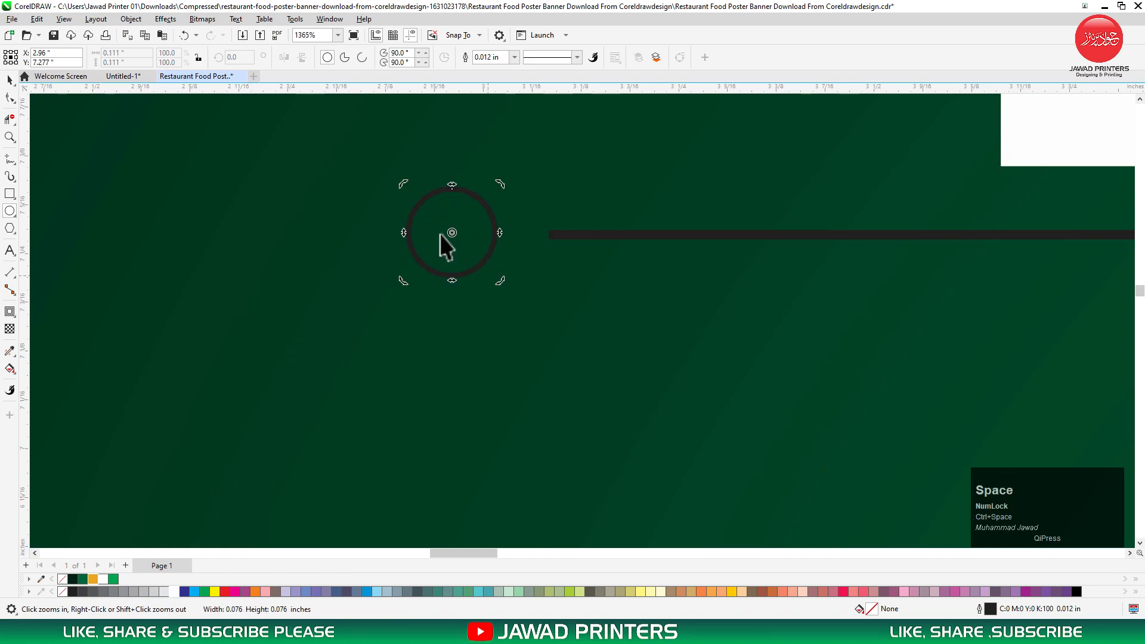
pyautogui.moveTo(455, 238); pyautogui.dragTo(831, 277)
pyautogui.press('F3')
pyautogui.press('F3')
pyautogui.press('F3')
pyautogui.moveTo(77, 282); pyautogui.dragTo(610, 285)
pyautogui.moveTo(792, 280); pyautogui.dragTo(792, 281)
pyautogui.rightClick(792, 281)
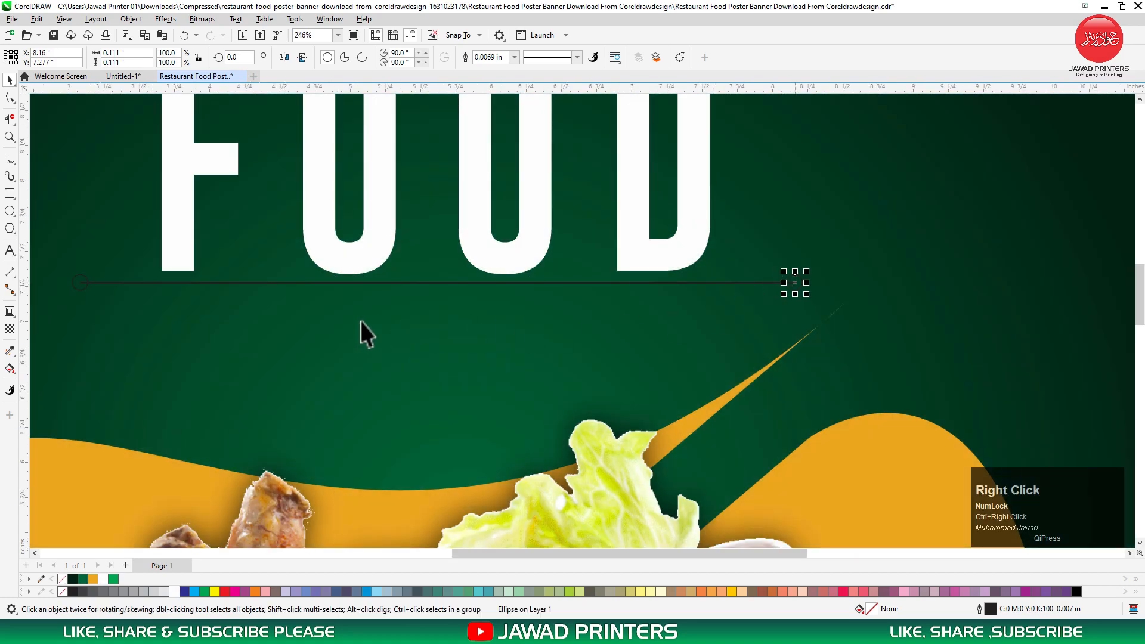
pyautogui.keyDown('shift'); pyautogui.click(77, 283); pyautogui.keyUp('shift')
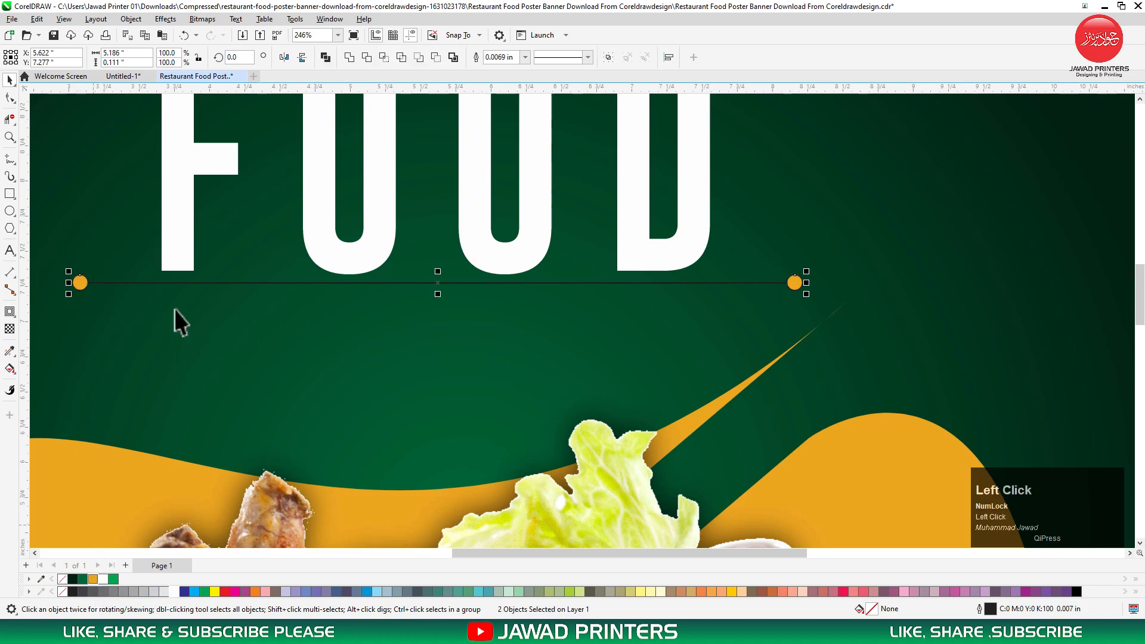
# Make the line white and remove the outline from both orange dots.
pyautogui.click(177, 283)
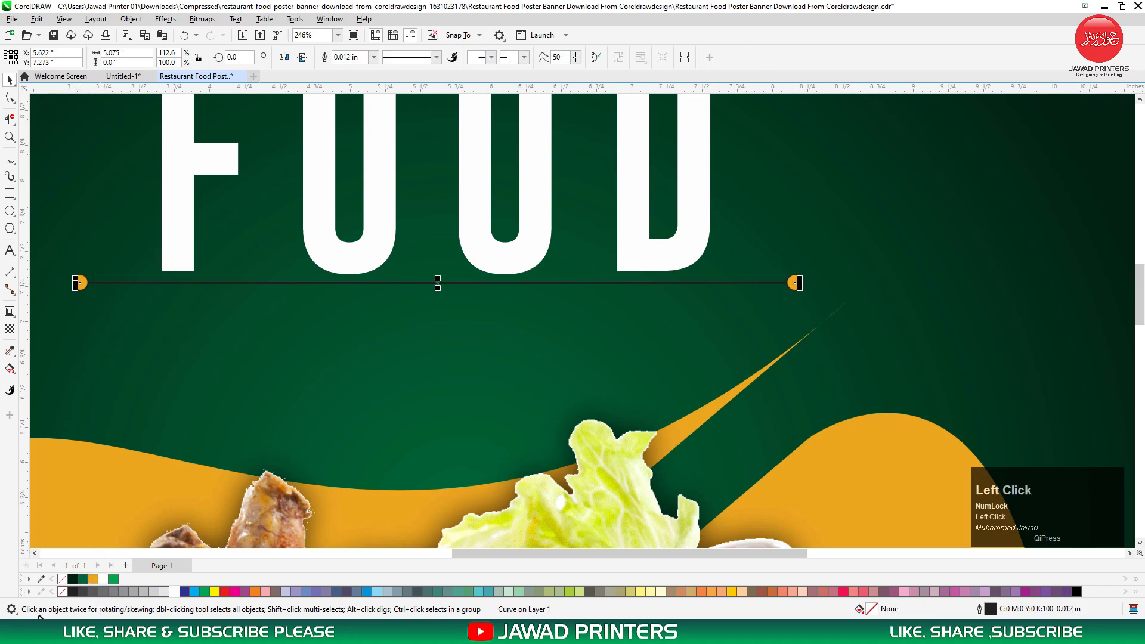
pyautogui.rightClick(105, 578)
pyautogui.click(794, 279)
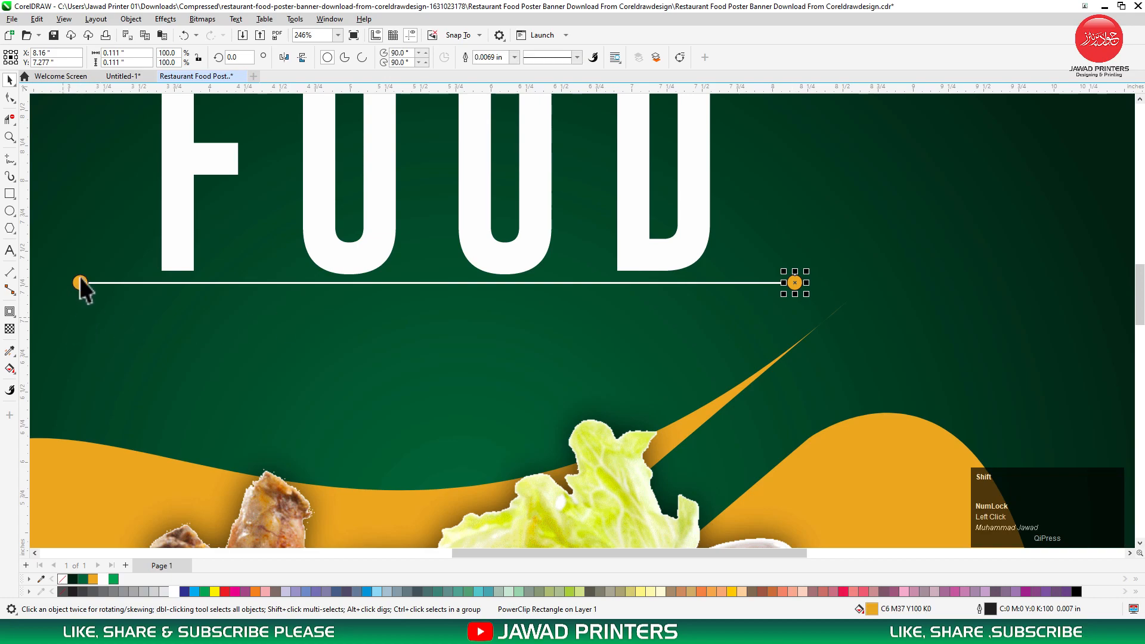
pyautogui.keyDown('shift'); pyautogui.click(80, 282); pyautogui.keyUp('shift')
pyautogui.rightClick(63, 580)
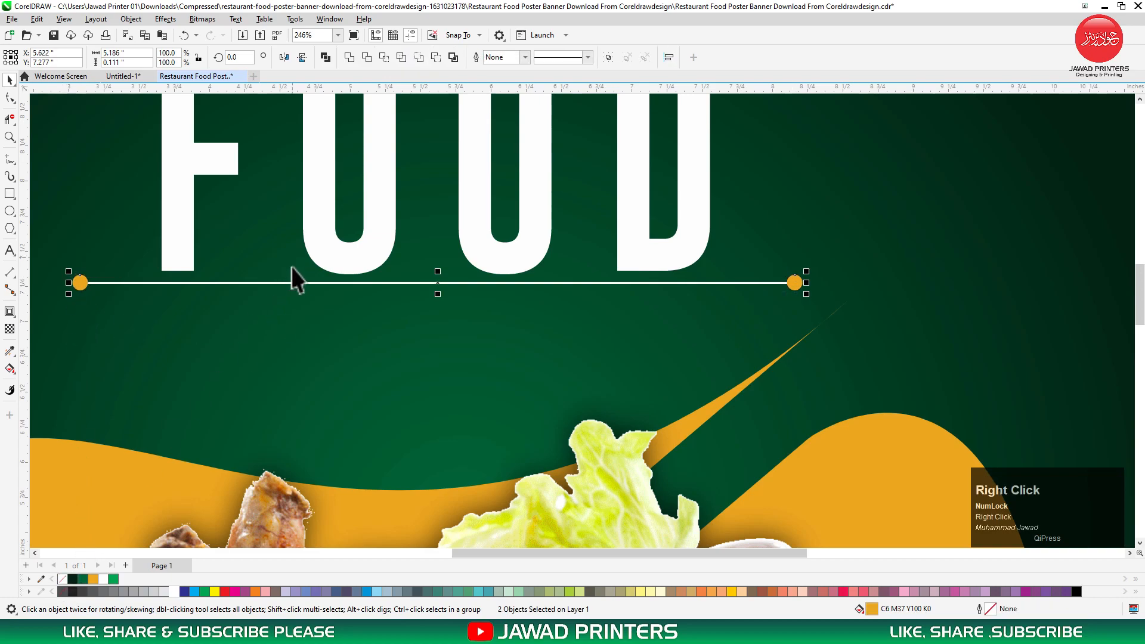
# Centre the line and its end dots horizontally on the poster background.
pyautogui.press('F3')
pyautogui.moveTo(749, 244); pyautogui.dragTo(136, 345)
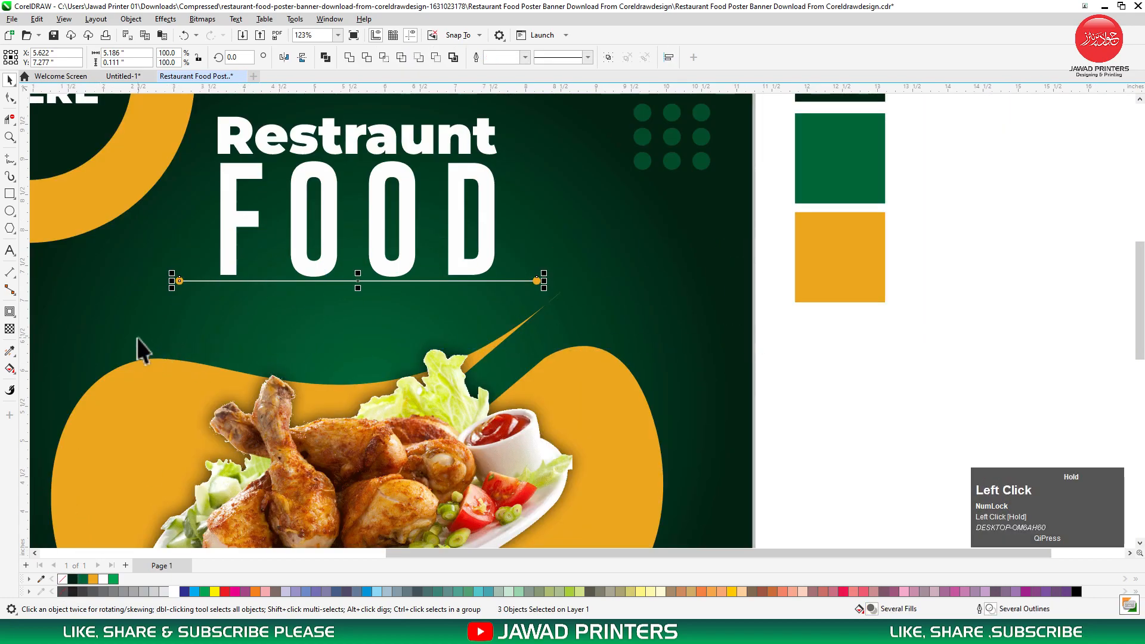
pyautogui.keyDown('shift'); pyautogui.click(631, 273); pyautogui.keyUp('shift')
pyautogui.press('c')
pyautogui.click(787, 293)
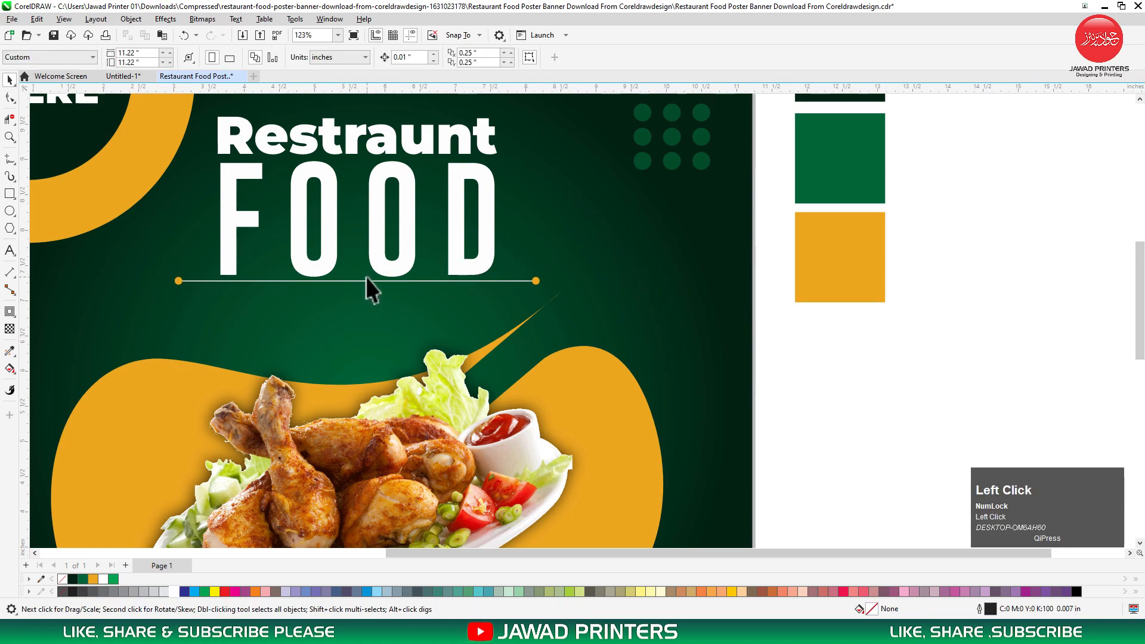
# Add two progressively shorter copies of the dotted line stacked below it.
pyautogui.click(359, 281)
pyautogui.moveTo(359, 281); pyautogui.dragTo(360, 292)
pyautogui.keyDown('ctrl'); pyautogui.rightClick(359, 292); pyautogui.keyUp('ctrl')
pyautogui.moveTo(535, 291); pyautogui.dragTo(521, 306)
pyautogui.moveTo(356, 291); pyautogui.dragTo(356, 303)
pyautogui.rightClick(356, 303)
pyautogui.moveTo(520, 306); pyautogui.dragTo(494, 310)
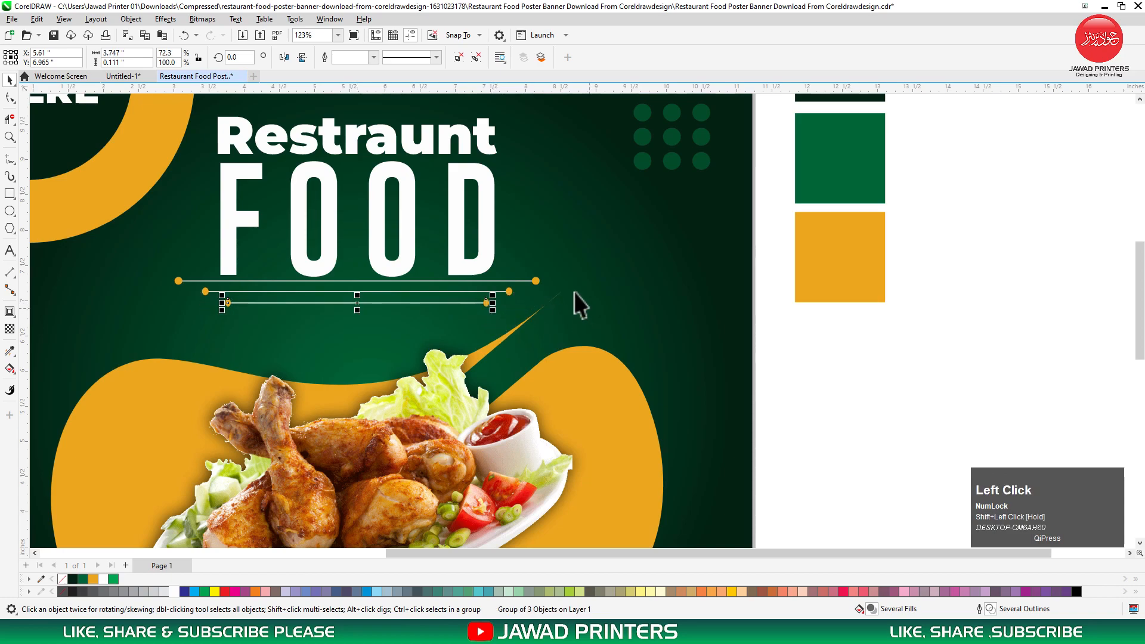
# Nudge all three decorative lines slightly lower under FOOD.
pyautogui.moveTo(778, 242)
pyautogui.mouseDown()
pyautogui.moveTo(508, 337)
pyautogui.moveTo(70, 346)
pyautogui.mouseUp()
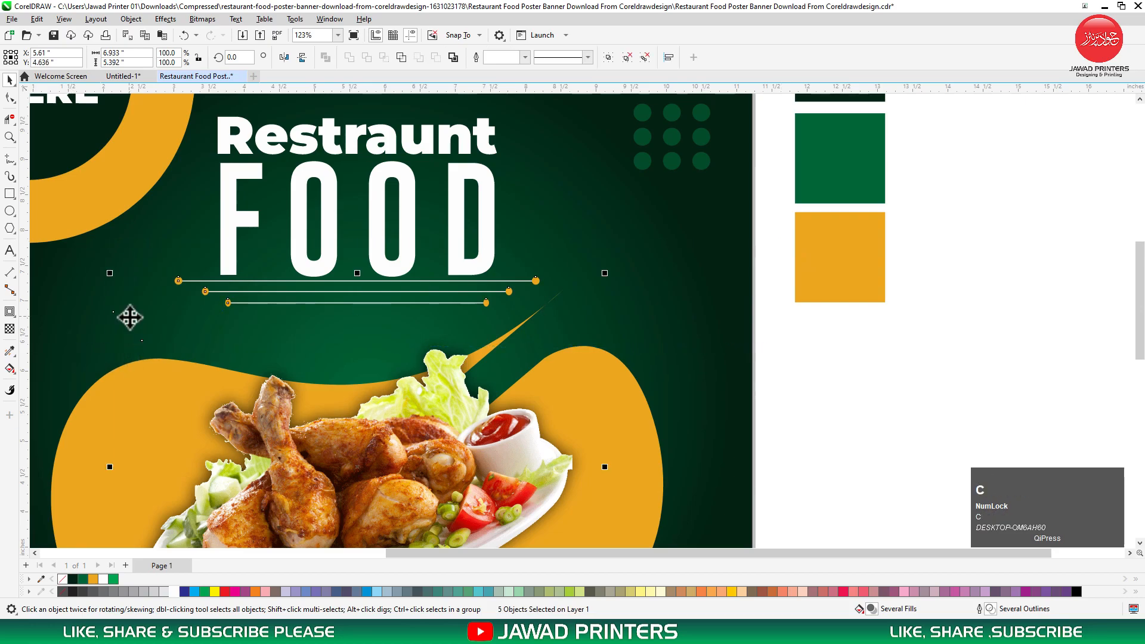
pyautogui.click(817, 388)
pyautogui.press('F3')
pyautogui.press('F2')
pyautogui.moveTo(678, 283); pyautogui.dragTo(317, 399)
pyautogui.click(541, 241)
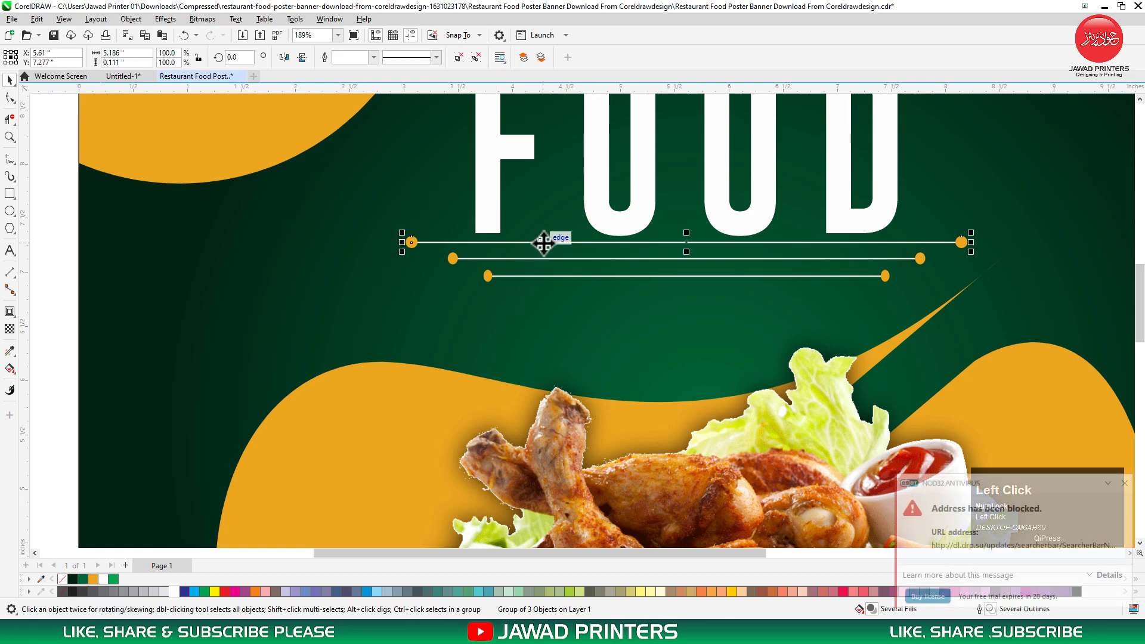
pyautogui.keyDown('shift'); pyautogui.click(545, 259); pyautogui.keyUp('shift')
pyautogui.keyDown('shift'); pyautogui.click(550, 276); pyautogui.keyUp('shift')
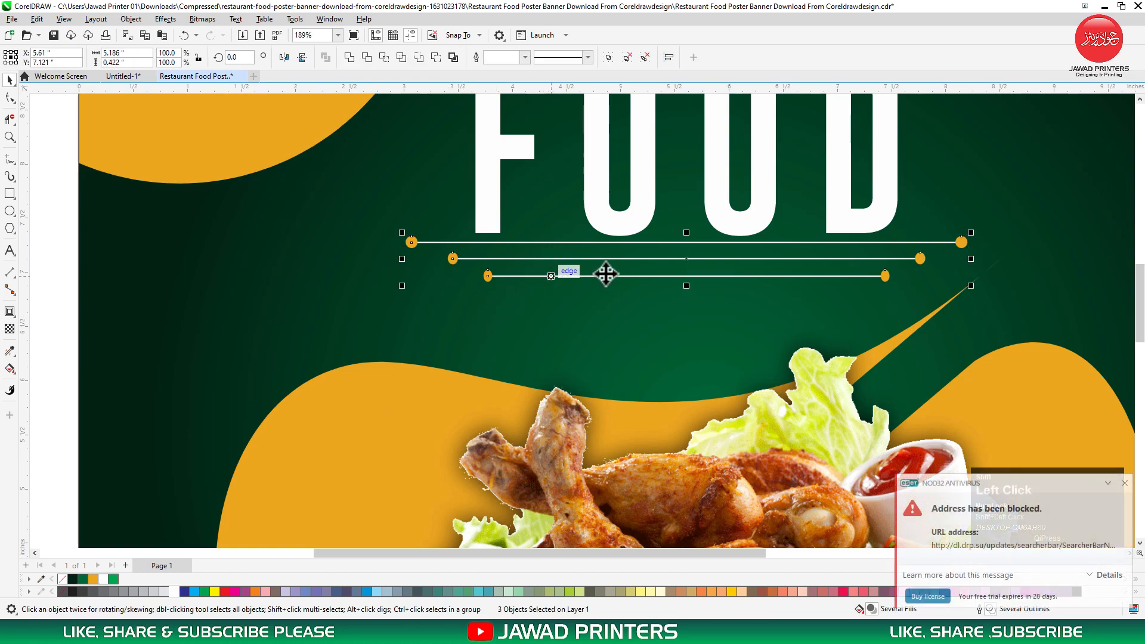
pyautogui.moveTo(685, 260); pyautogui.dragTo(687, 268)
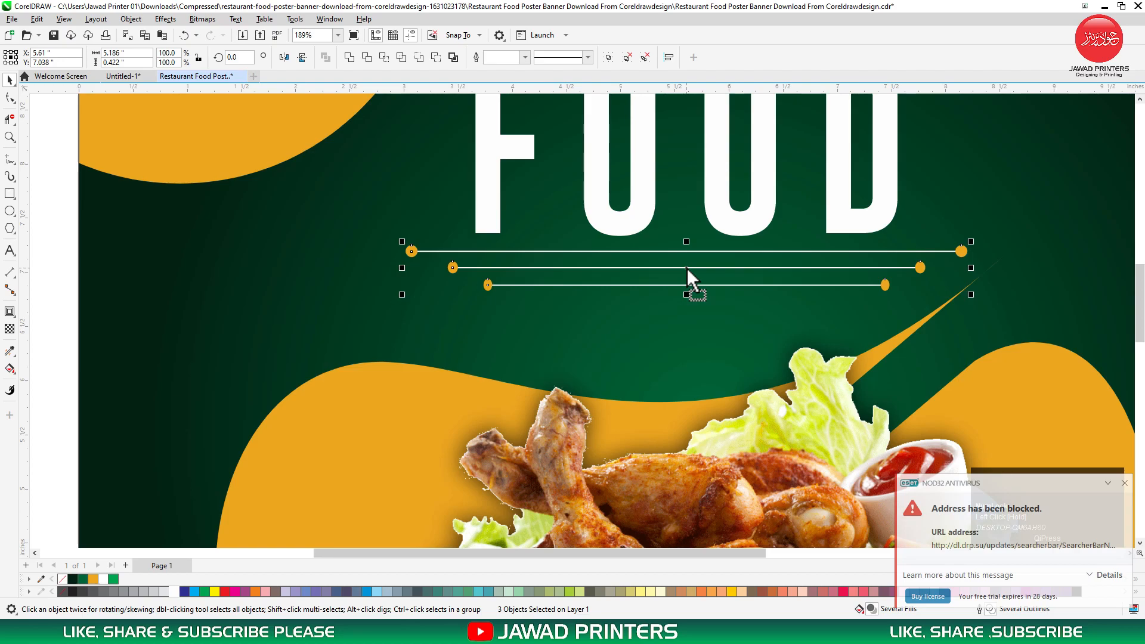
pyautogui.press('F3')
pyautogui.press('F3')
pyautogui.press('F2')
pyautogui.moveTo(907, 154); pyautogui.dragTo(450, 493)
# Zoom to fit the poster and view it in Full-screen Preview.
pyautogui.scroll(1, 914, 91)
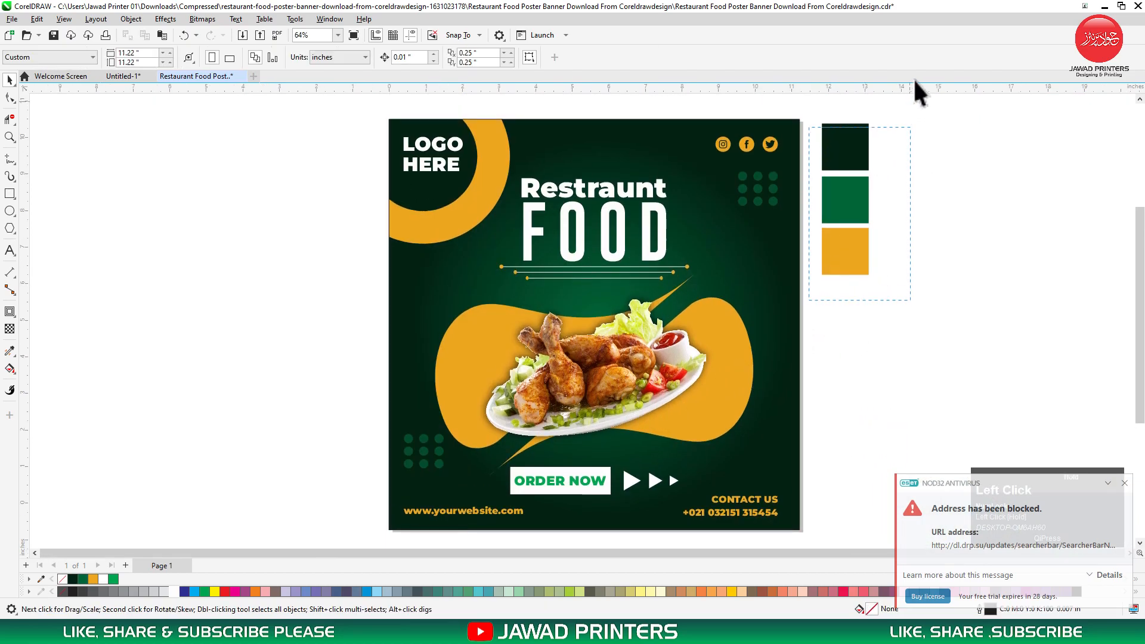
pyautogui.click(774, 274)
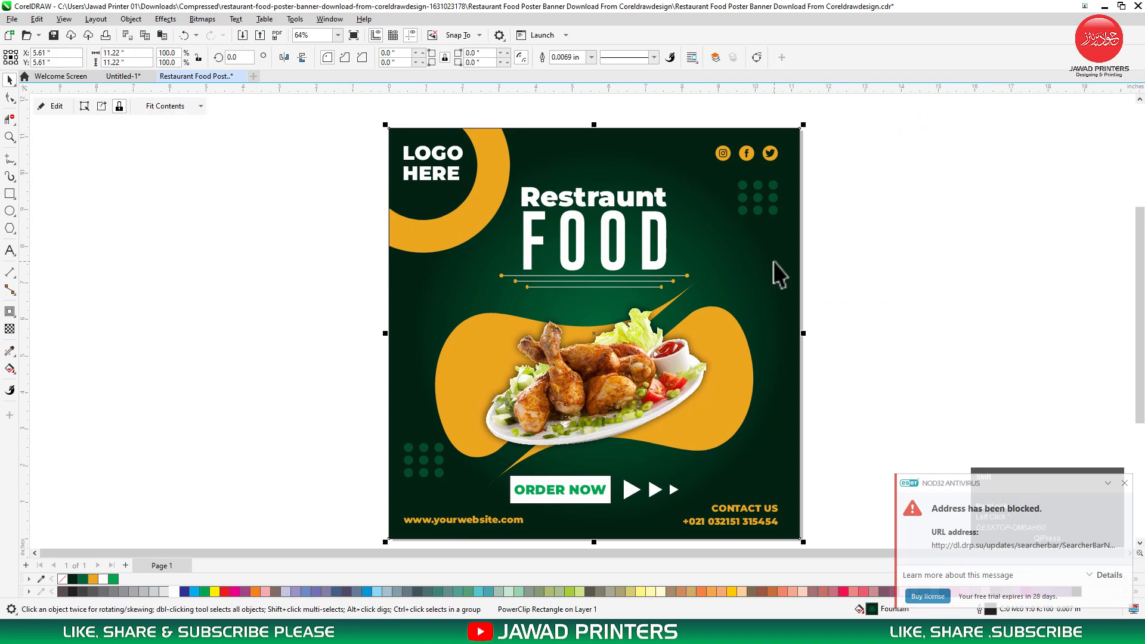
pyautogui.hotkey('shift', 'F2')
pyautogui.rightClick(859, 219)
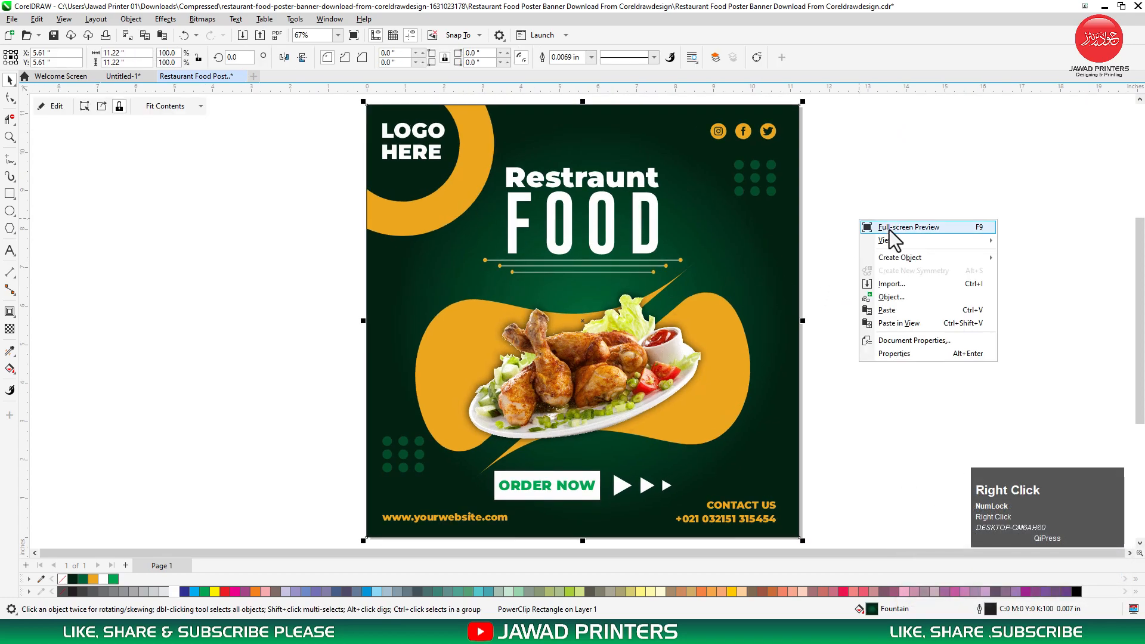
pyautogui.click(889, 227)
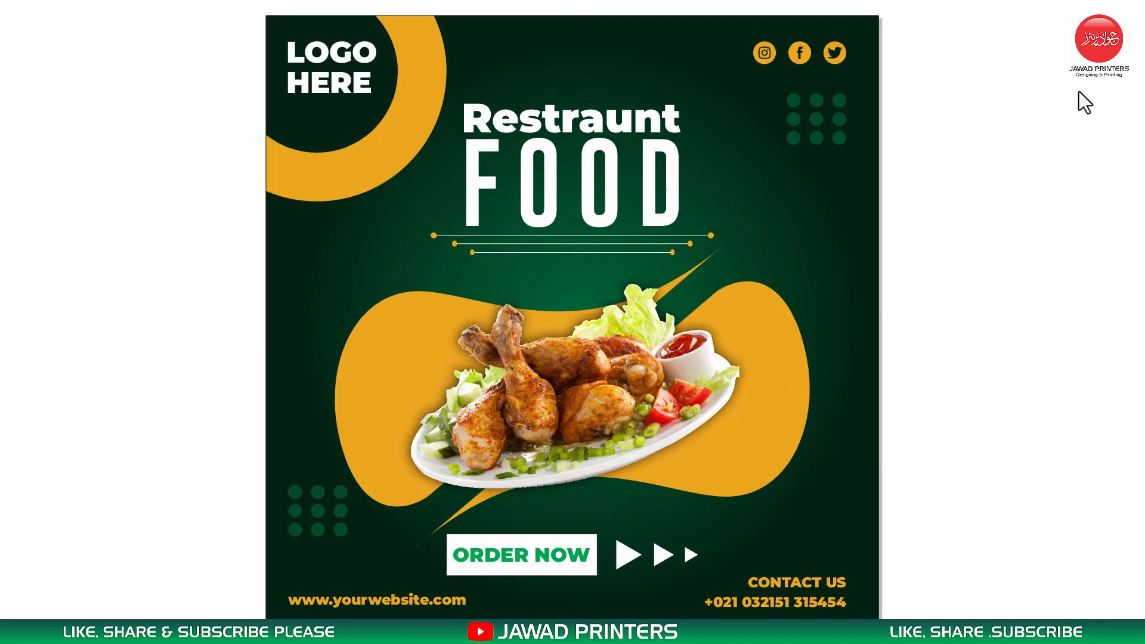